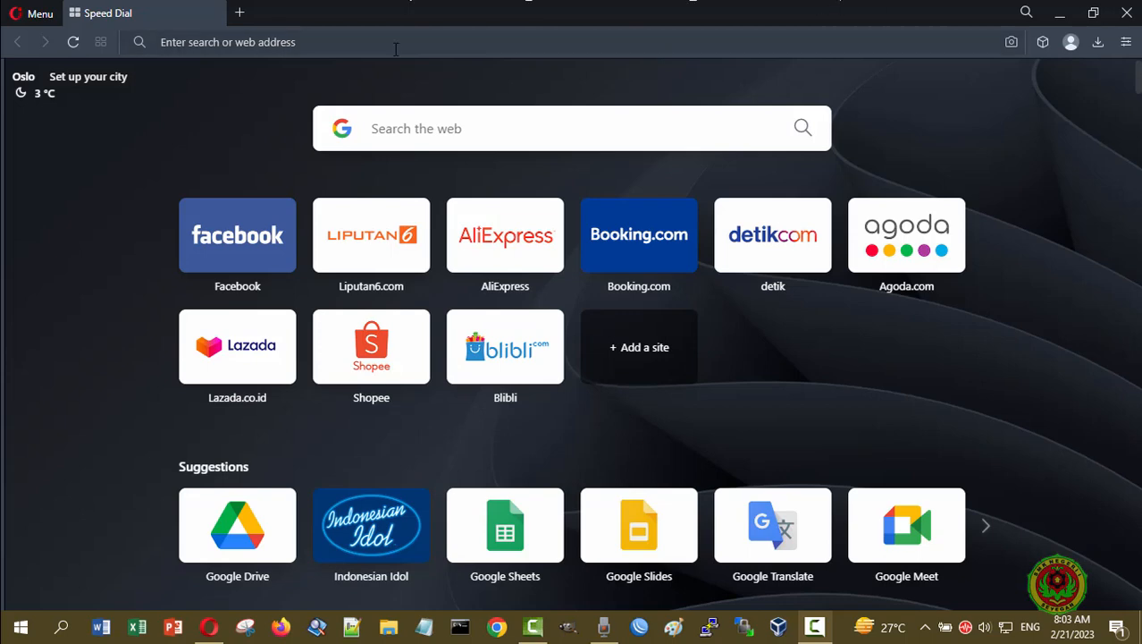
pyautogui.click(506, 48)
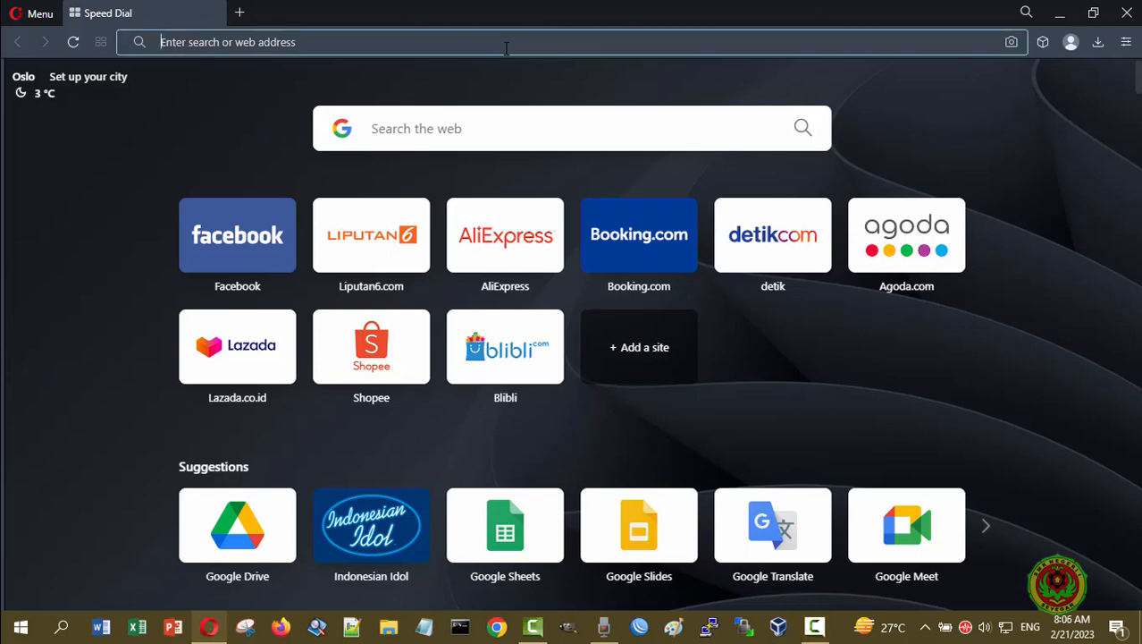
pyautogui.write('https')
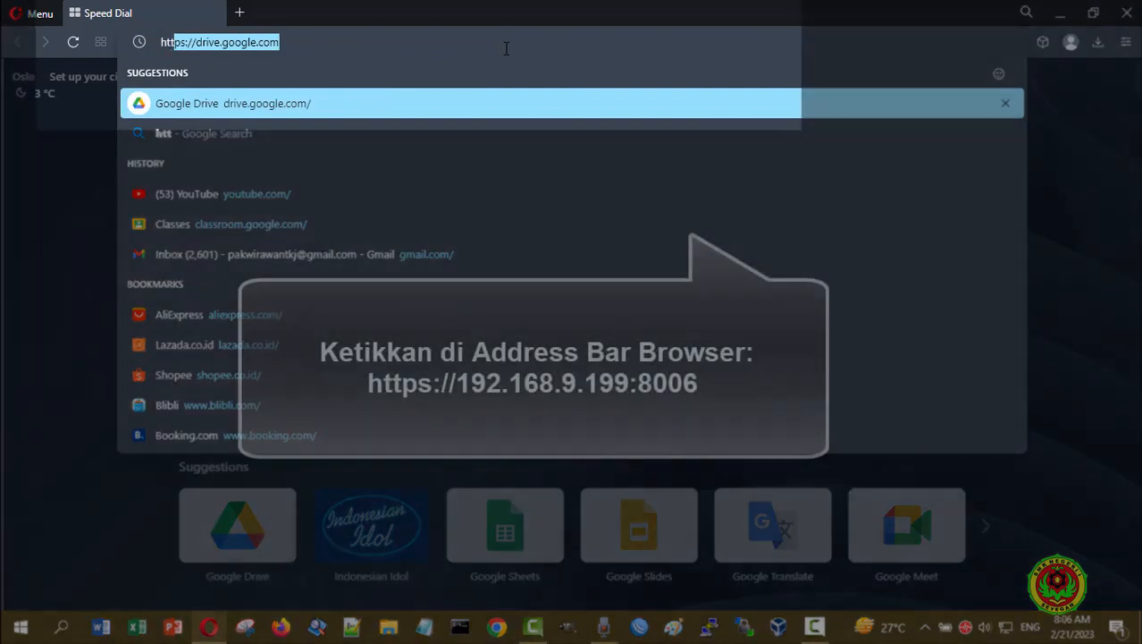
pyautogui.write('://')
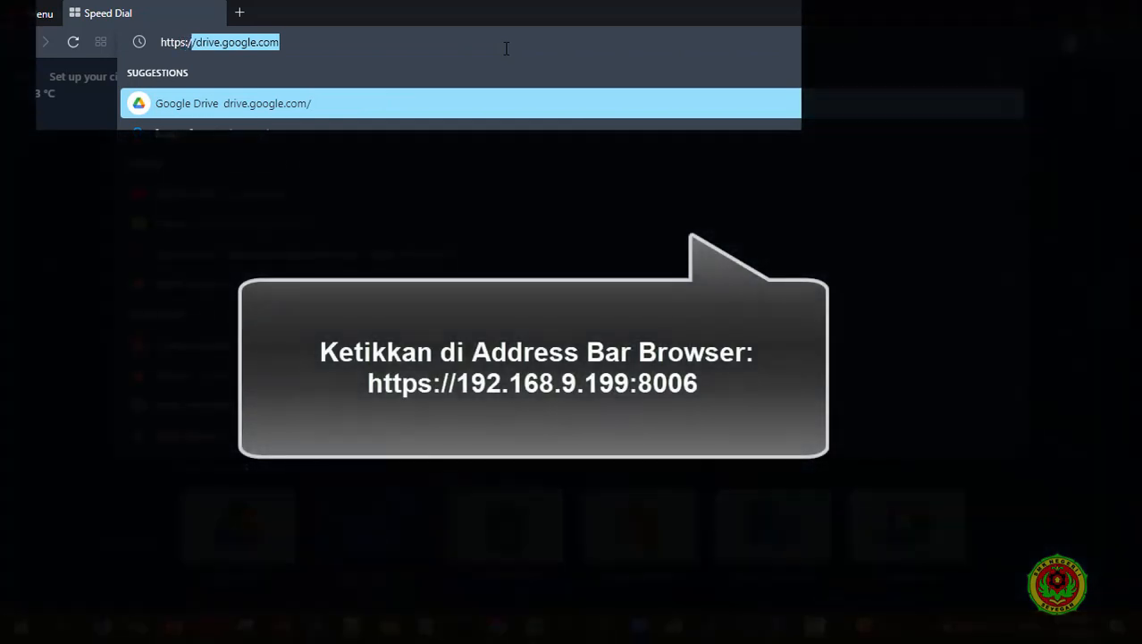
pyautogui.write('192.')
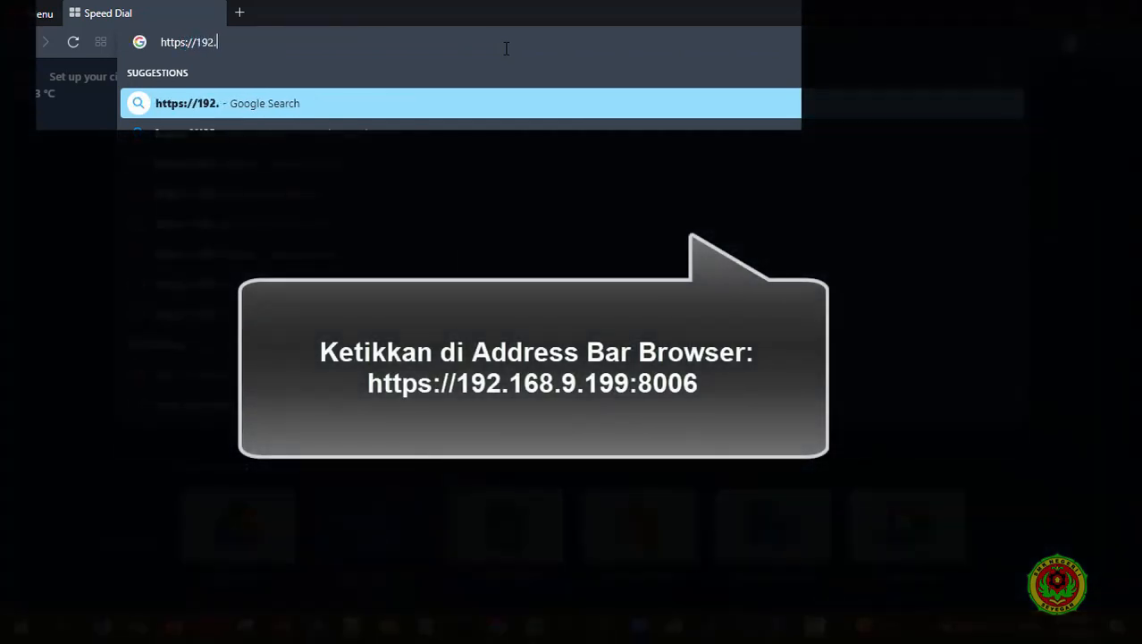
pyautogui.write('168')
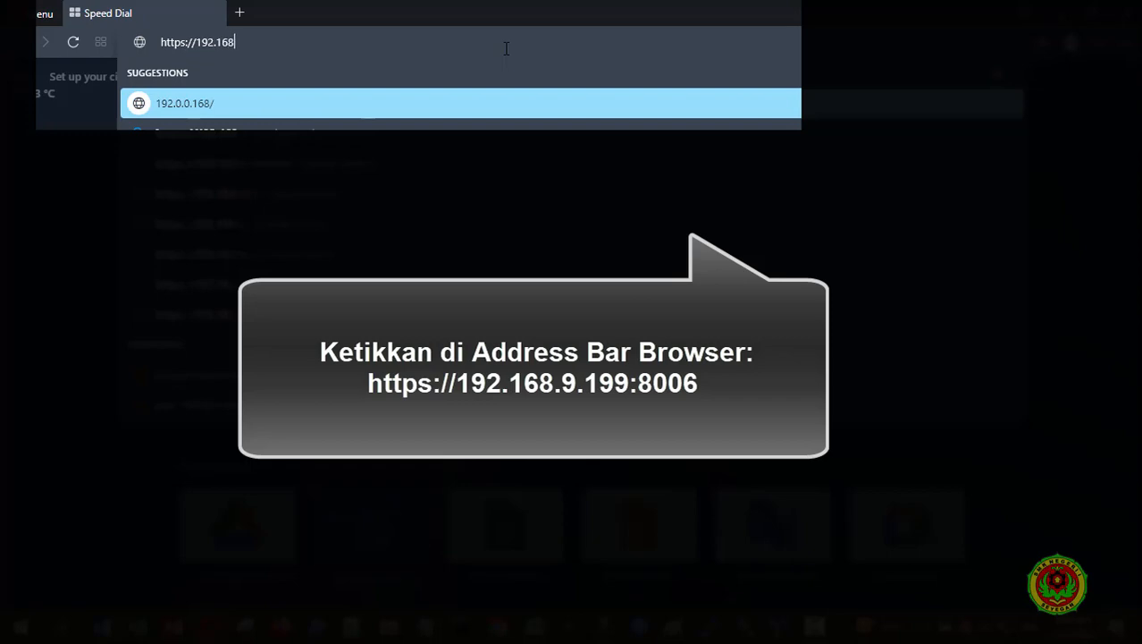
pyautogui.write('.9.199')
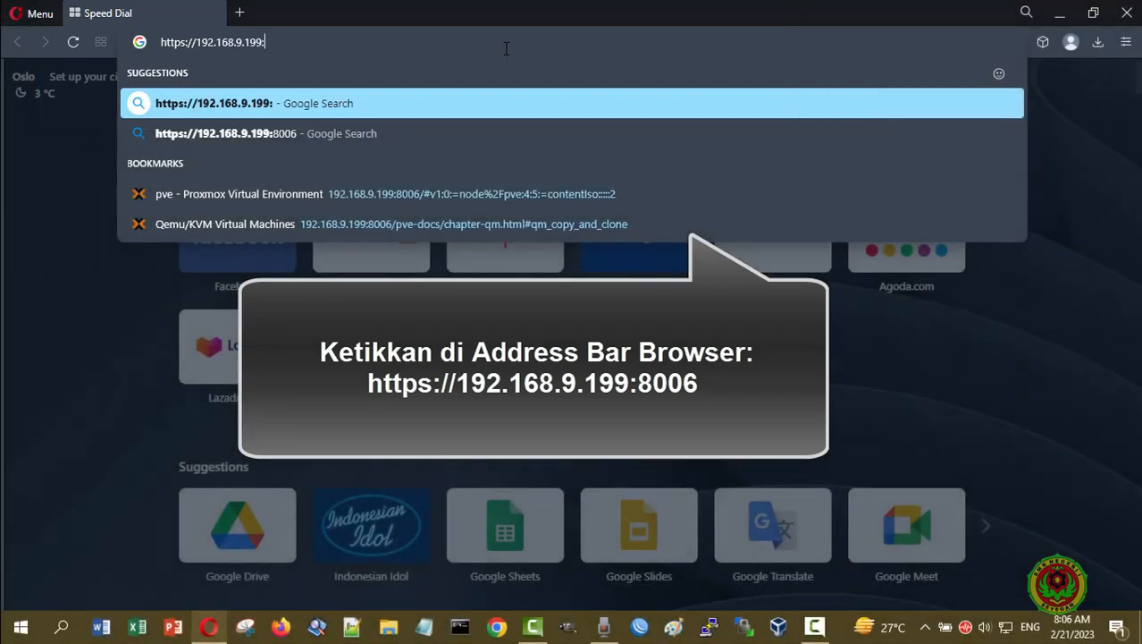
pyautogui.write(':8006')
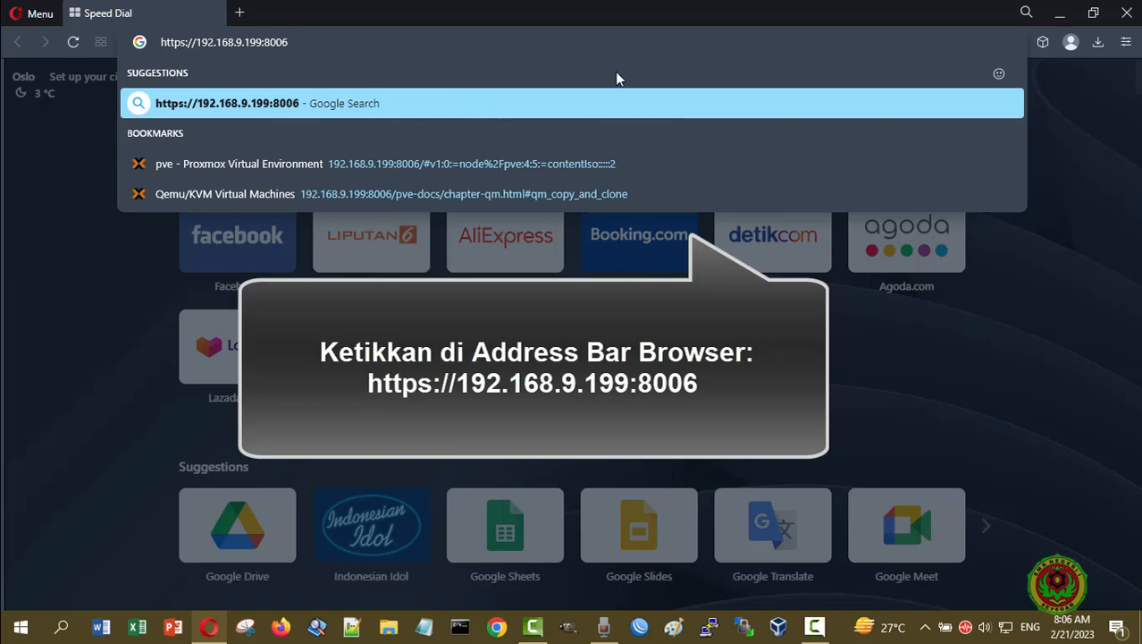
pyautogui.press('Down')
pyautogui.press('Down')
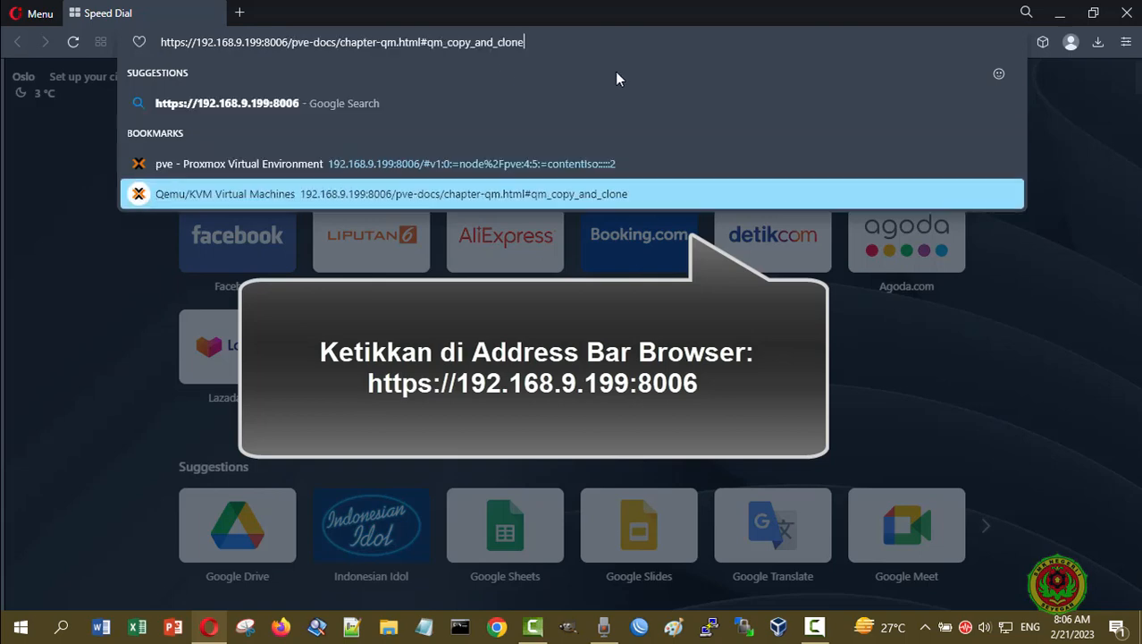
pyautogui.press('Up')
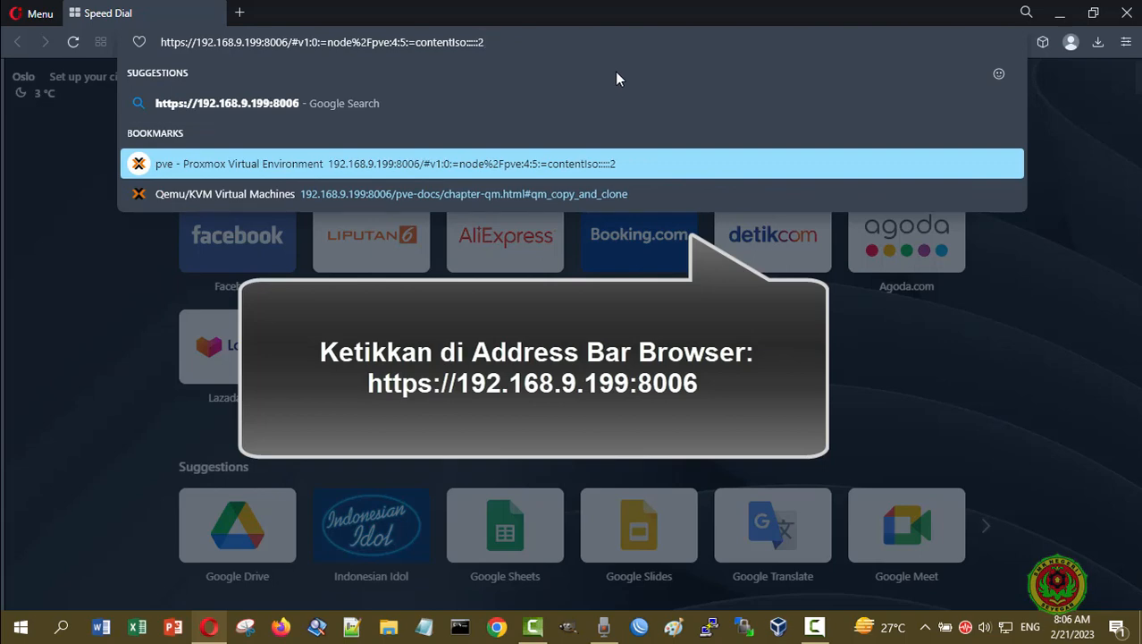
pyautogui.press('Return')
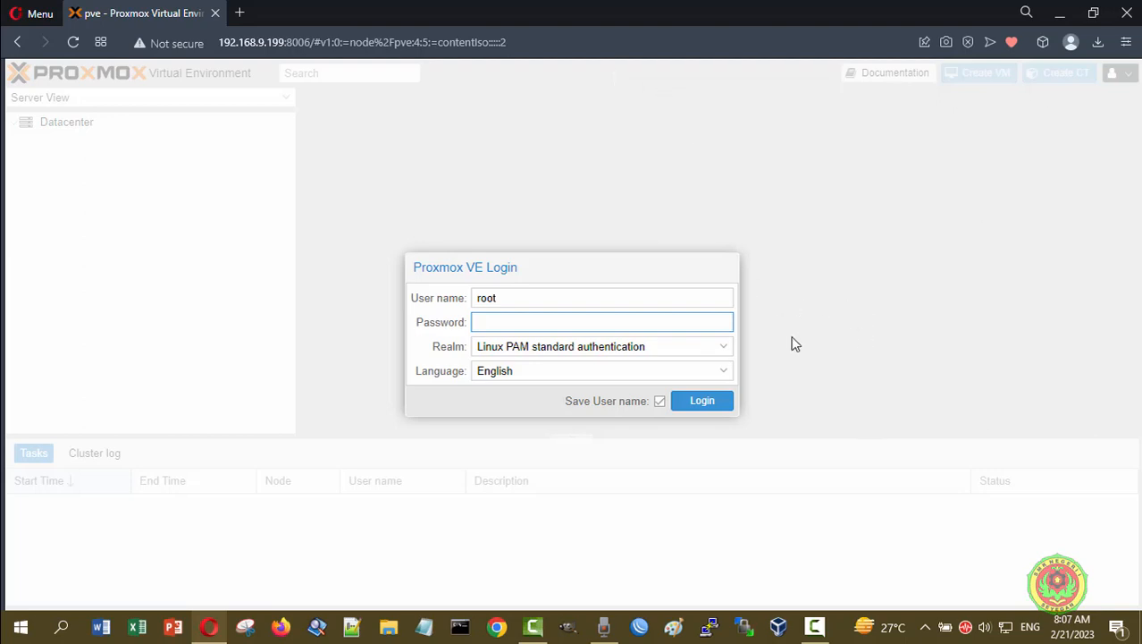
# - Set the login realm to Proxmox VE authentication server and the user name to siswatutor
pyautogui.click(720, 352)
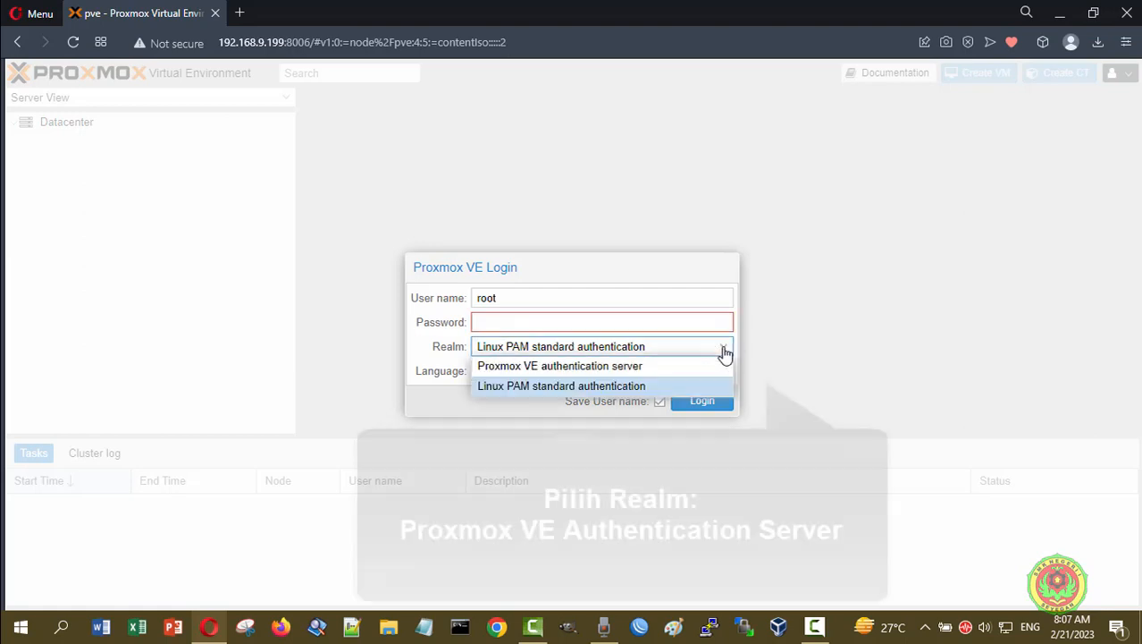
pyautogui.click(585, 369)
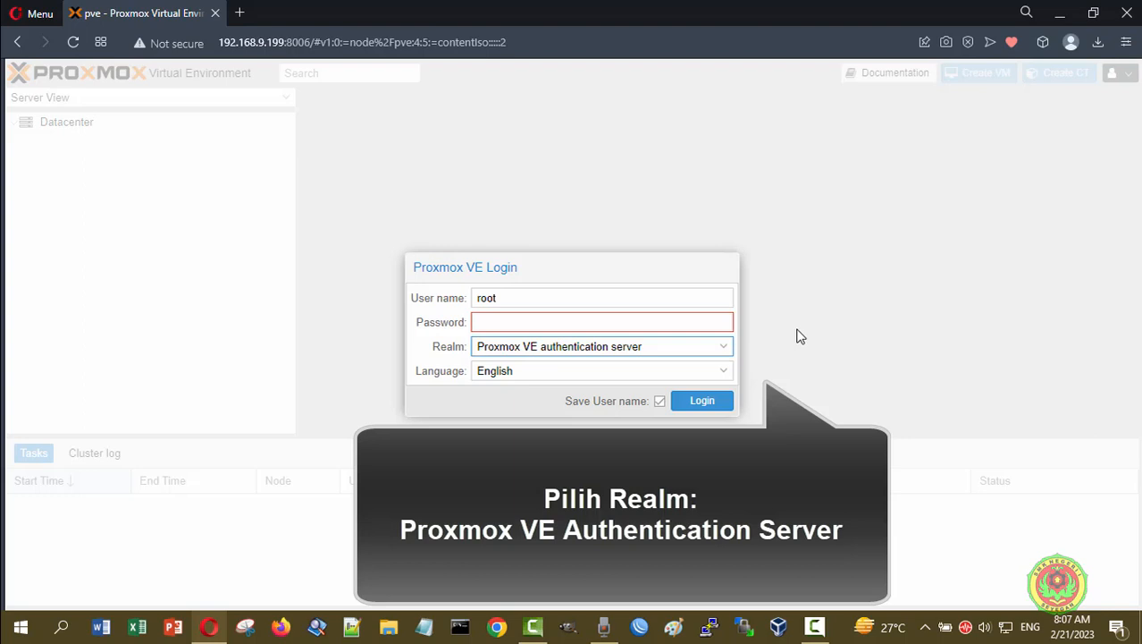
pyautogui.click(540, 297)
pyautogui.moveTo(540, 297); pyautogui.dragTo(446, 300)
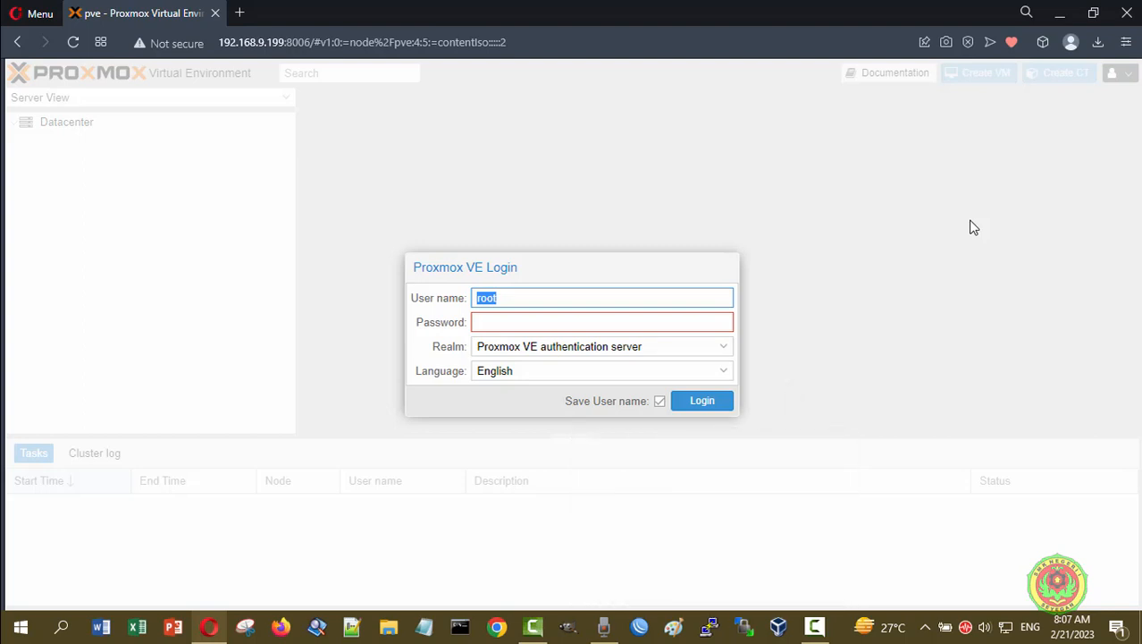
pyautogui.write('siswatutor')
# - Enter the account password and log in to Proxmox VE, dismissing the subscription notice
pyautogui.click(699, 322)
pyautogui.write('•••')
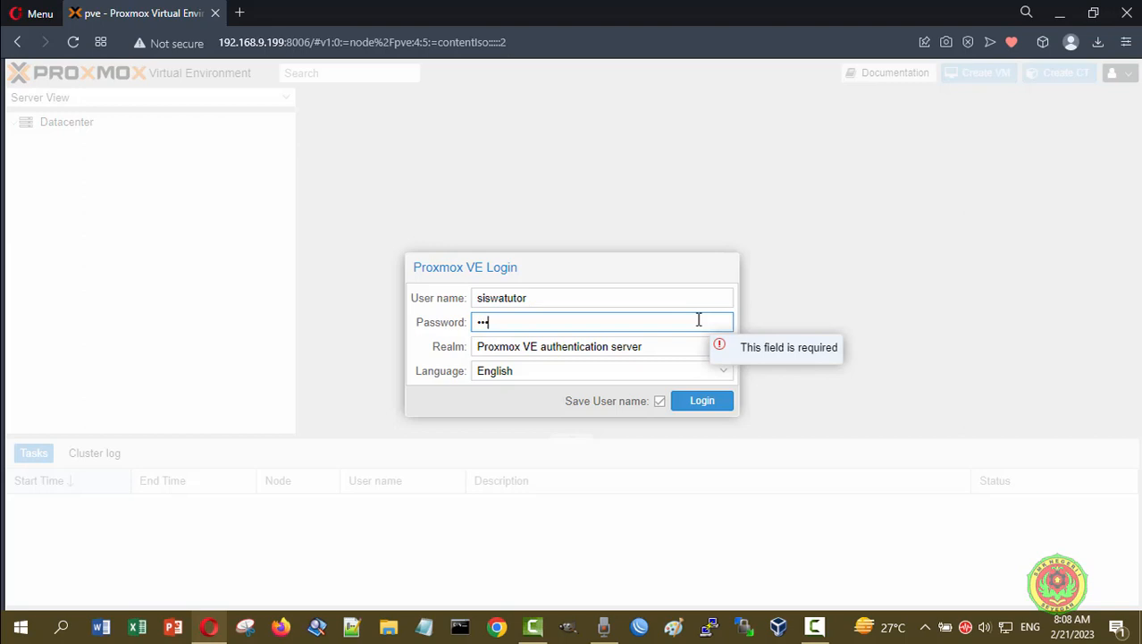
pyautogui.write('••••••••')
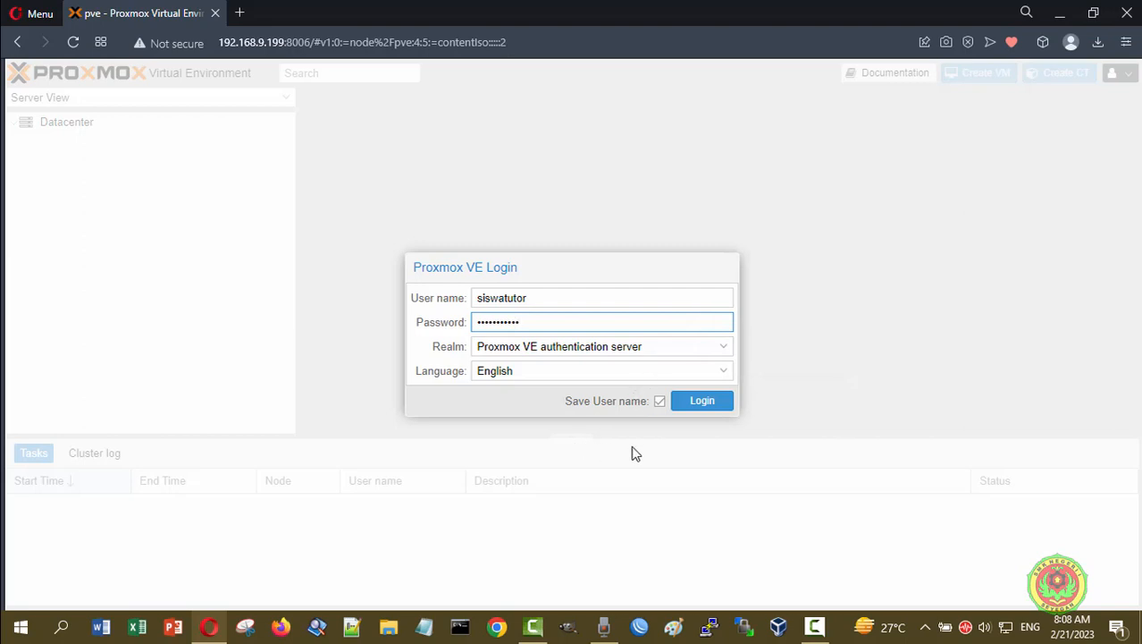
pyautogui.click(702, 403)
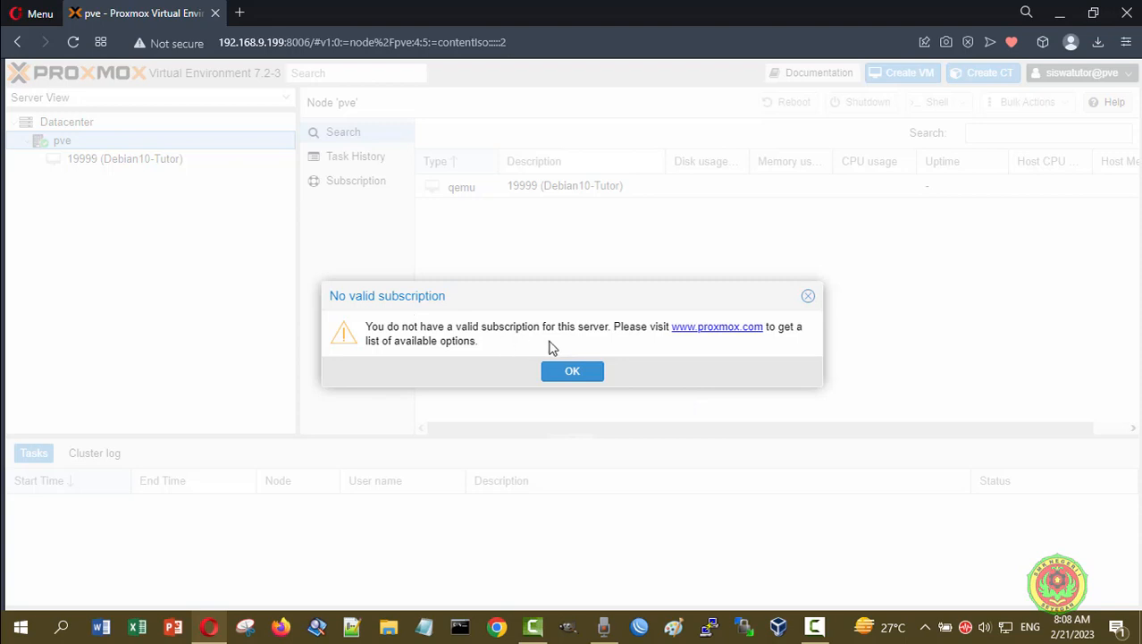
pyautogui.click(573, 372)
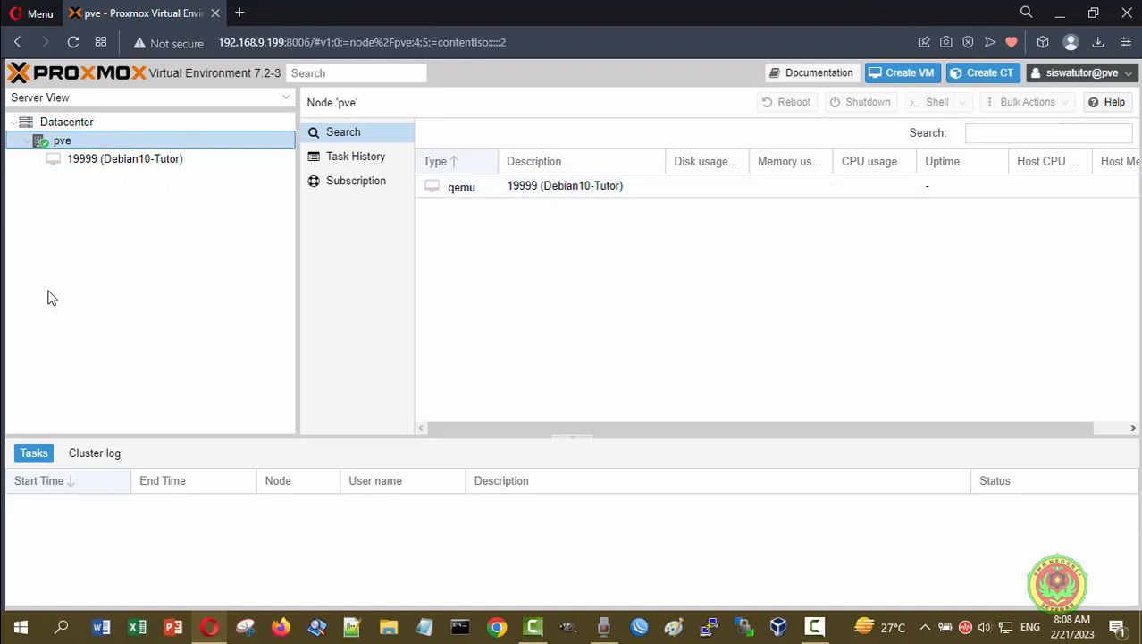
# - View the Datacenter, the pve node and the summary of virtual machine 19999 (Debian10-Tutor)
pyautogui.click(67, 123)
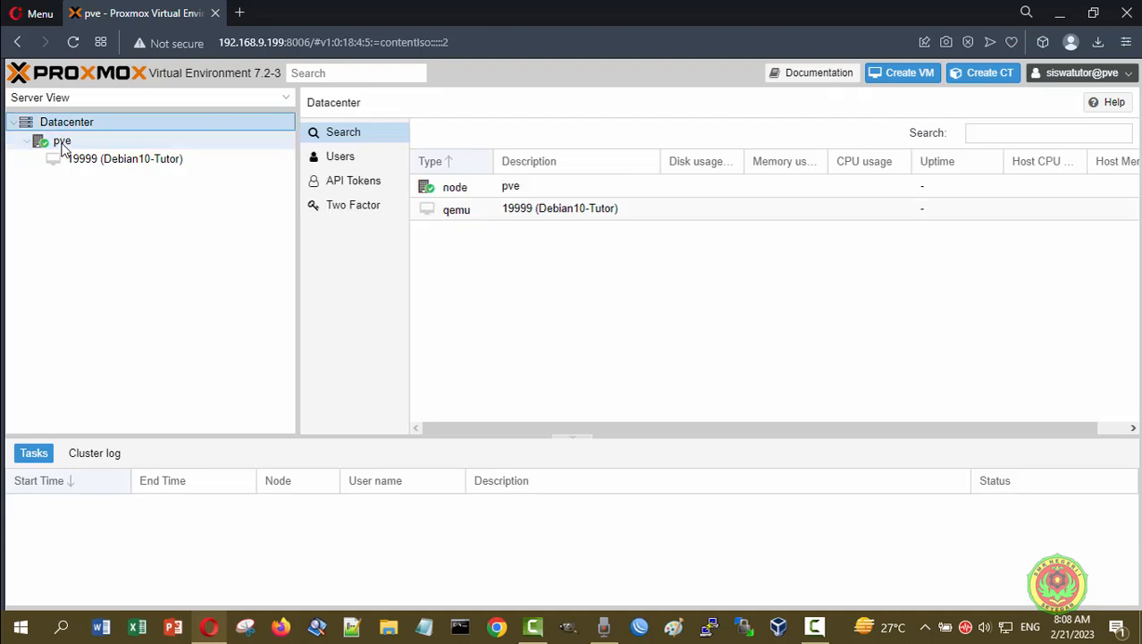
pyautogui.click(63, 148)
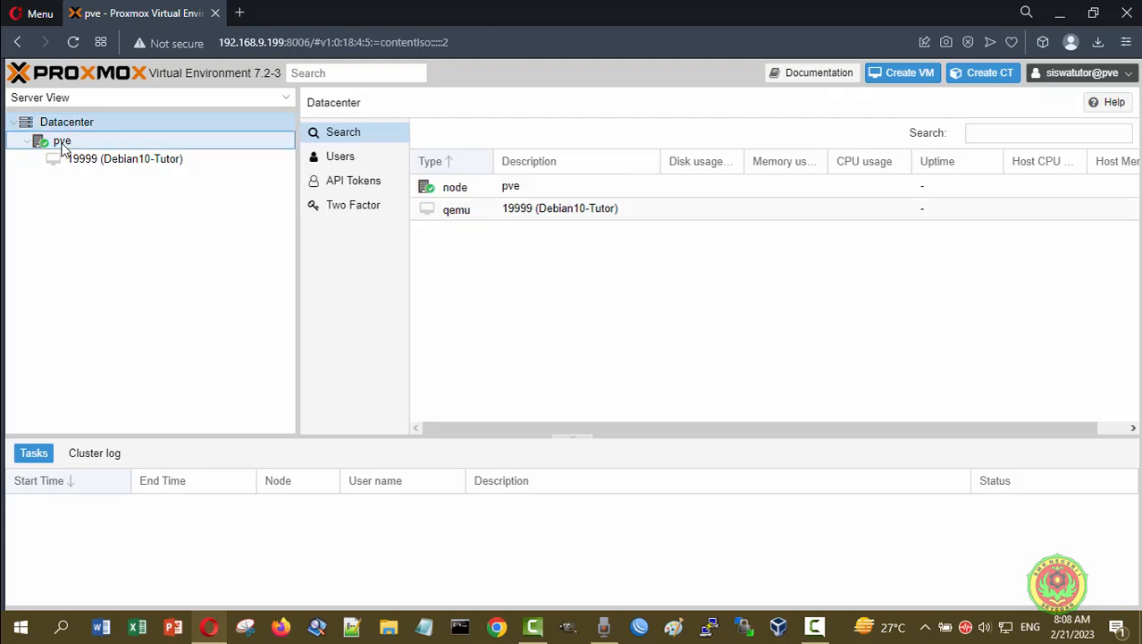
pyautogui.click(147, 160)
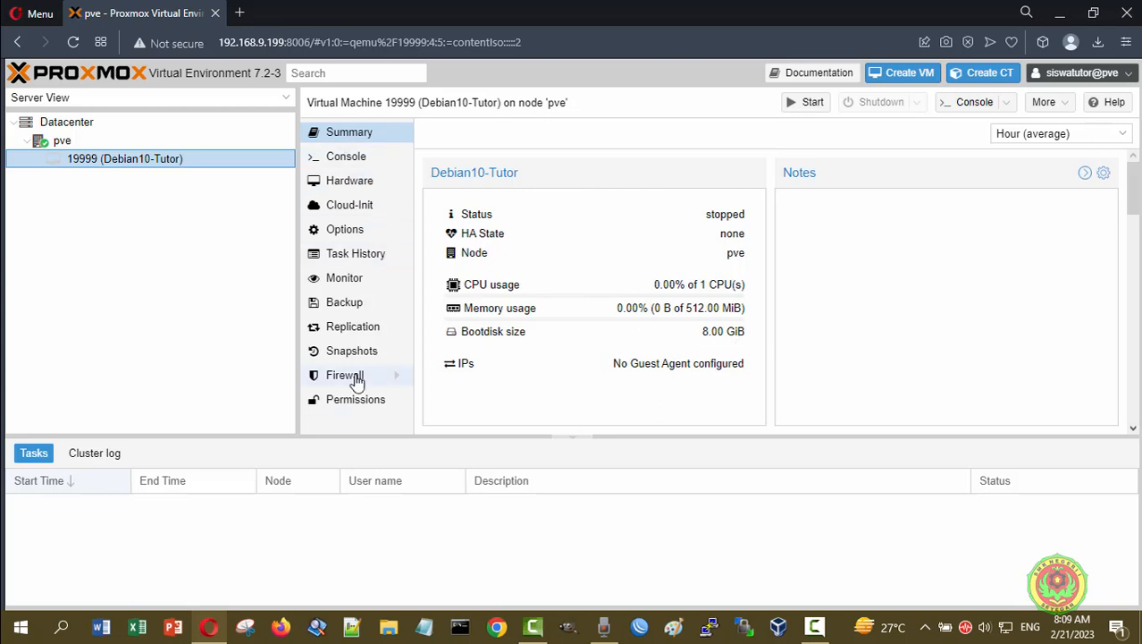
# - Examine the Debian10-Tutor virtual machine's console, hardware, Cloud-Init, options, task history, monitor, backup, replication, snapshot and firewall pages, and return to its summary
pyautogui.click(347, 161)
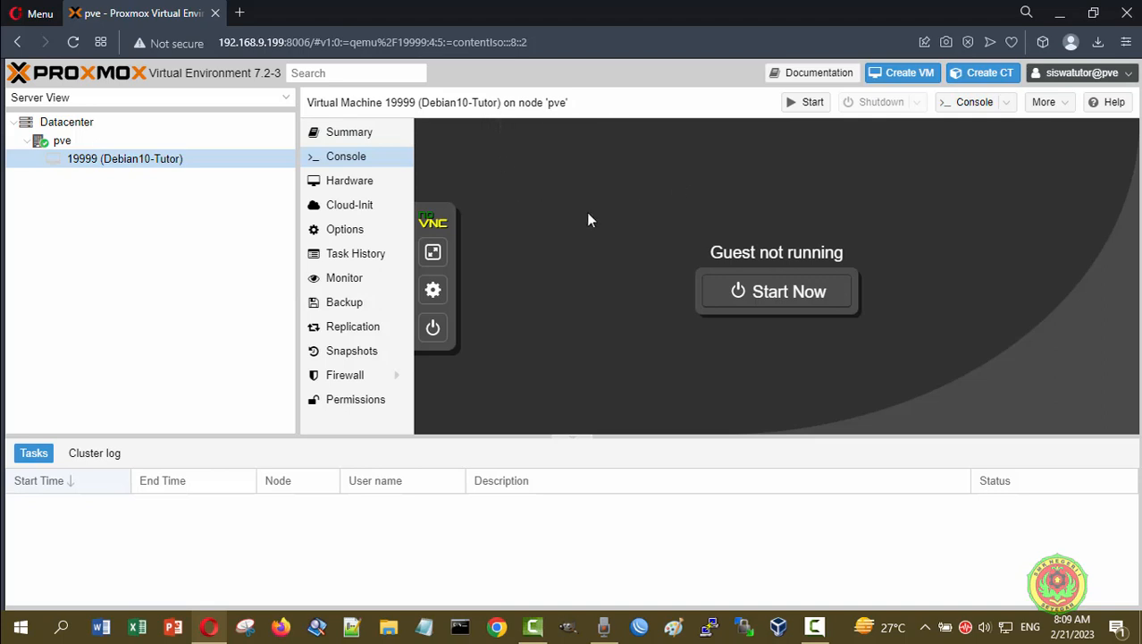
pyautogui.click(368, 182)
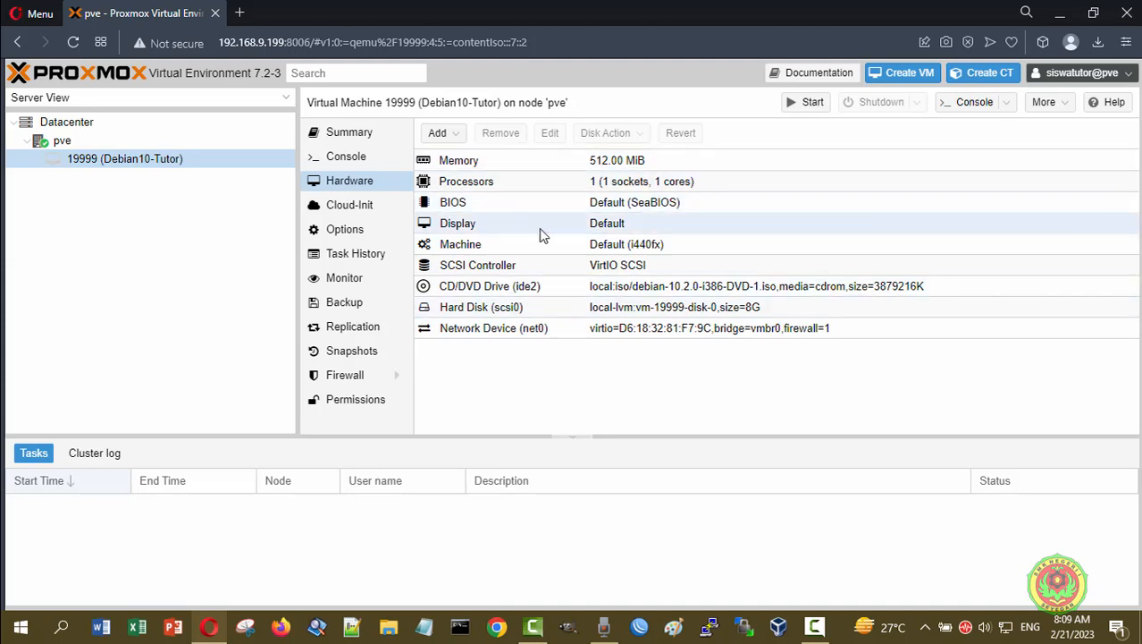
pyautogui.click(367, 209)
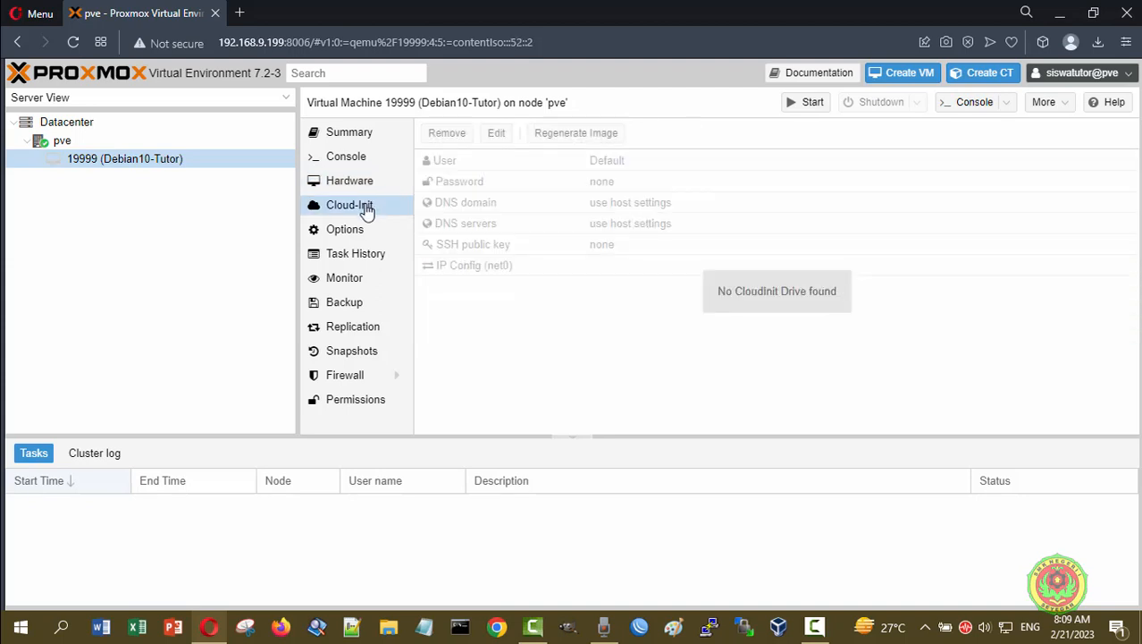
pyautogui.click(362, 229)
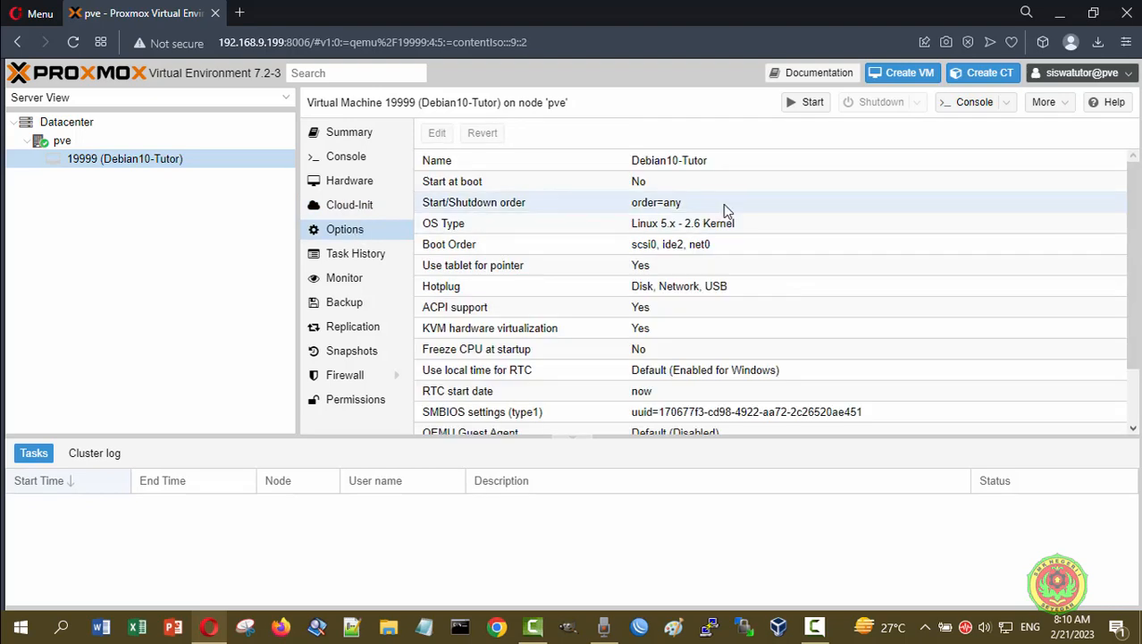
pyautogui.scroll(-2, 724, 210)
pyautogui.click(381, 259)
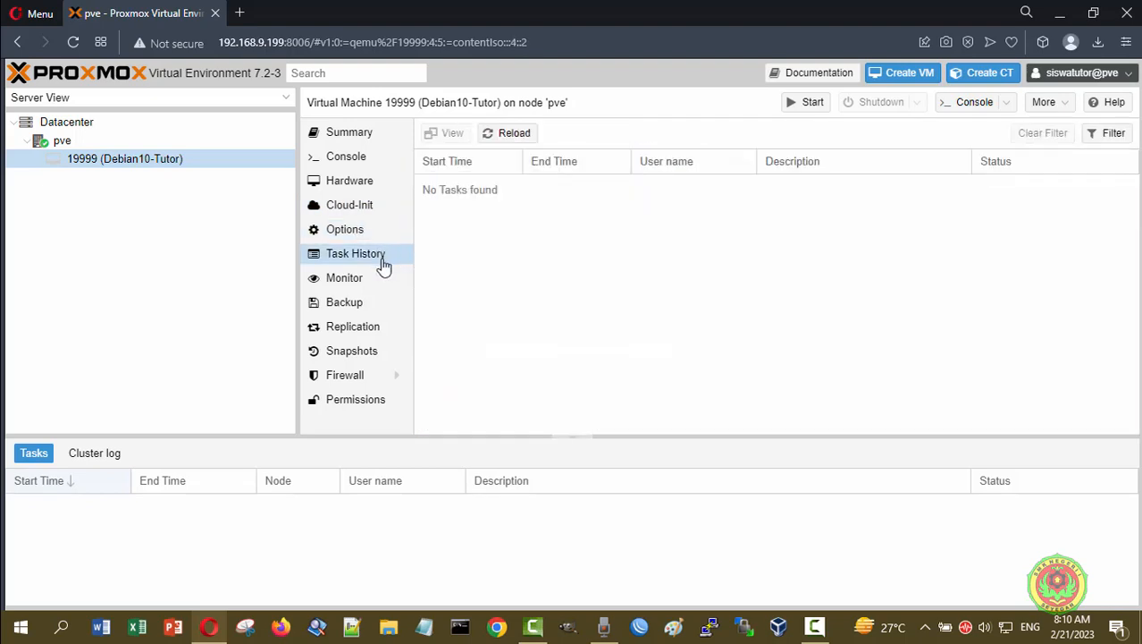
pyautogui.click(355, 282)
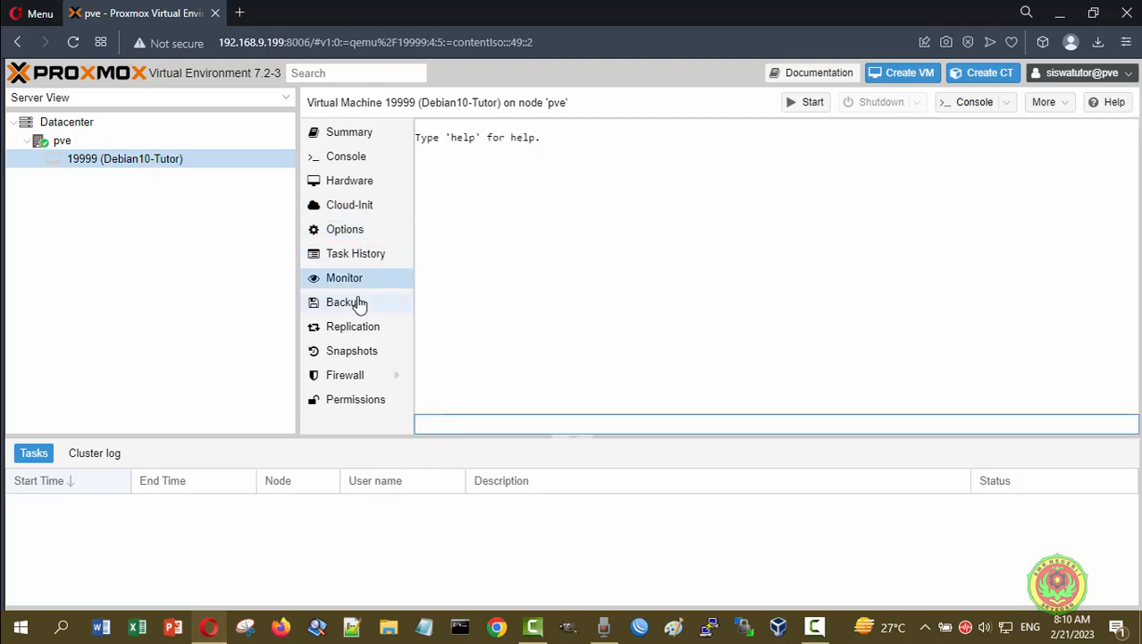
pyautogui.click(356, 304)
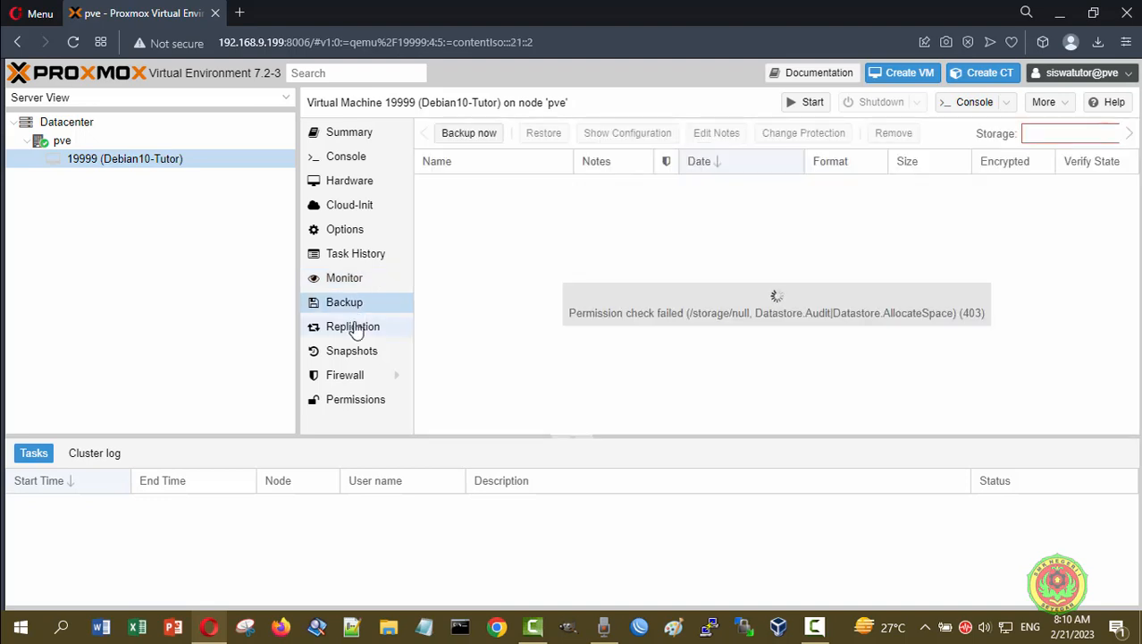
pyautogui.click(356, 328)
pyautogui.click(356, 356)
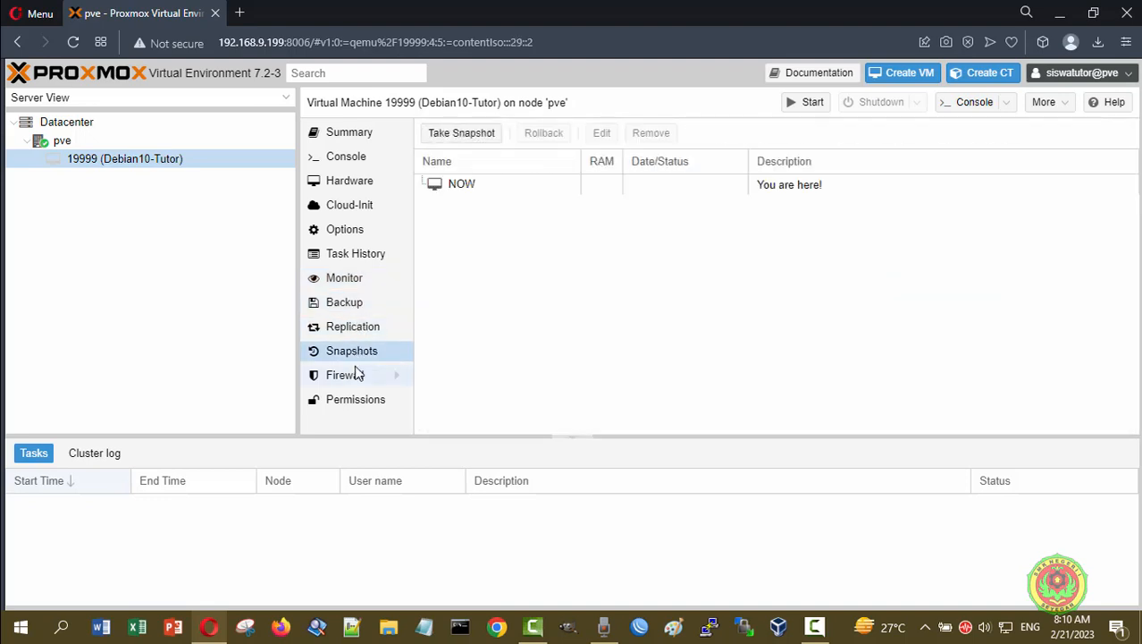
pyautogui.click(357, 376)
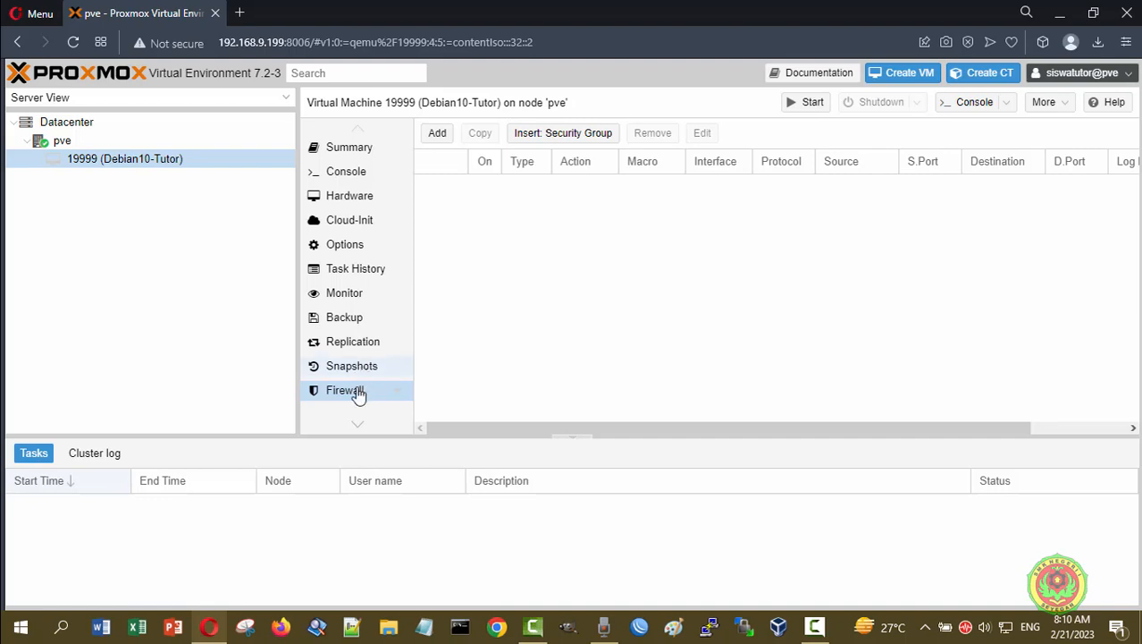
pyautogui.click(362, 152)
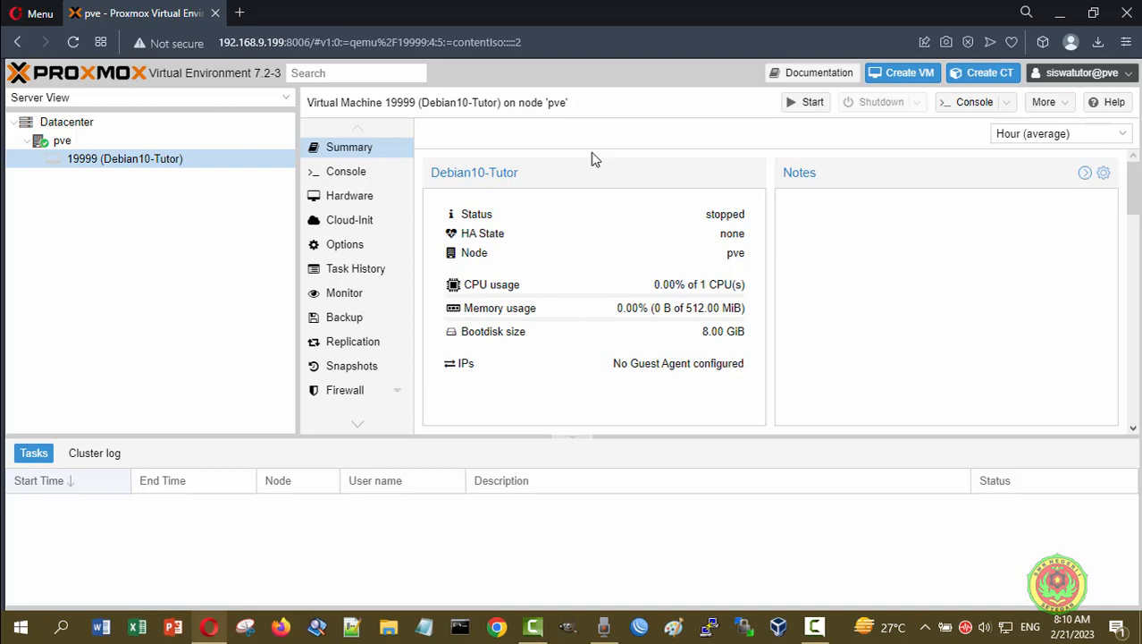
# - Start virtual machine 19999 (Debian10-Tutor) and display its console within the Proxmox page
pyautogui.rightClick(143, 161)
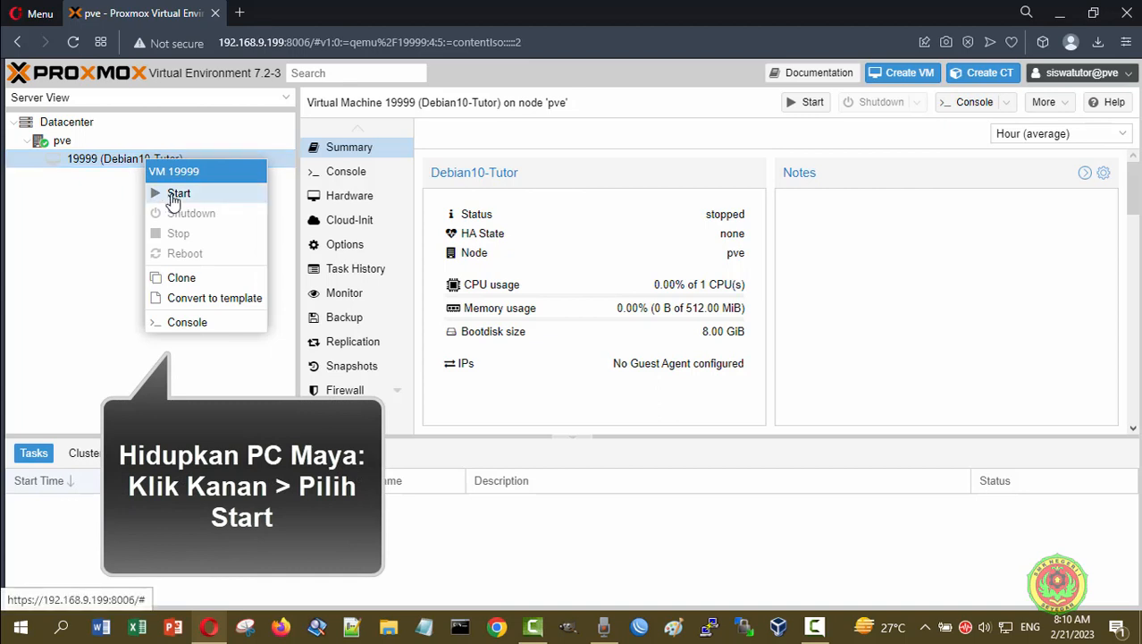
pyautogui.click(40, 291)
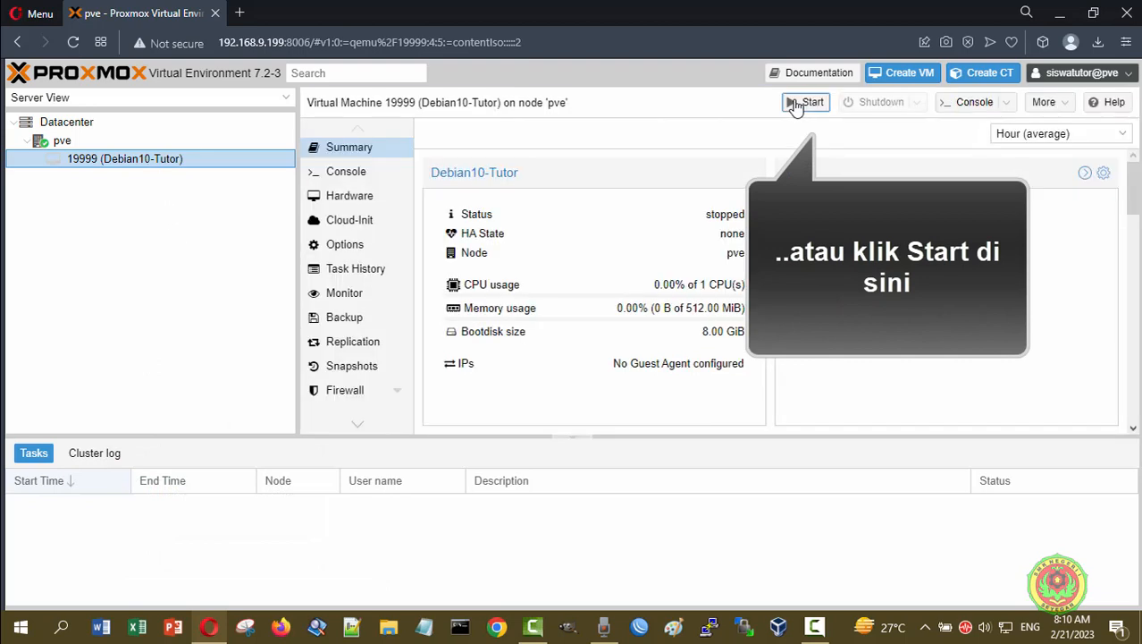
pyautogui.click(797, 103)
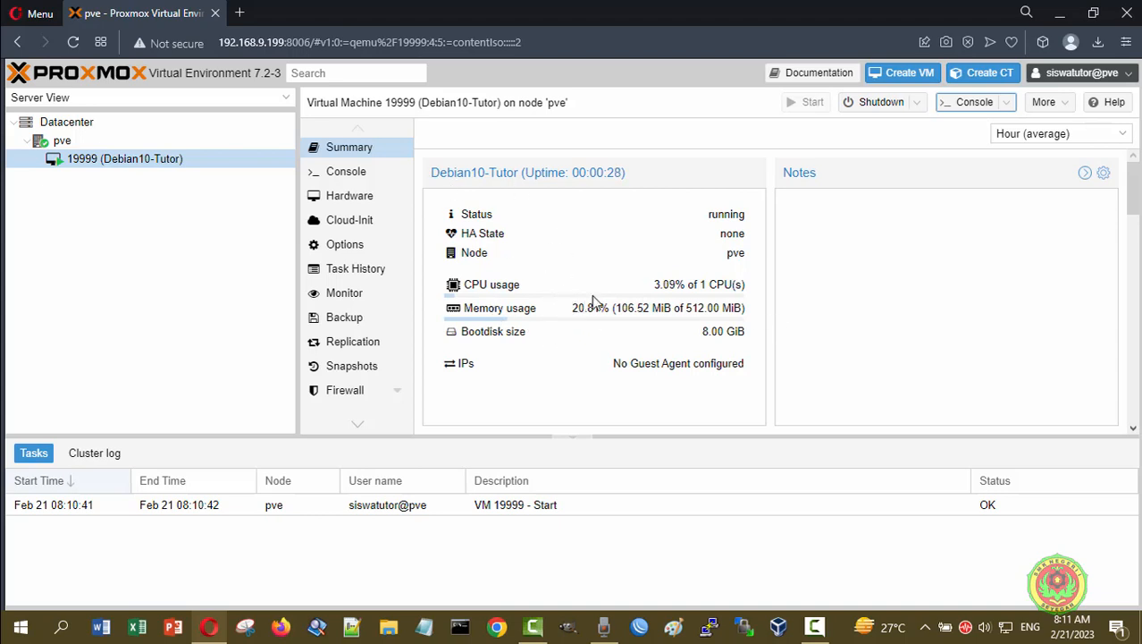
pyautogui.click(342, 181)
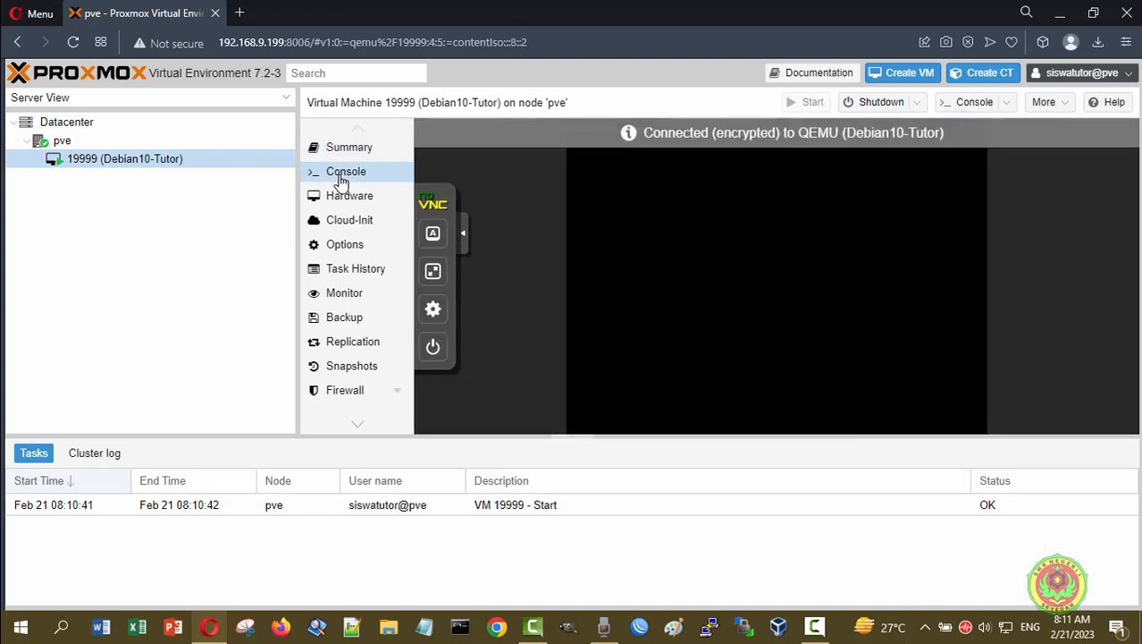
pyautogui.hotkey('ctrl', '+')
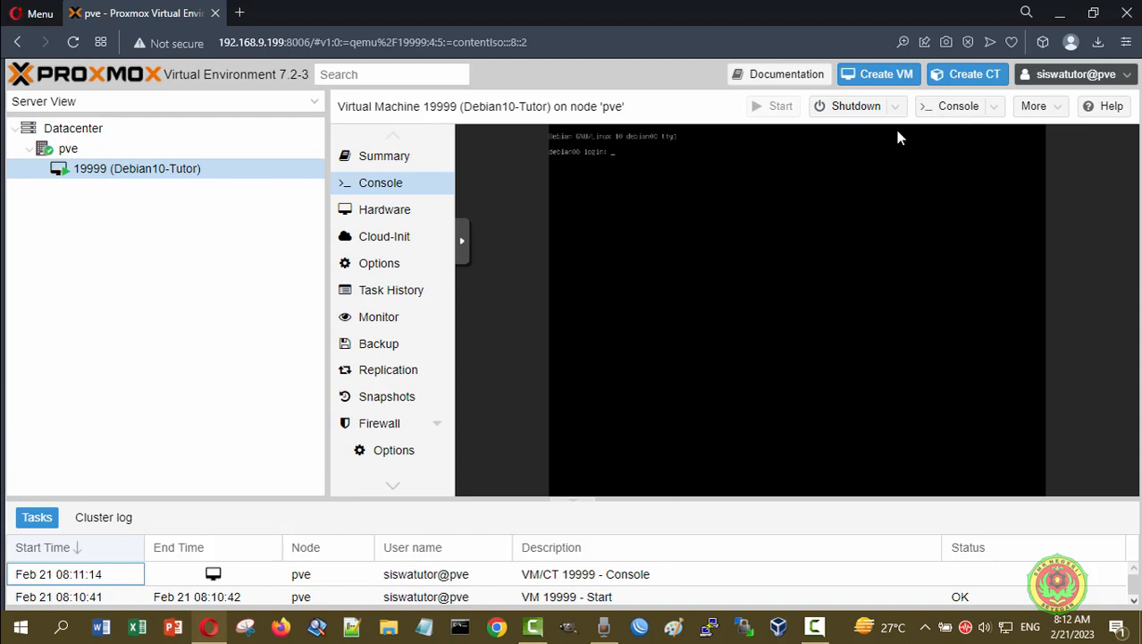
# - Open the Debian10-Tutor console in a separate noVNC window and move that window toward the screen's centre
pyautogui.click(993, 106)
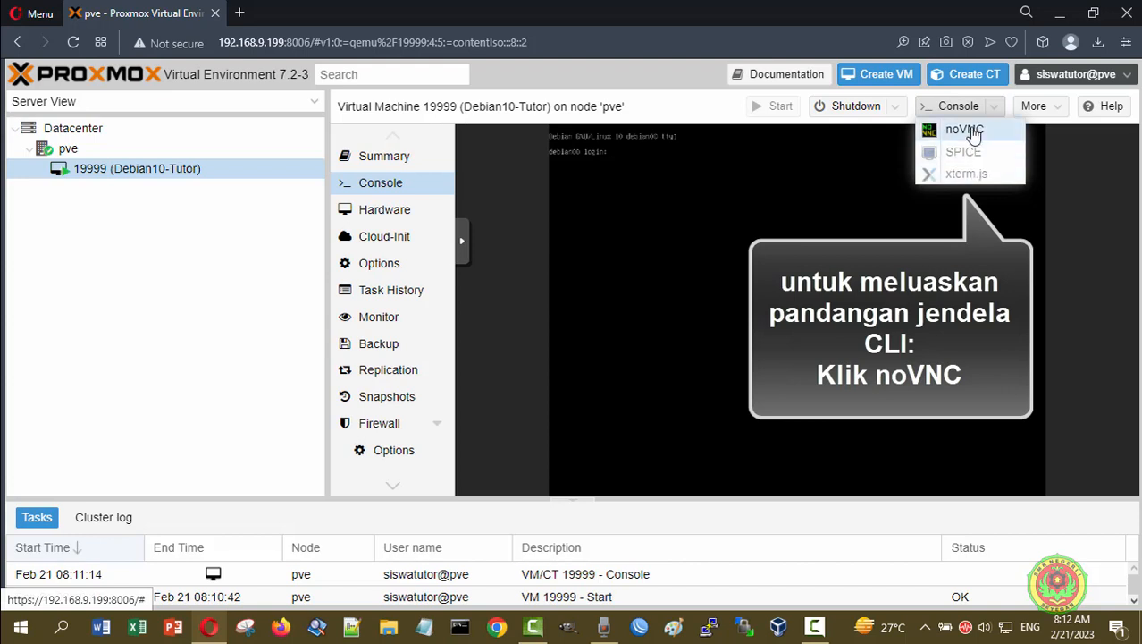
pyautogui.click(973, 131)
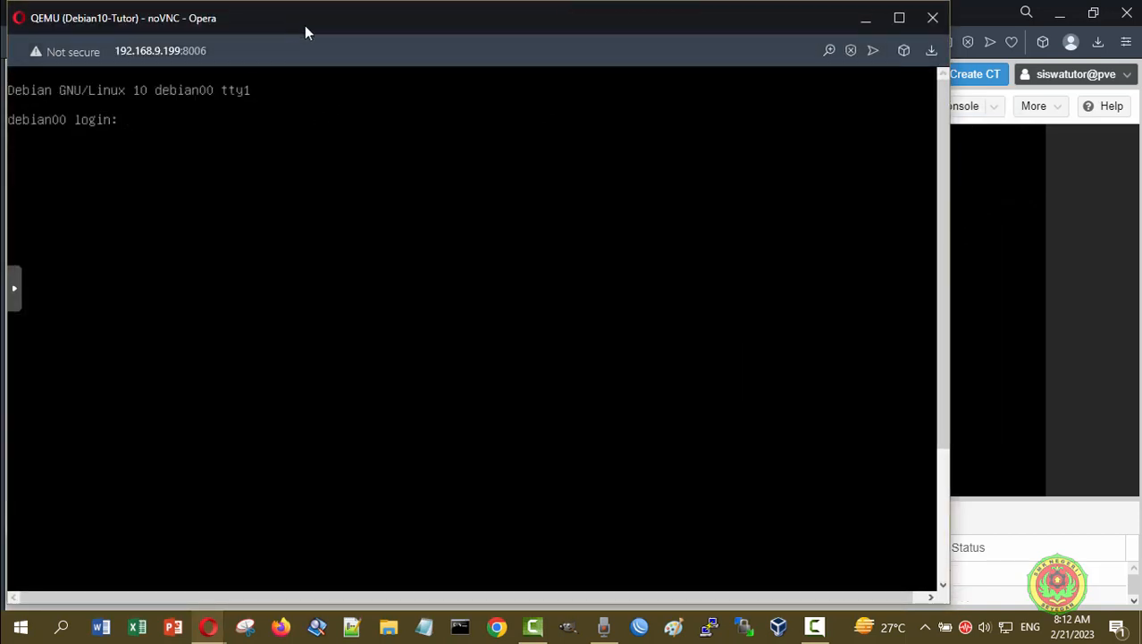
pyautogui.moveTo(304, 27); pyautogui.dragTo(427, 21)
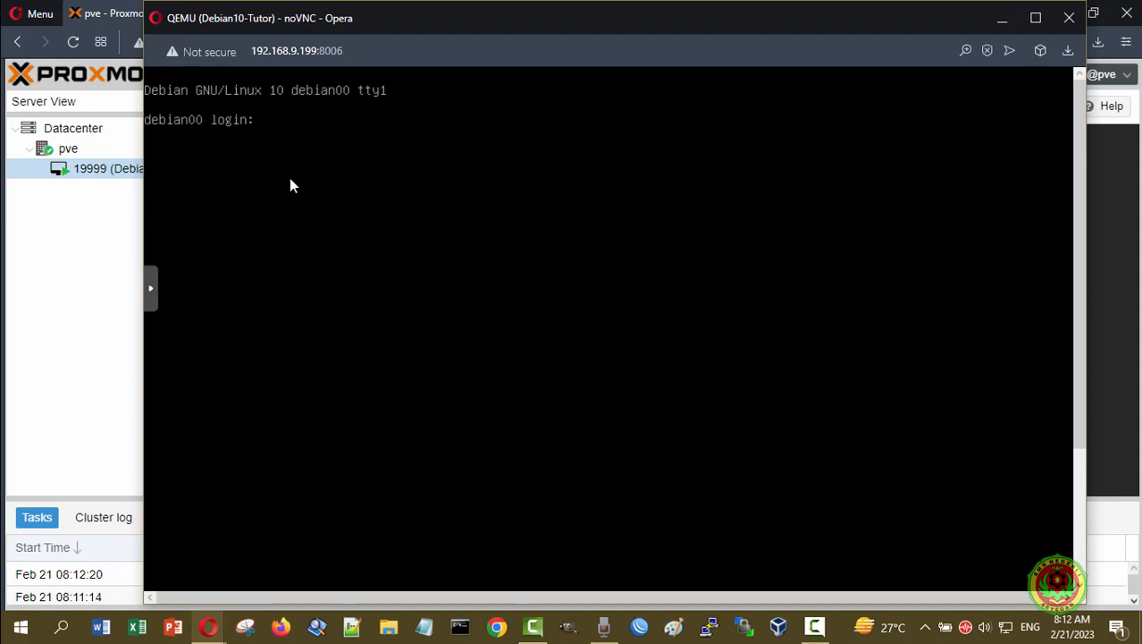
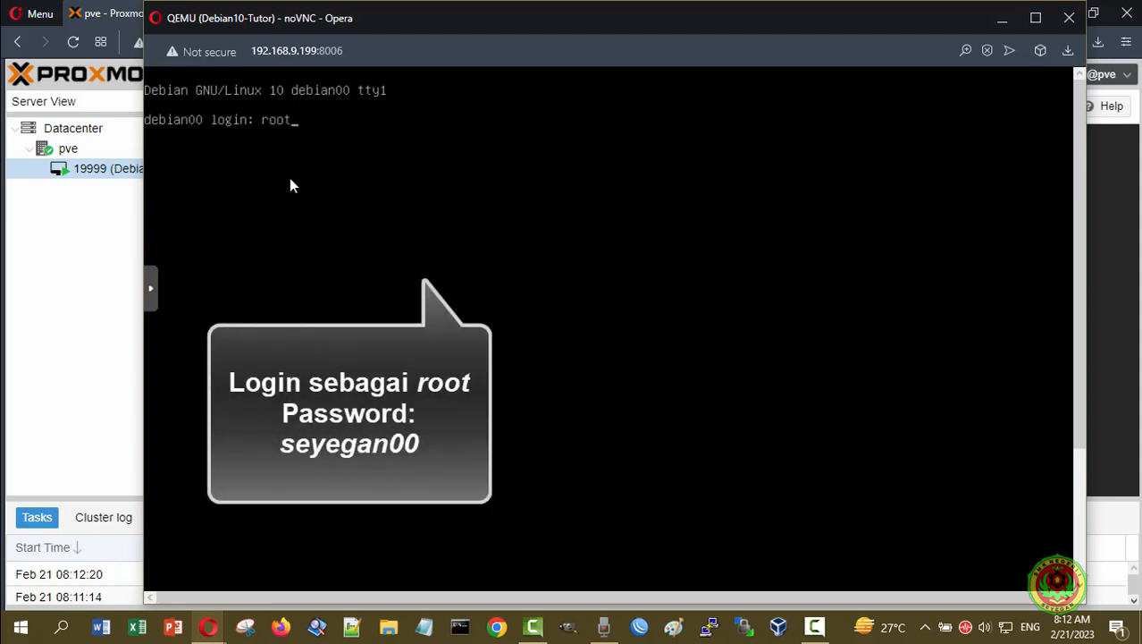
# - Log in to the debian00 console as root with the account password, repeating the login after the first attempt
pyautogui.press('Return')
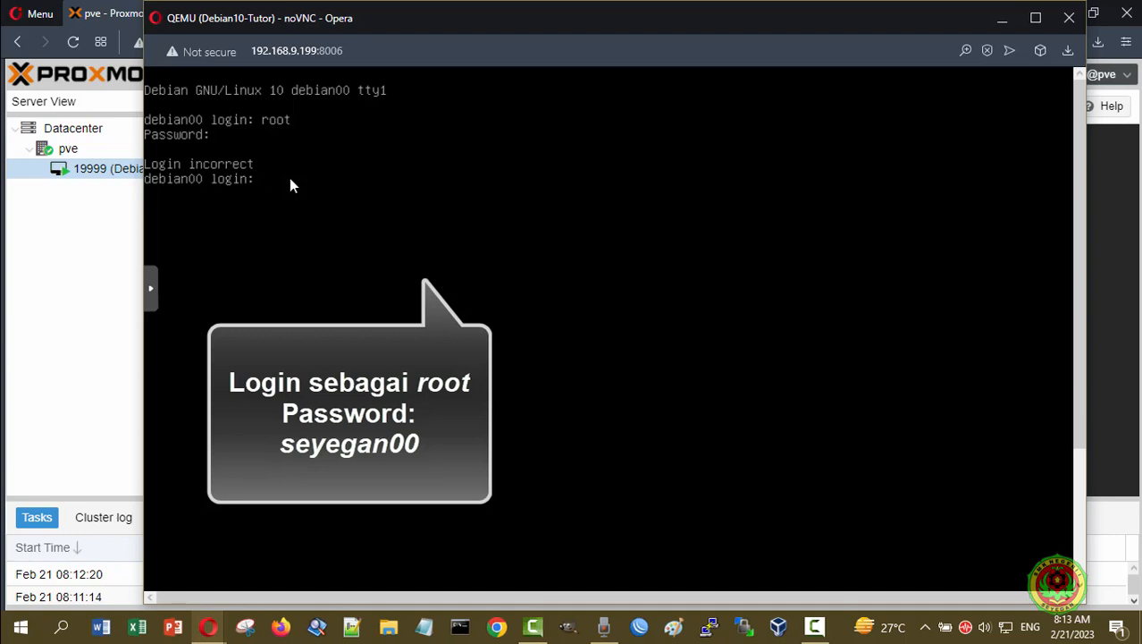
pyautogui.press('Return')
pyautogui.press('Return')
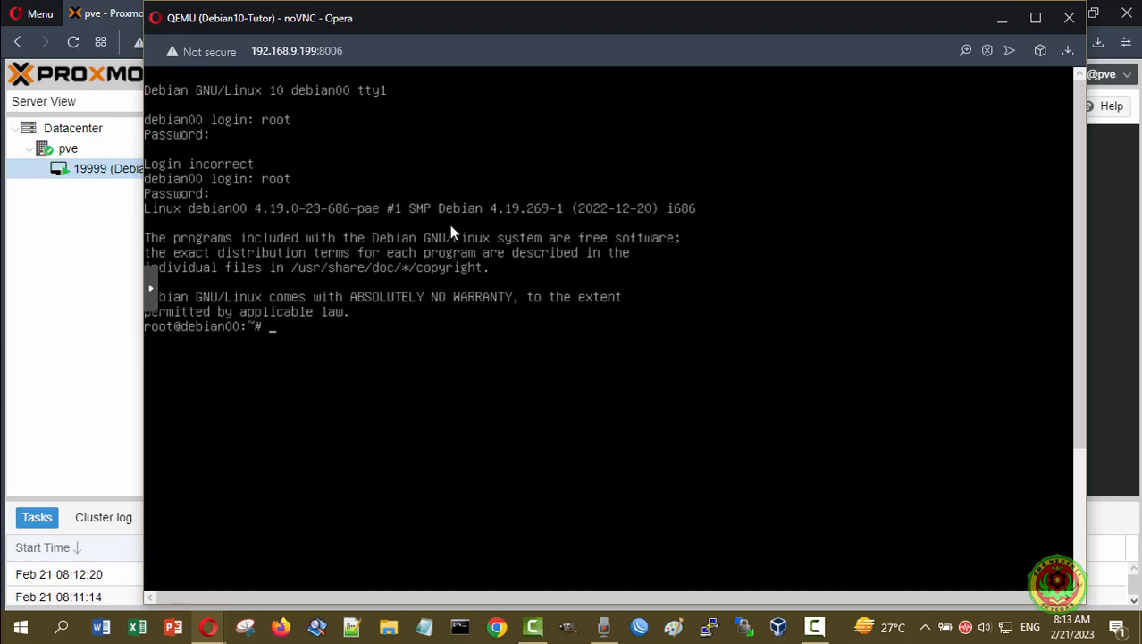
# - Open /etc/network/interfaces in the nano editor
pyautogui.write('nano')
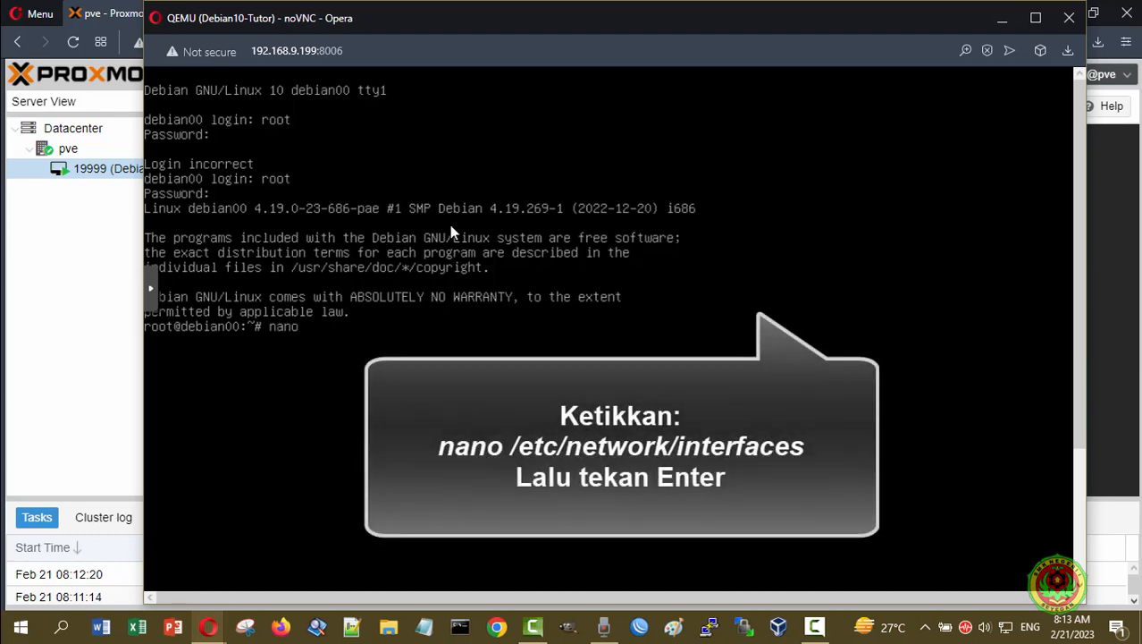
pyautogui.write(' /etc/network/interfac')
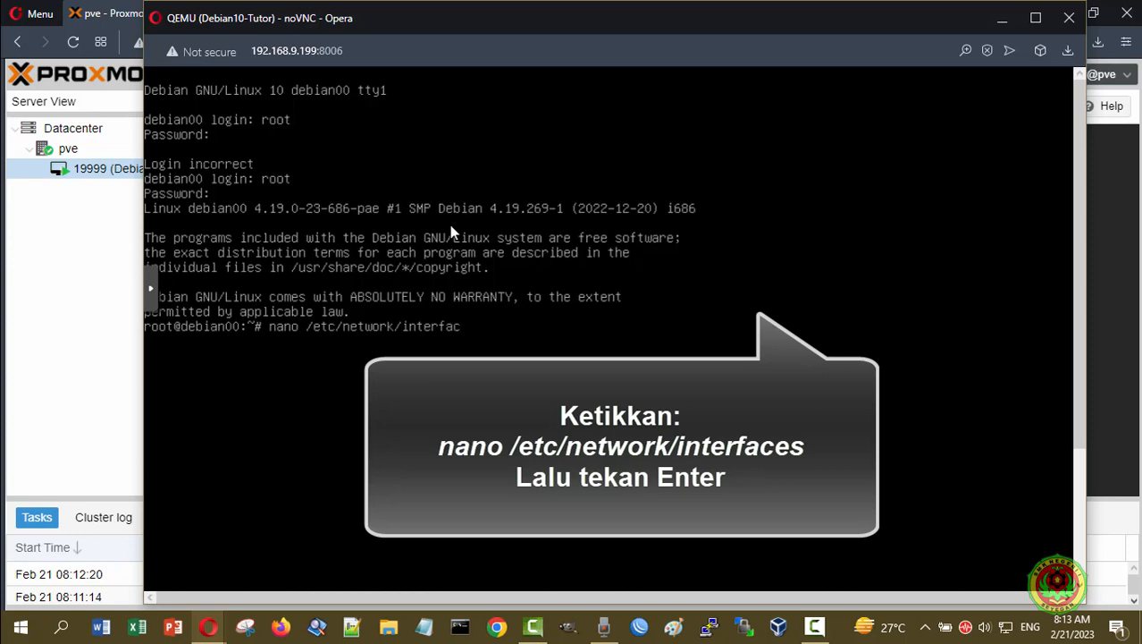
pyautogui.write('es')
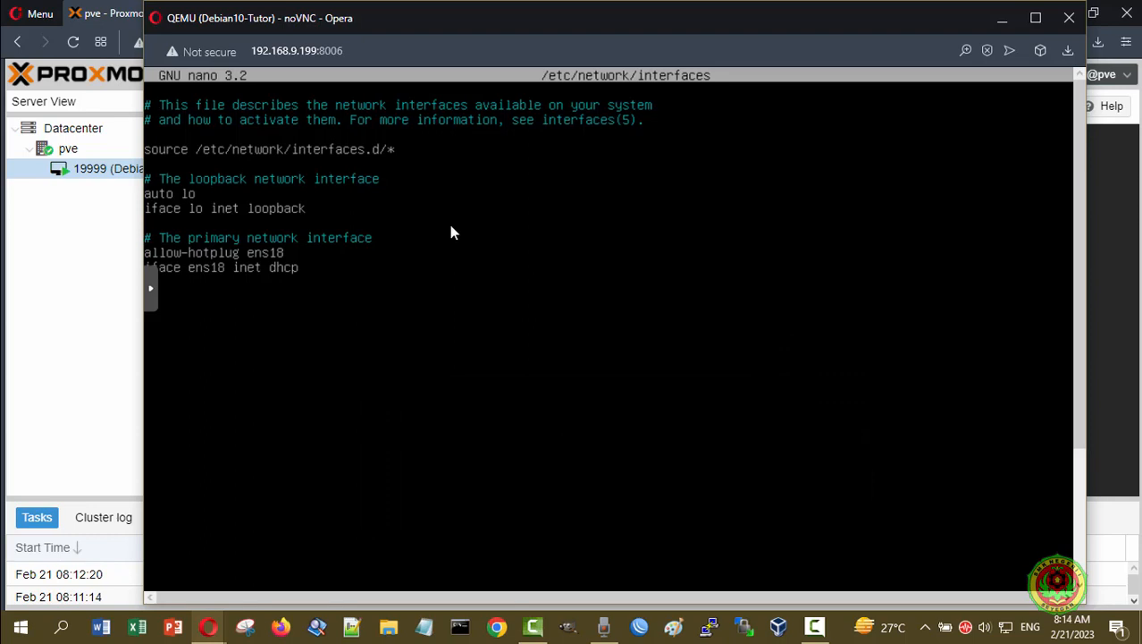
# - Replace "allow-hotplug" with "auto" on the ens18 line under the primary network interface comment
pyautogui.press('Down')
pyautogui.press('Up')
pyautogui.press('Up')
pyautogui.press('Down')
pyautogui.press('Down')
pyautogui.press('Delete')
pyautogui.press('Delete')
pyautogui.press('Delete')
pyautogui.press('Delete')
pyautogui.press('Delete')
pyautogui.press('Delete')
pyautogui.press('Delete')
pyautogui.press('Delete')
pyautogui.press('Delete')
pyautogui.press('Delete')
pyautogui.press('Delete')
pyautogui.press('Delete')
pyautogui.press('Delete')
pyautogui.press('Delete')
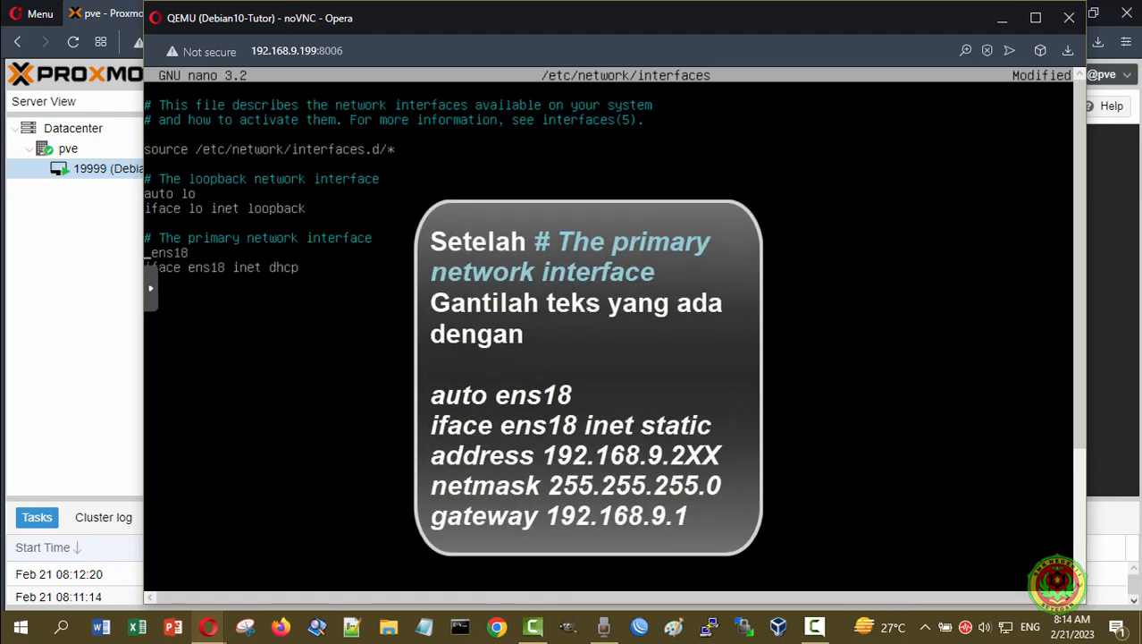
pyautogui.write('auto')
# - Change the iface ens18 inet method to "static"
pyautogui.press('Delete')
pyautogui.press('Delete')
pyautogui.press('Delete')
pyautogui.press('Delete')
pyautogui.write('static')
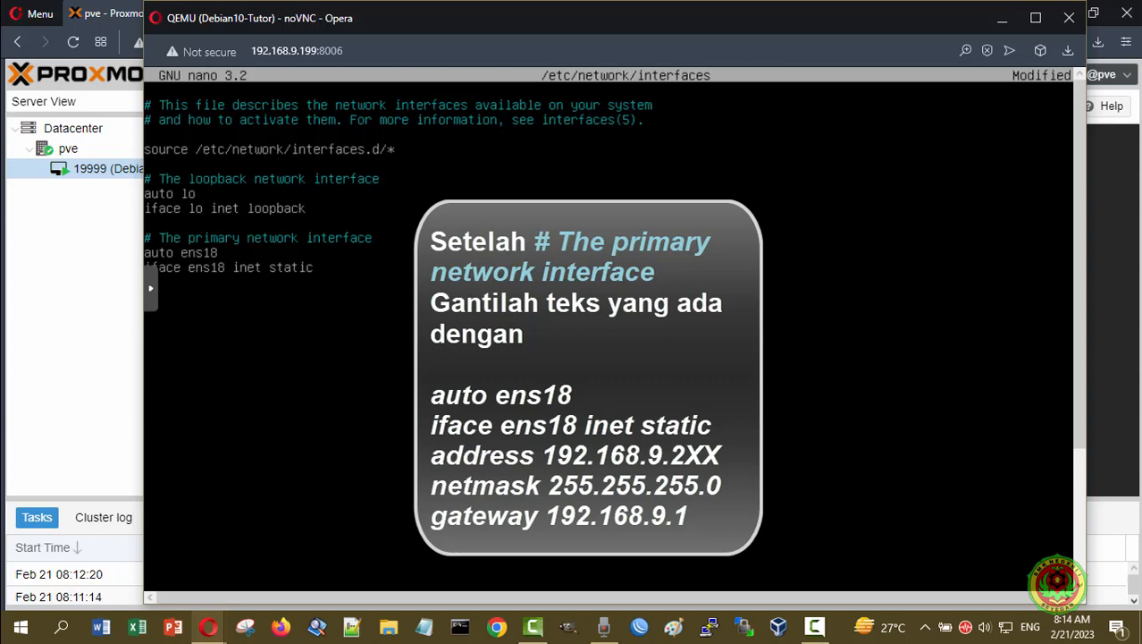
# - Add the line "address 192.168.9.244" below the iface ens18 line
pyautogui.write('address')
pyautogui.write(' 192')
pyautogui.write('.')
pyautogui.write('16')
pyautogui.write('8')
pyautogui.write('.')
pyautogui.write('9')
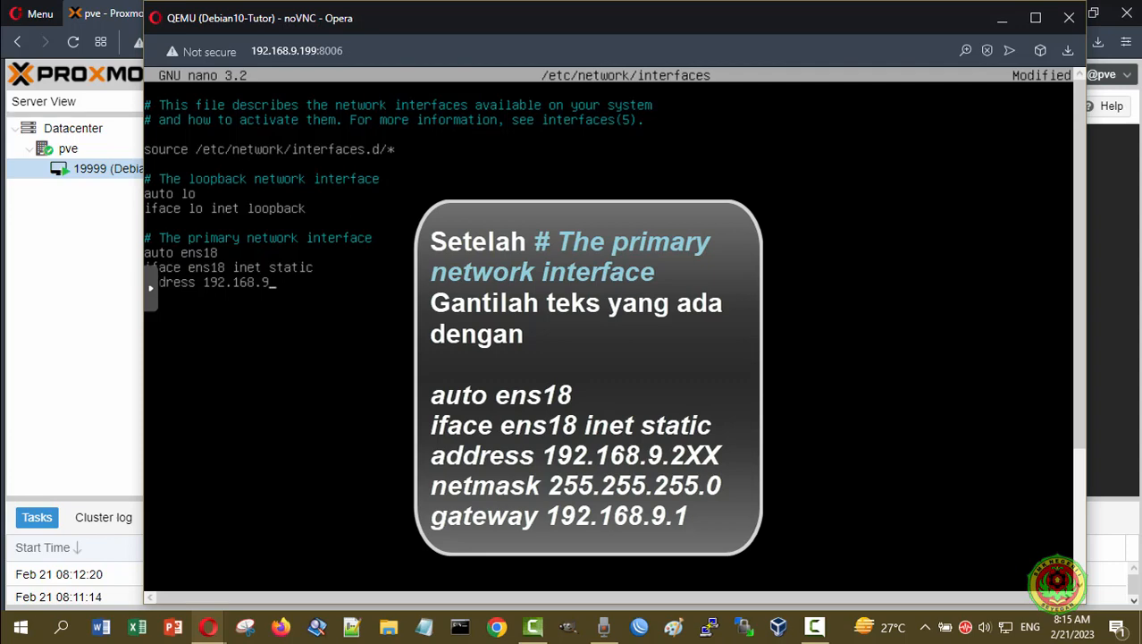
pyautogui.write('.2')
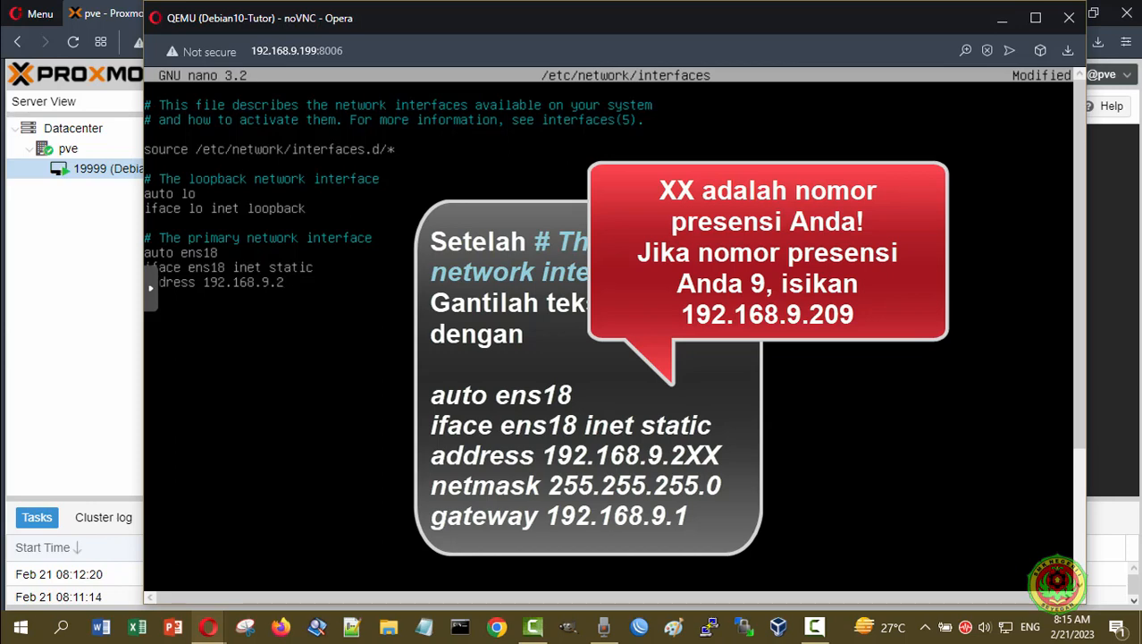
pyautogui.write('44')
pyautogui.press('Return')
# - Add the line "netmask 255.255.255.0" below the address line
pyautogui.write('netmask ')
pyautogui.write('255')
pyautogui.write('.2')
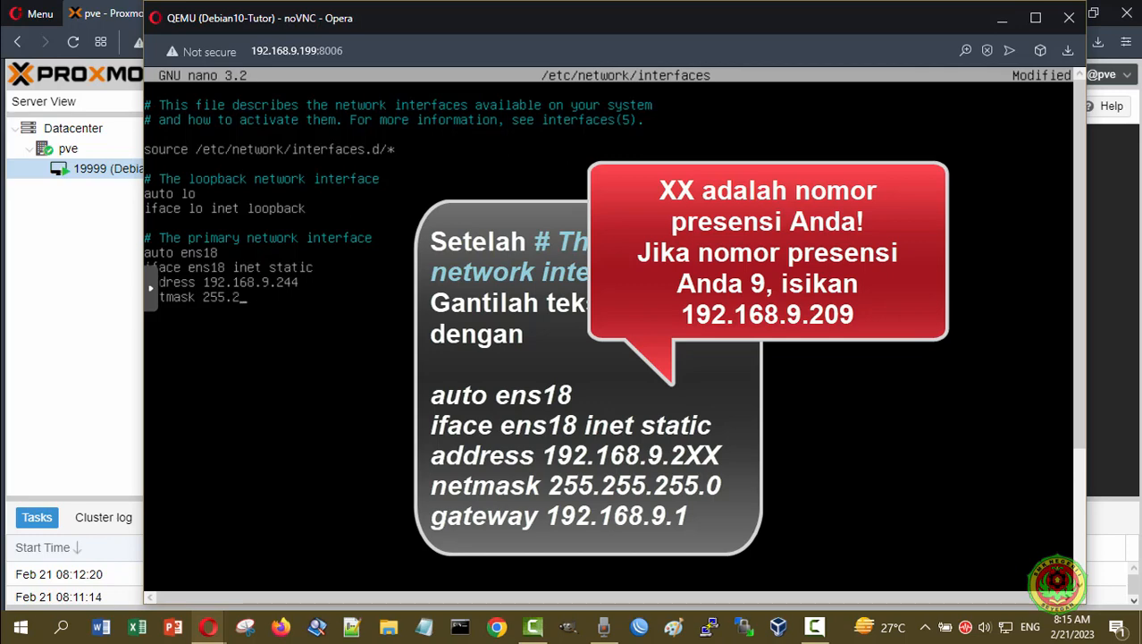
pyautogui.write('55')
pyautogui.write('.255')
pyautogui.write('.0')
# - Add the line "gateway 192.168.9.1" below the netmask line
pyautogui.write('gateway')
pyautogui.write(' 192')
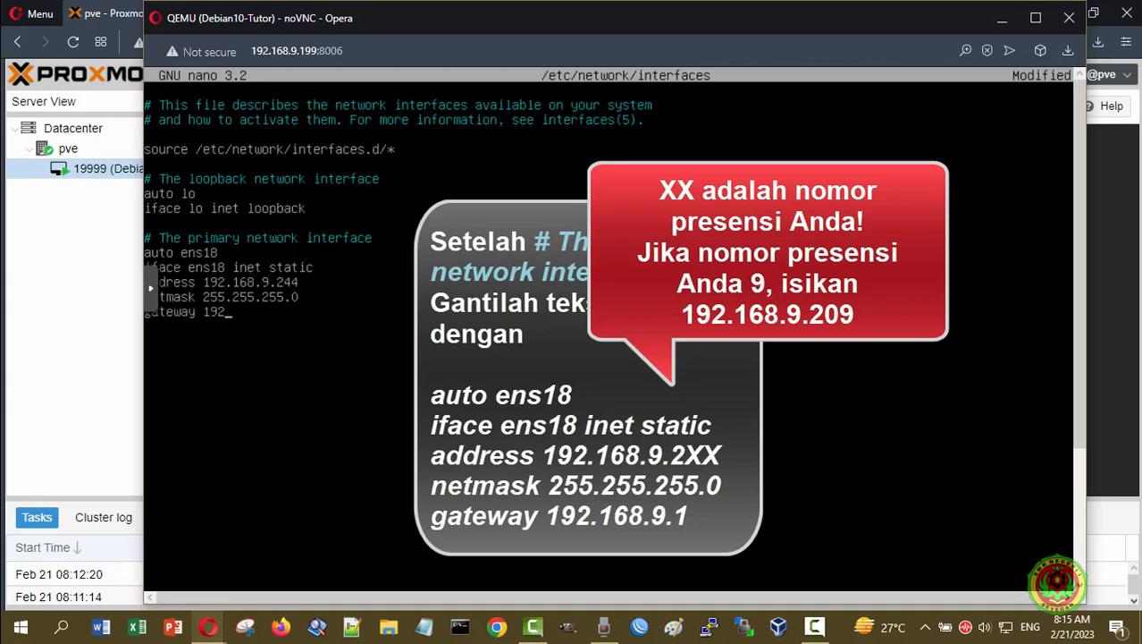
pyautogui.write('.168.9.1')
# - Show the noVNC extra keys, then switch the console to full screen with its control bar collapsed
pyautogui.click(151, 287)
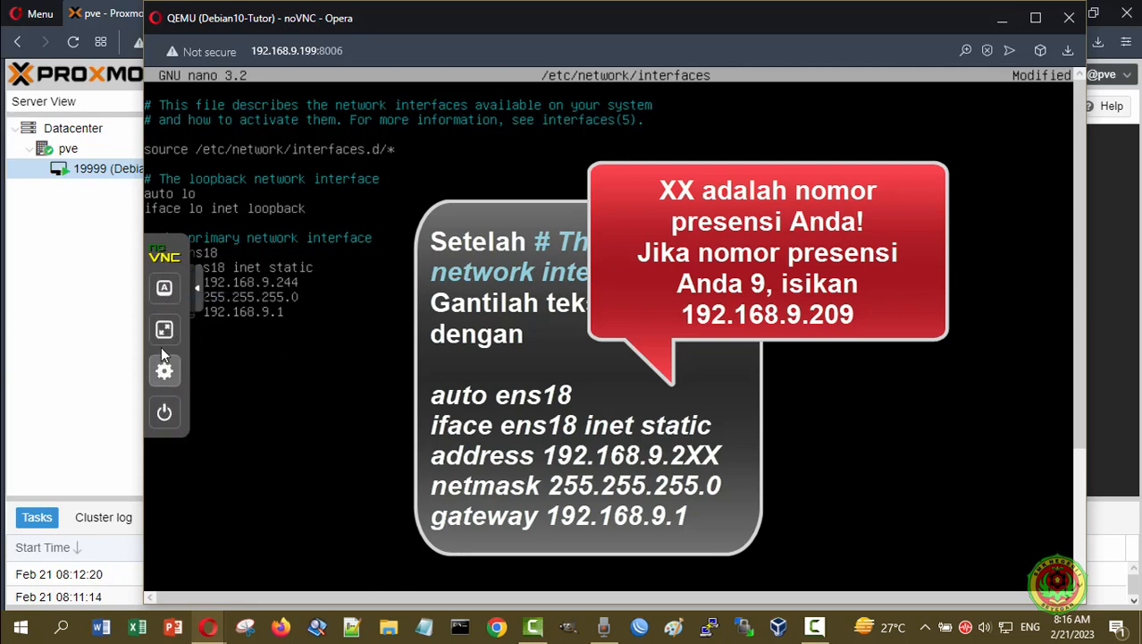
pyautogui.click(166, 290)
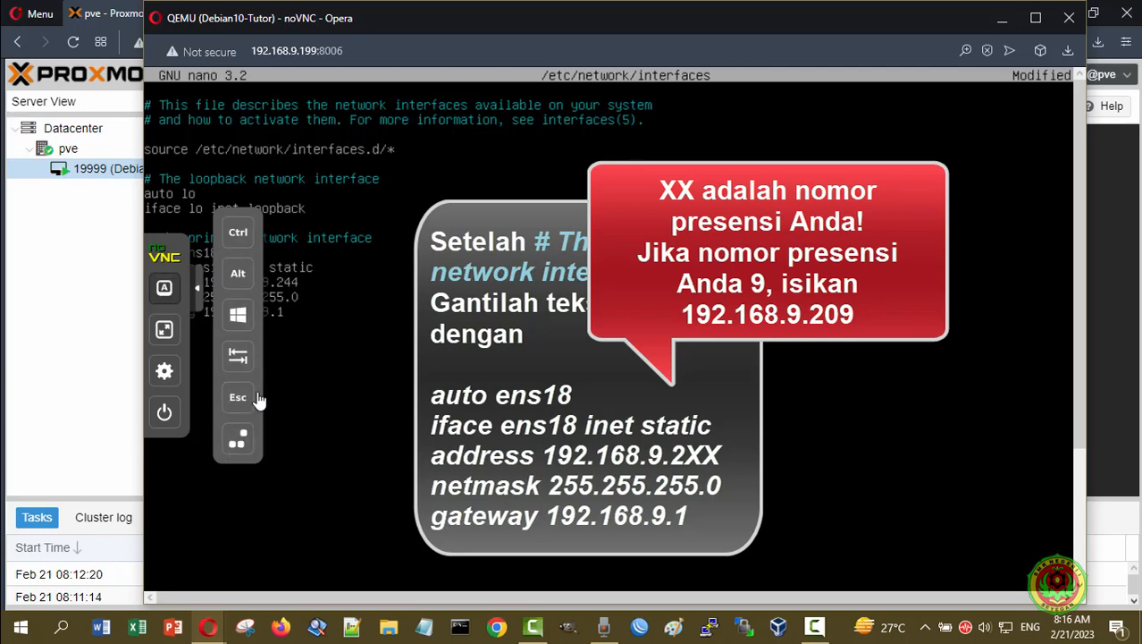
pyautogui.click(165, 330)
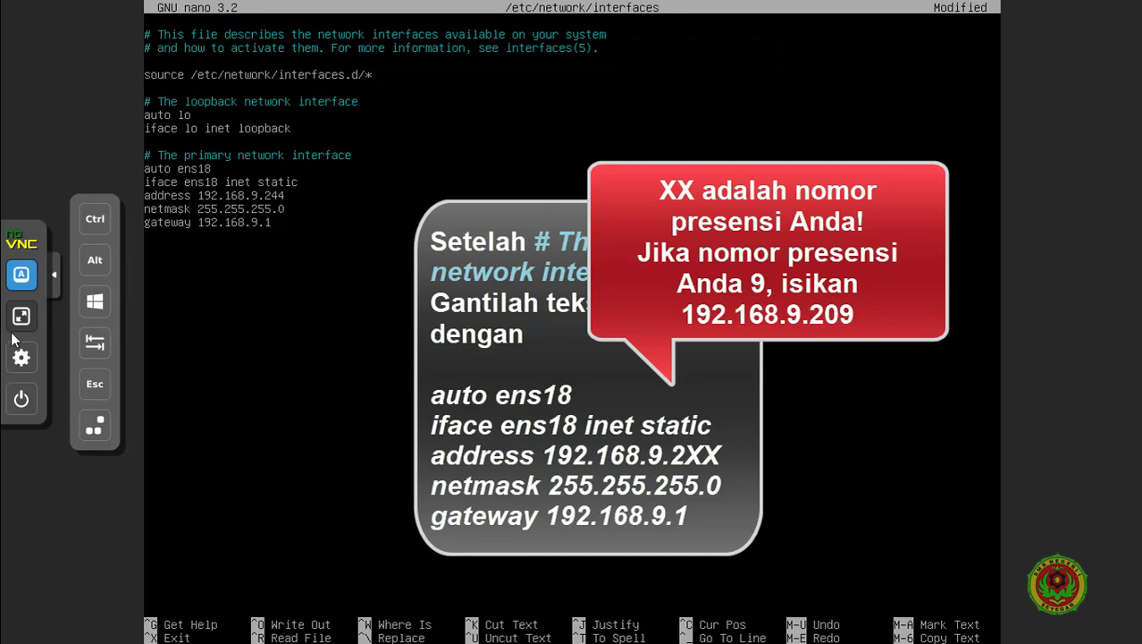
pyautogui.click(56, 292)
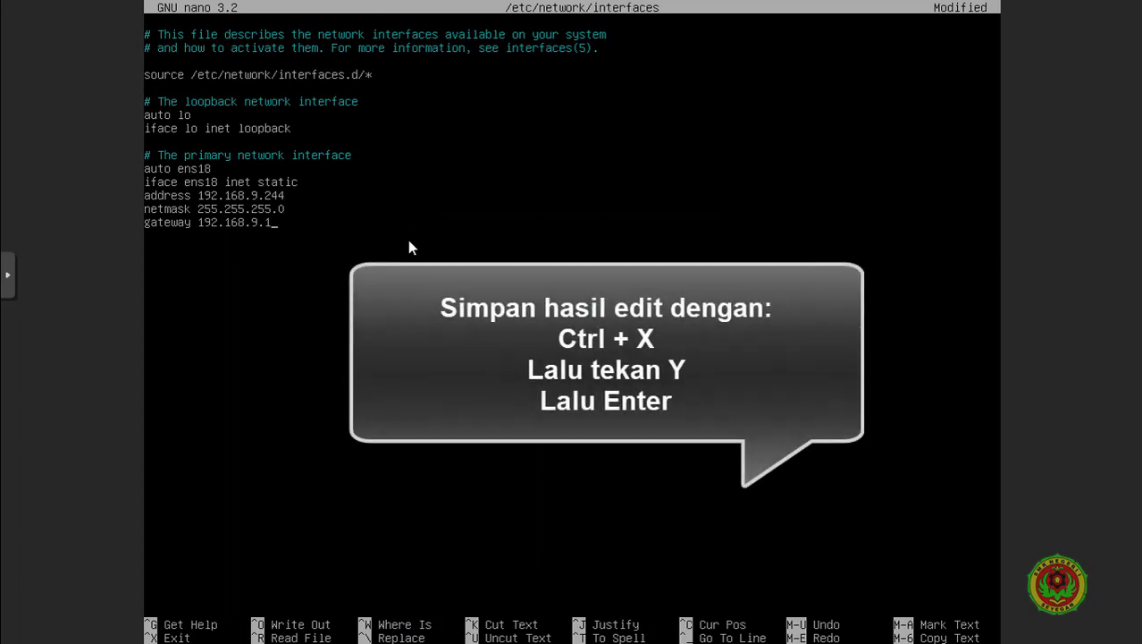
# - Save /etc/network/interfaces under the same name, exit nano and clear the terminal screen
pyautogui.hotkey('ctrl', 'x')
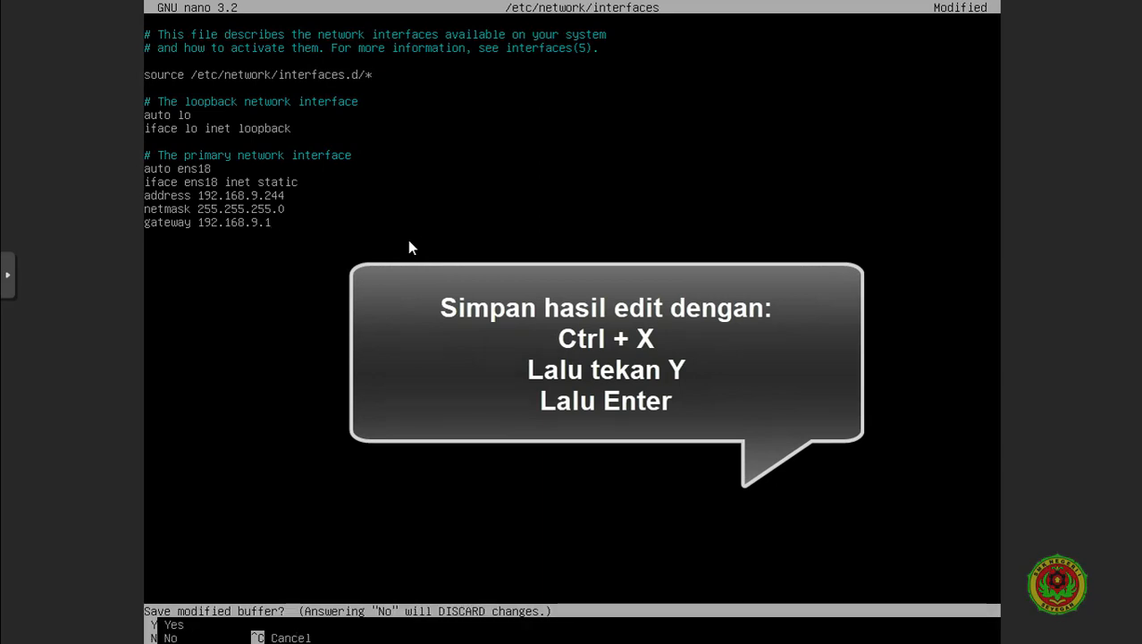
pyautogui.press('y')
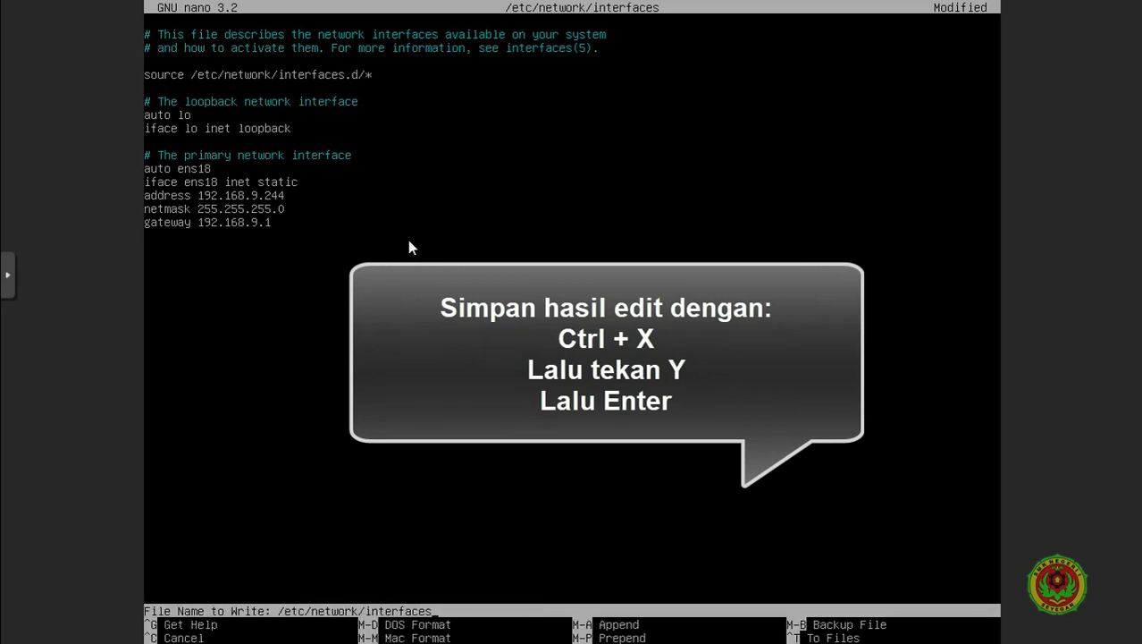
pyautogui.press('Return')
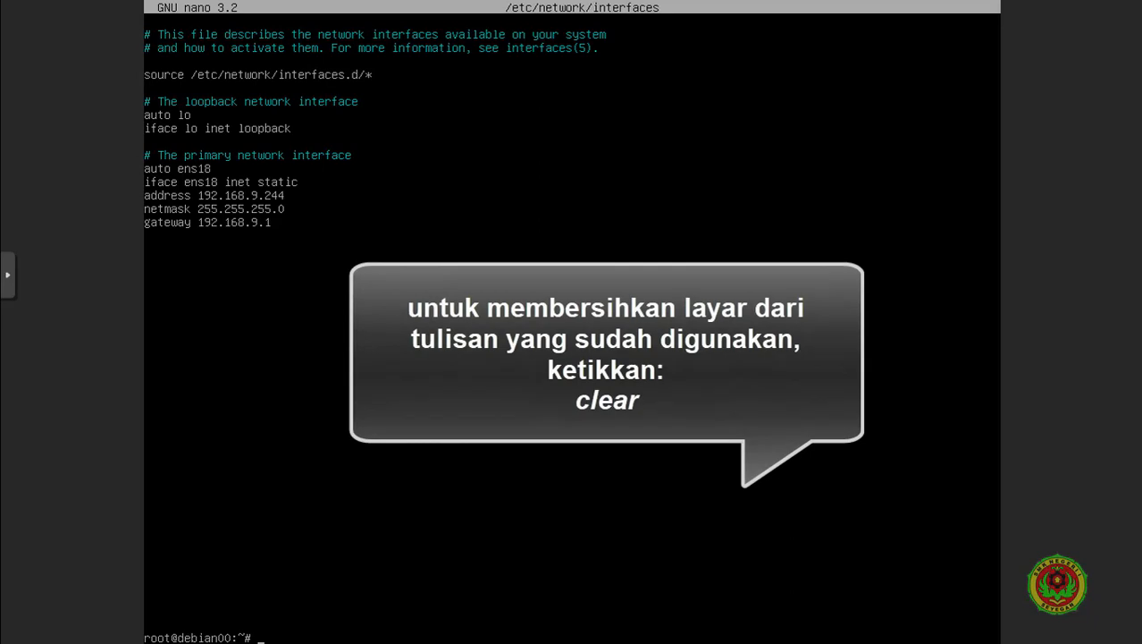
pyautogui.write('clear')
pyautogui.press('Return')
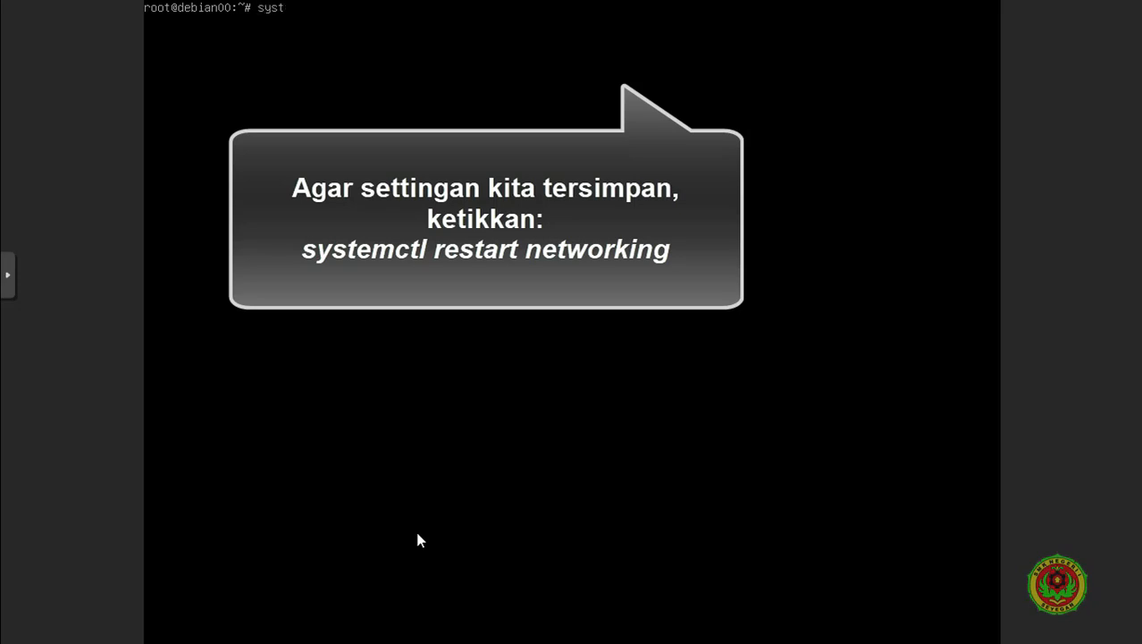
# - Restart the network service with "systemctl restart networking"
pyautogui.write('emctl restart networking')
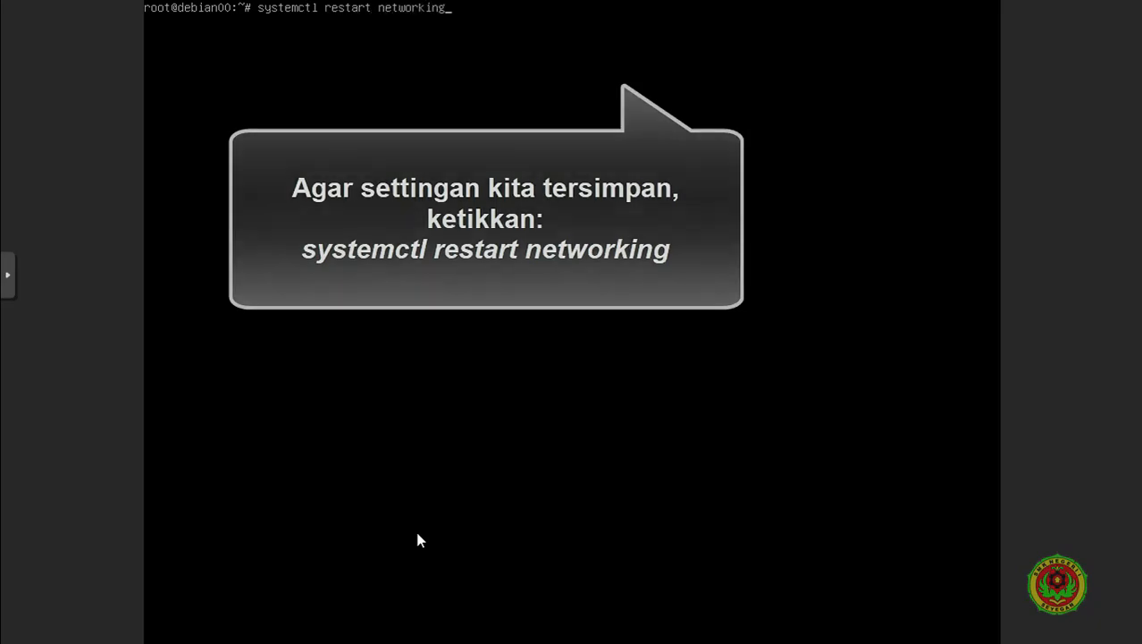
pyautogui.press('Return')
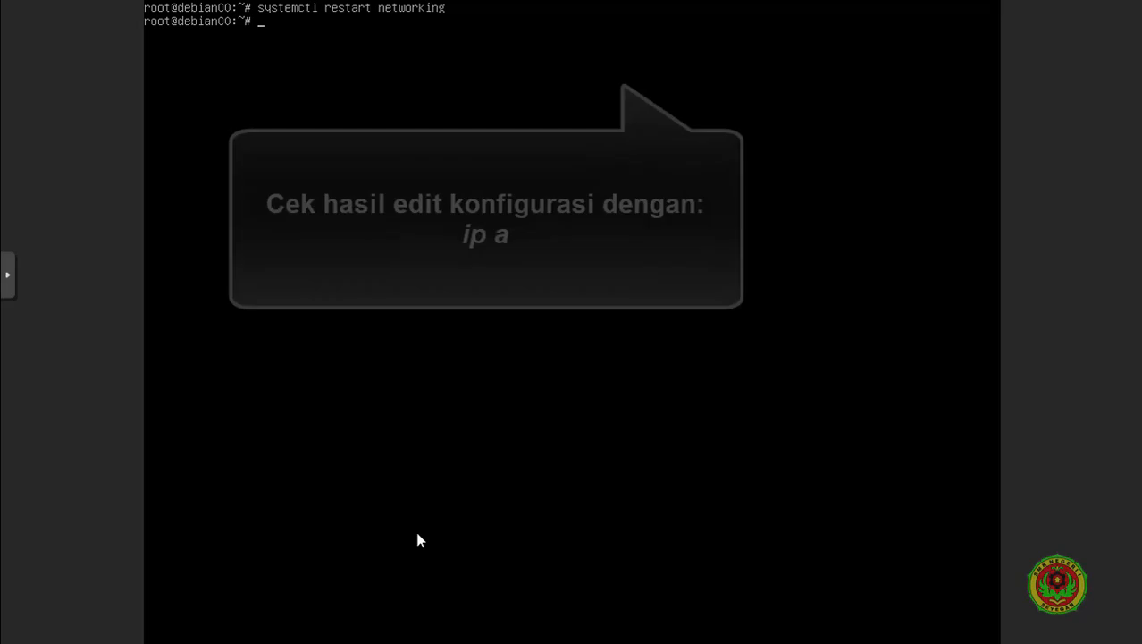
# - Check the virtual machine's interface addresses with "ip a"
pyautogui.write('ip')
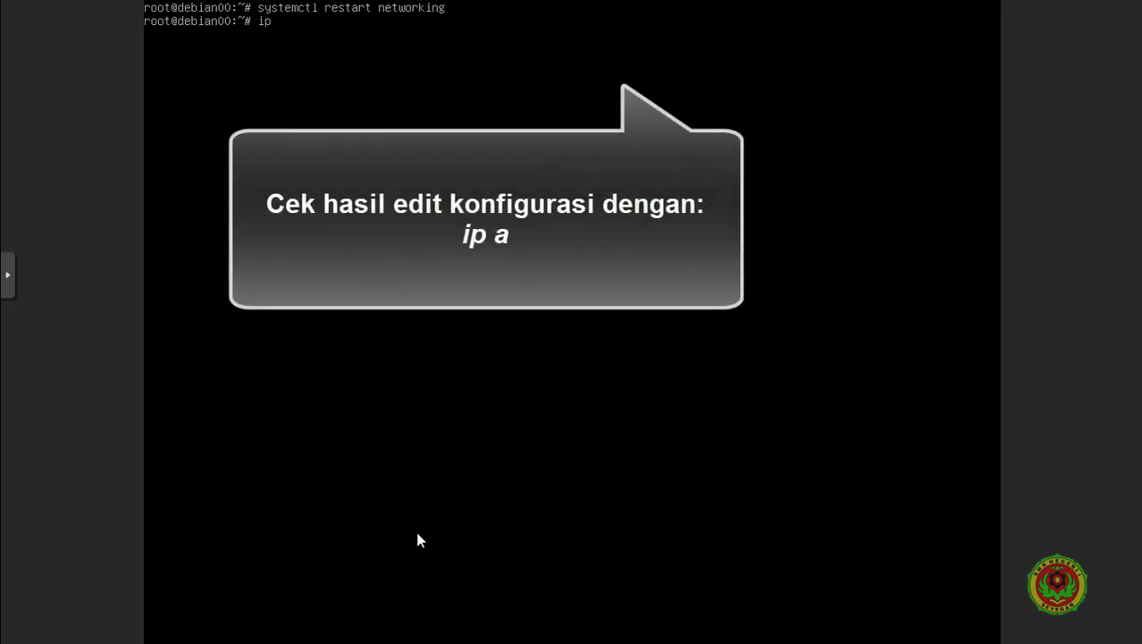
pyautogui.write(' a')
pyautogui.press('Return')
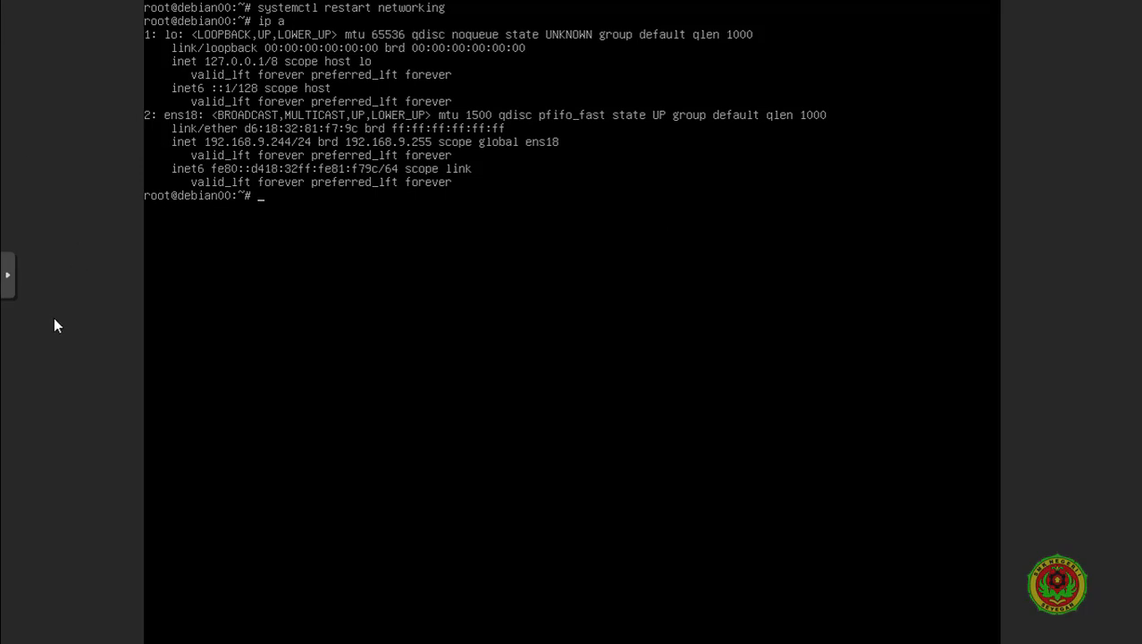
# - Leave the full-screen console and open the Windows Network & Internet settings
pyautogui.click(11, 295)
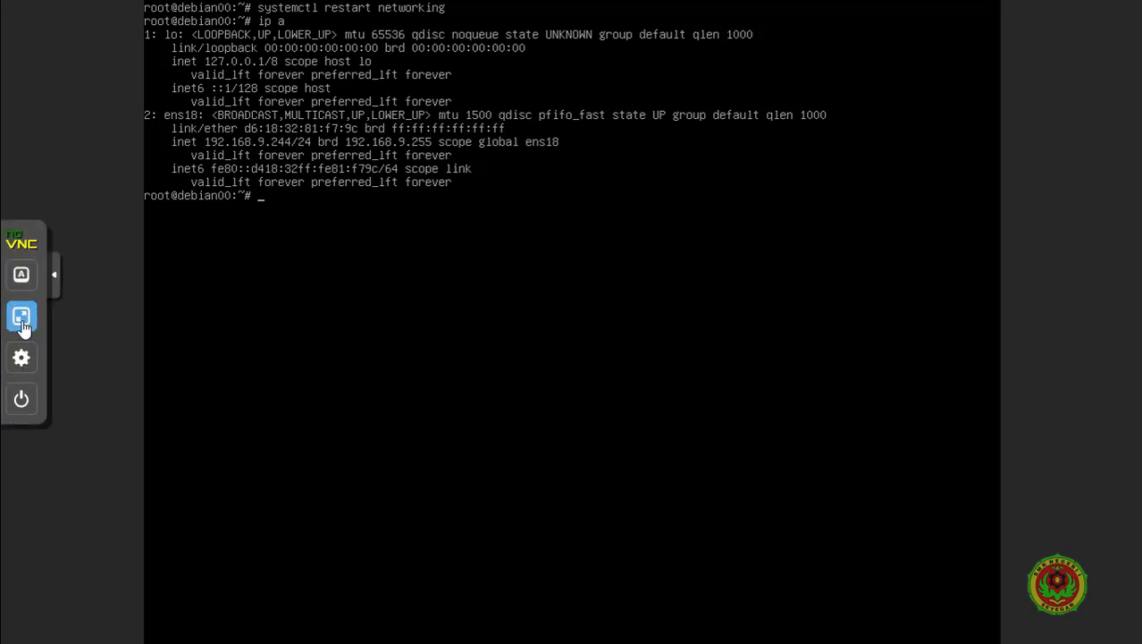
pyautogui.click(23, 320)
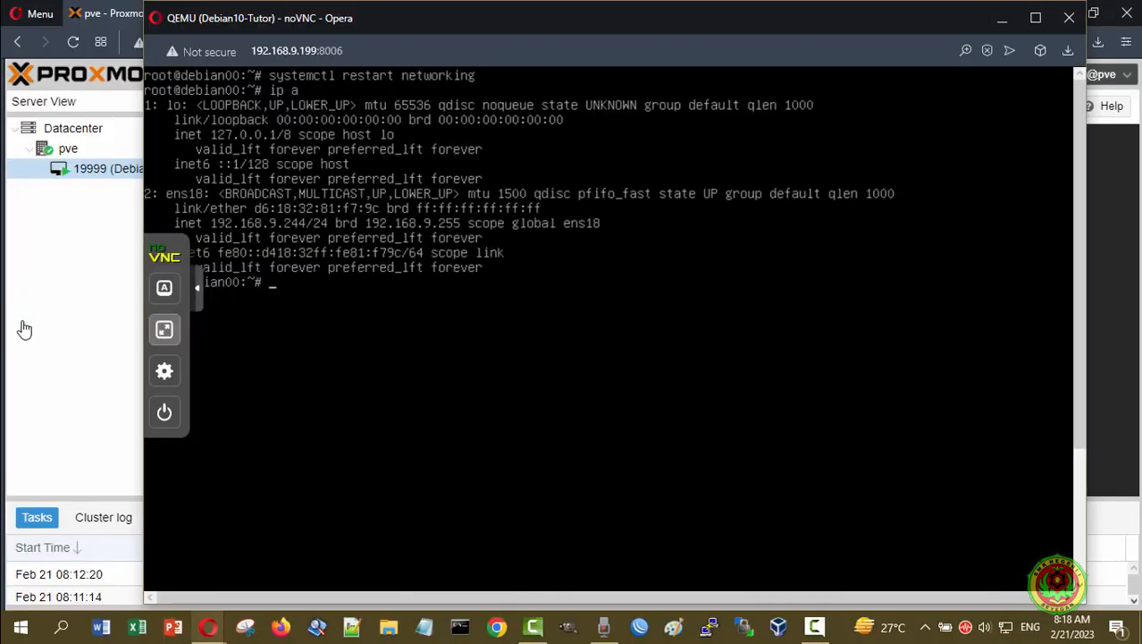
pyautogui.rightClick(1011, 629)
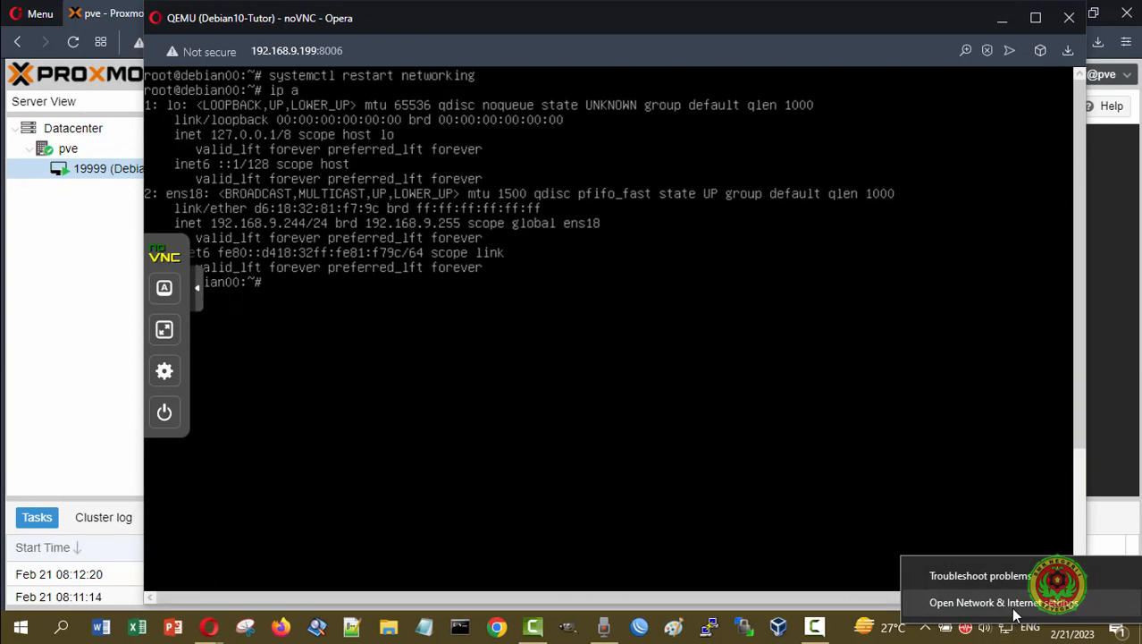
pyautogui.click(1013, 607)
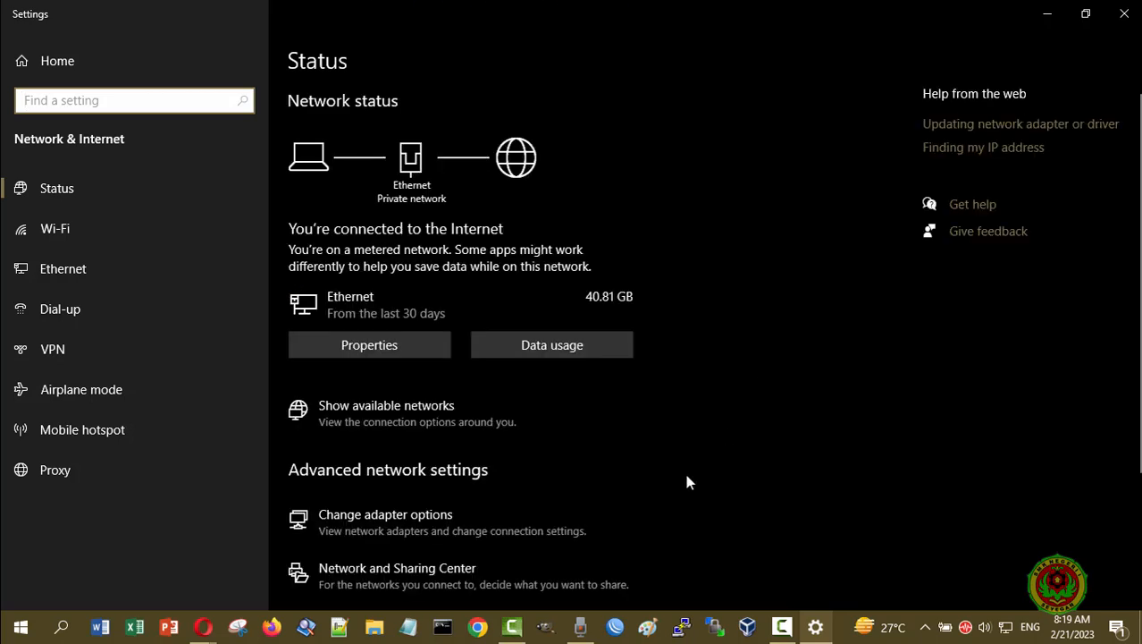
# - Open the Windows network adapter list and view the status of the Ethernet (Realtek PCIe GBE) connection
pyautogui.scroll(-3, 684, 474)
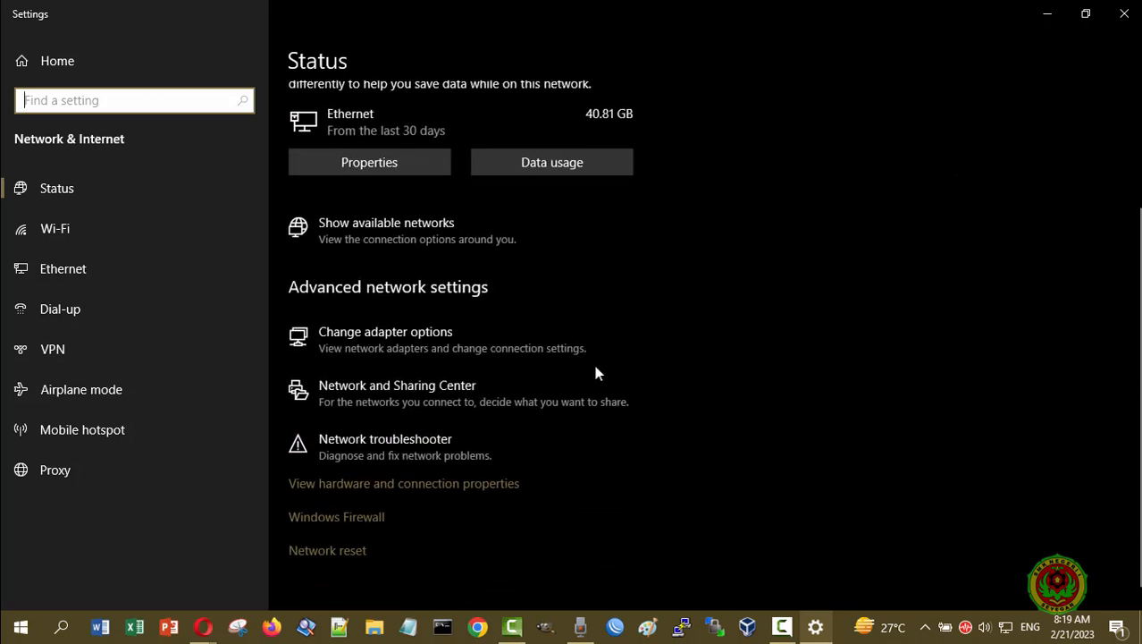
pyautogui.click(449, 347)
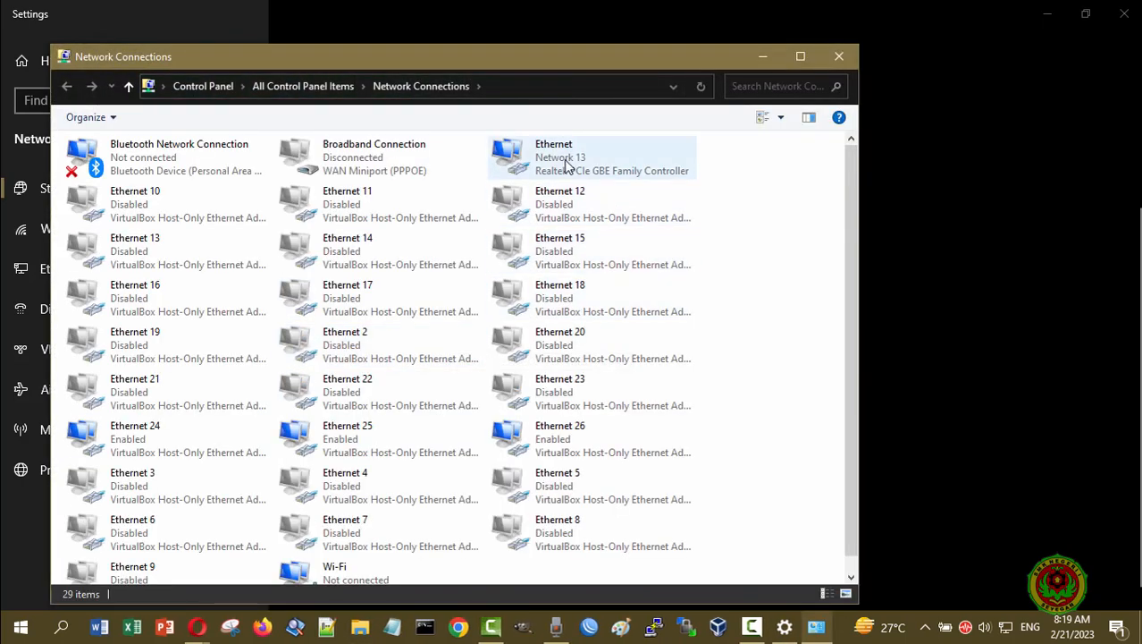
pyautogui.click(565, 164)
pyautogui.rightClick(566, 163)
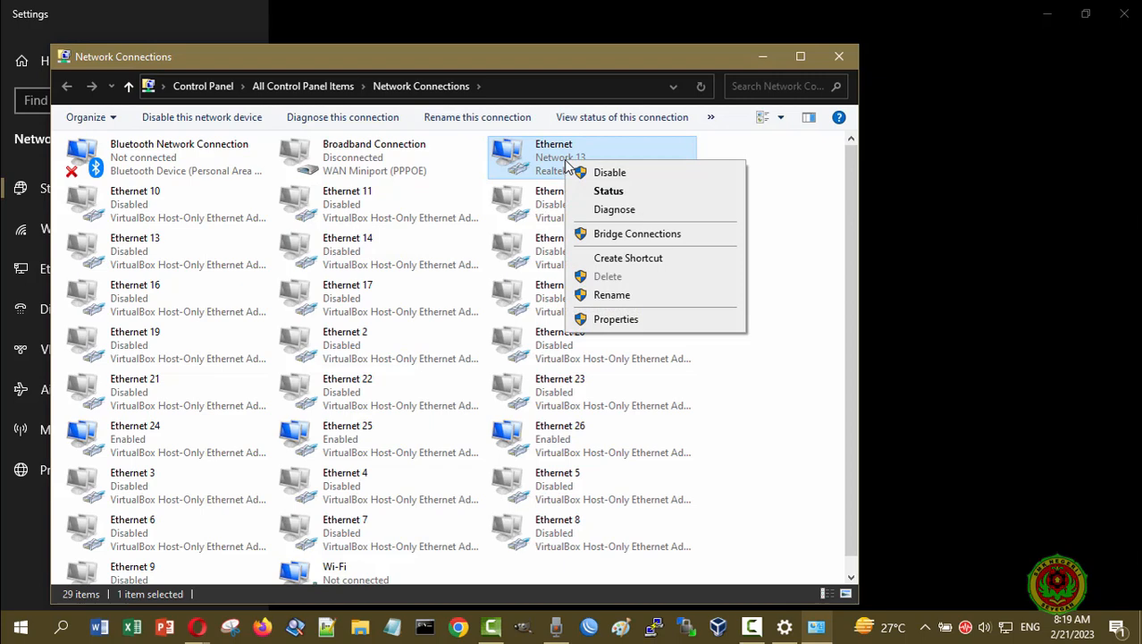
pyautogui.click(609, 191)
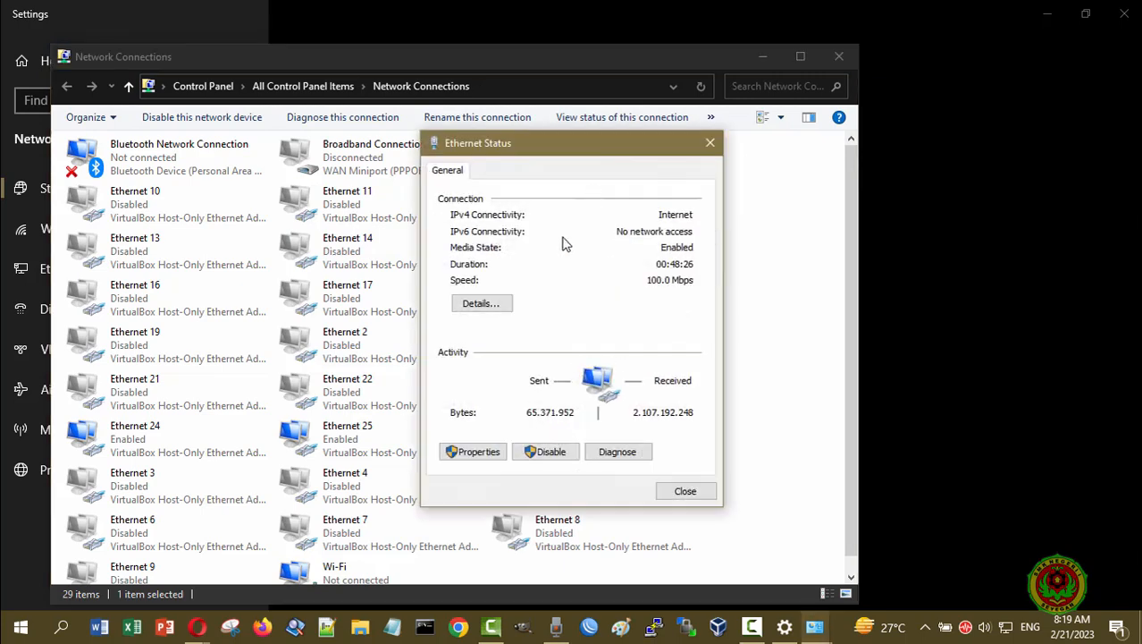
# - View the Ethernet connection's network details, including its IPv4 address, and close the details and status dialogs
pyautogui.click(484, 304)
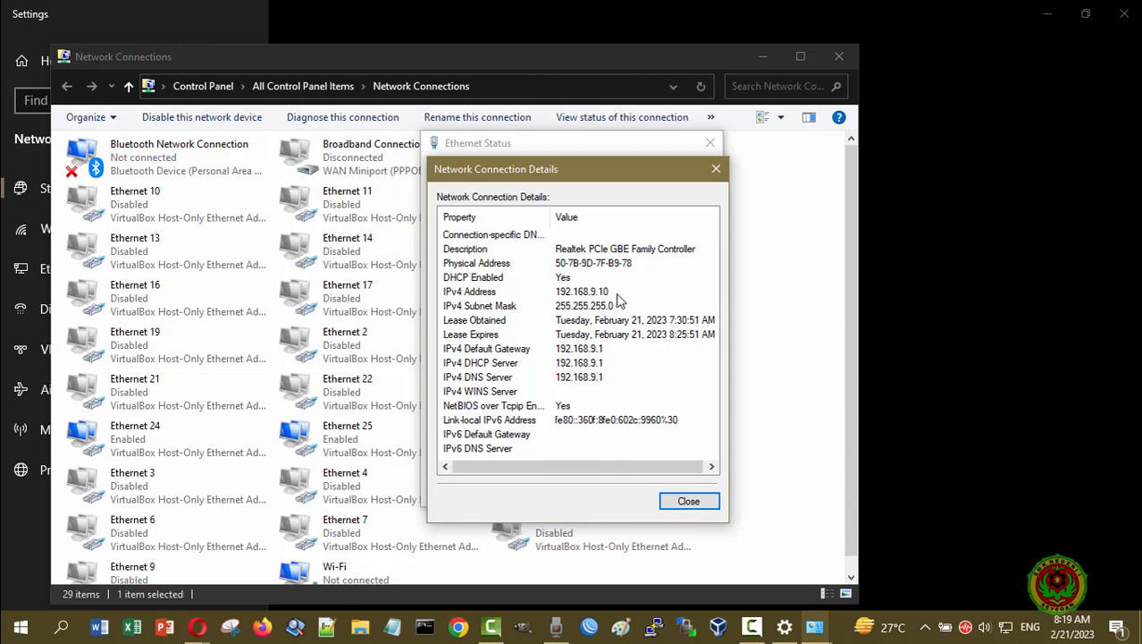
pyautogui.click(689, 501)
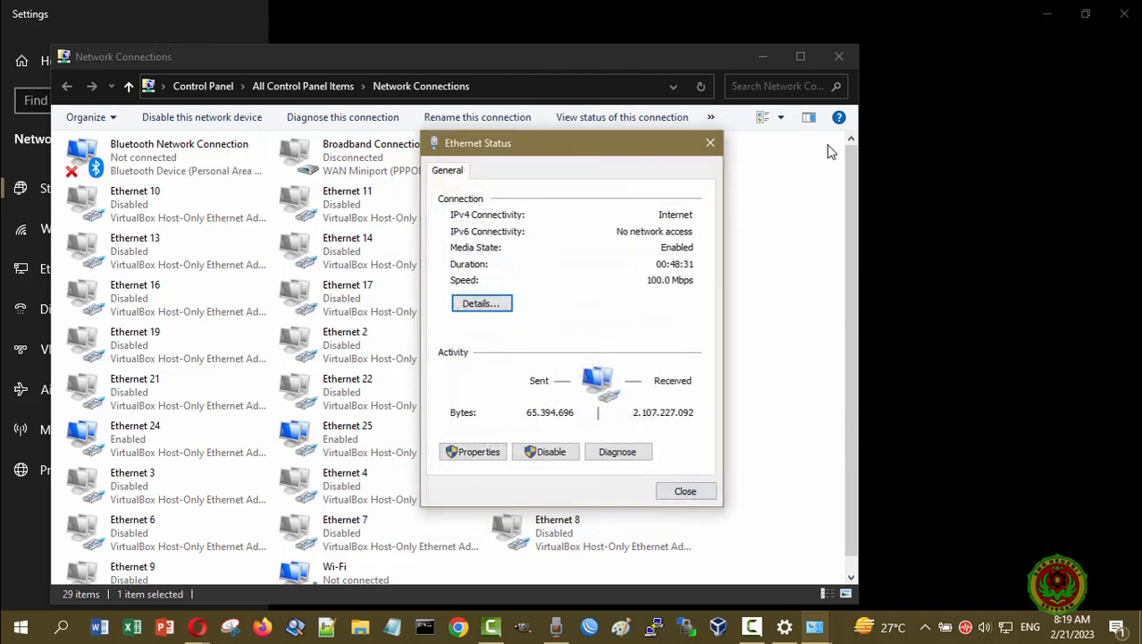
pyautogui.click(686, 491)
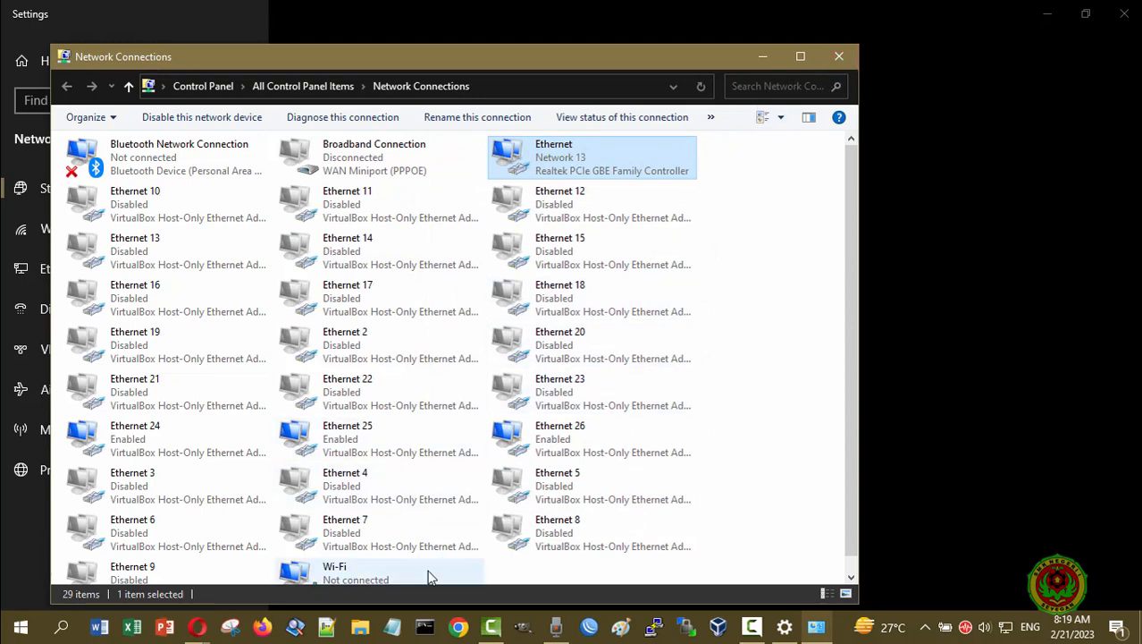
# - Open a Windows Command Prompt and ping the Debian virtual machine at 192.168.9.244
pyautogui.click(425, 628)
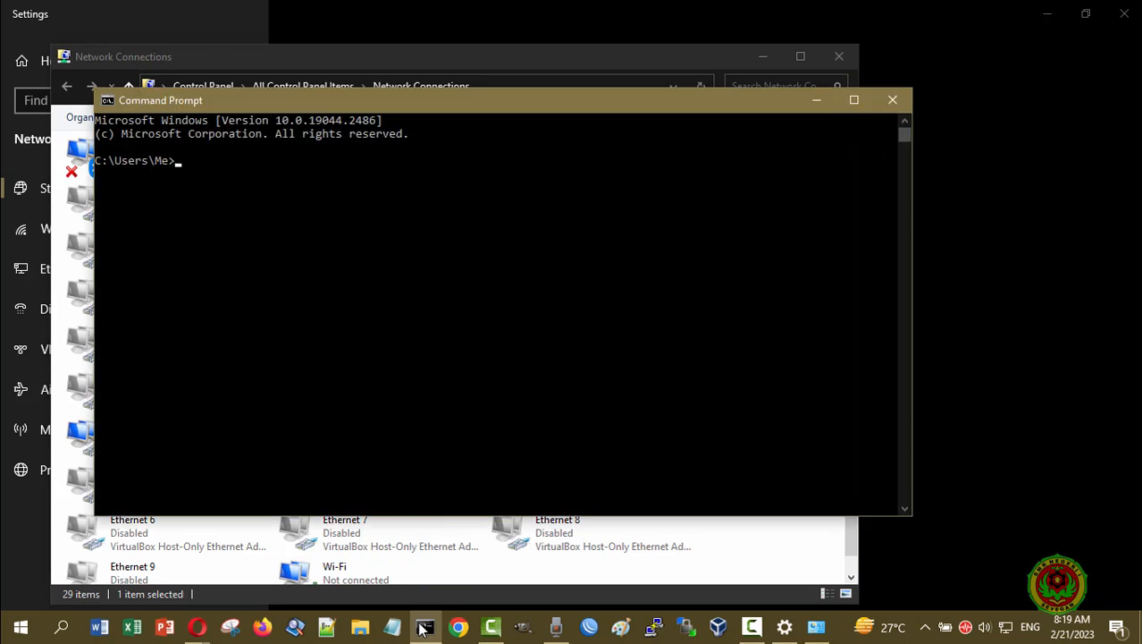
pyautogui.write('p')
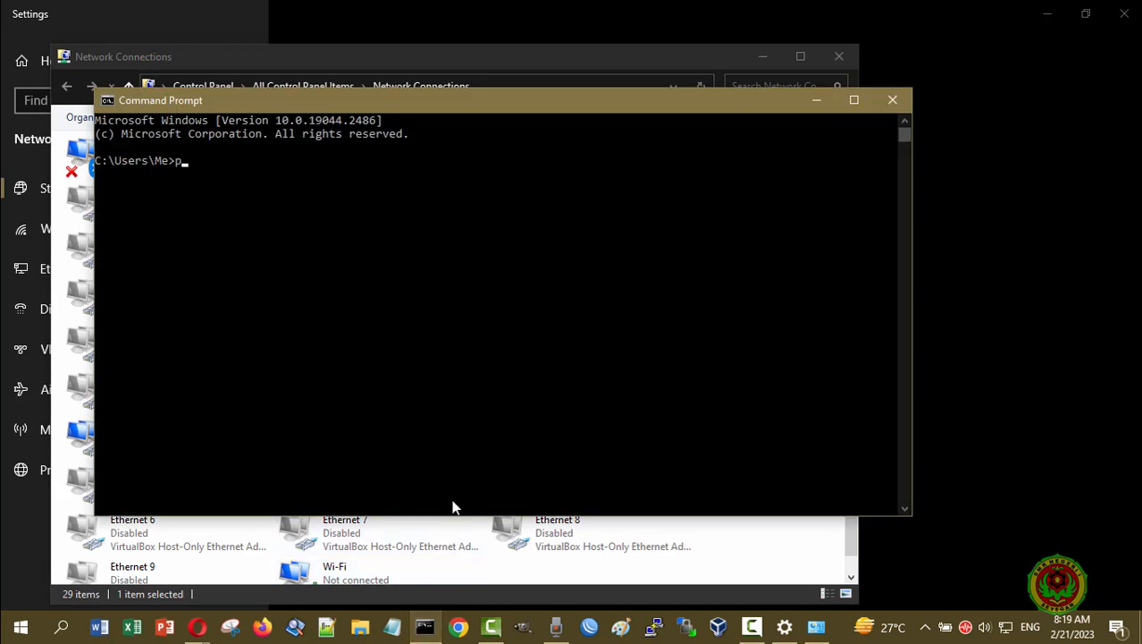
pyautogui.write('ing 192.')
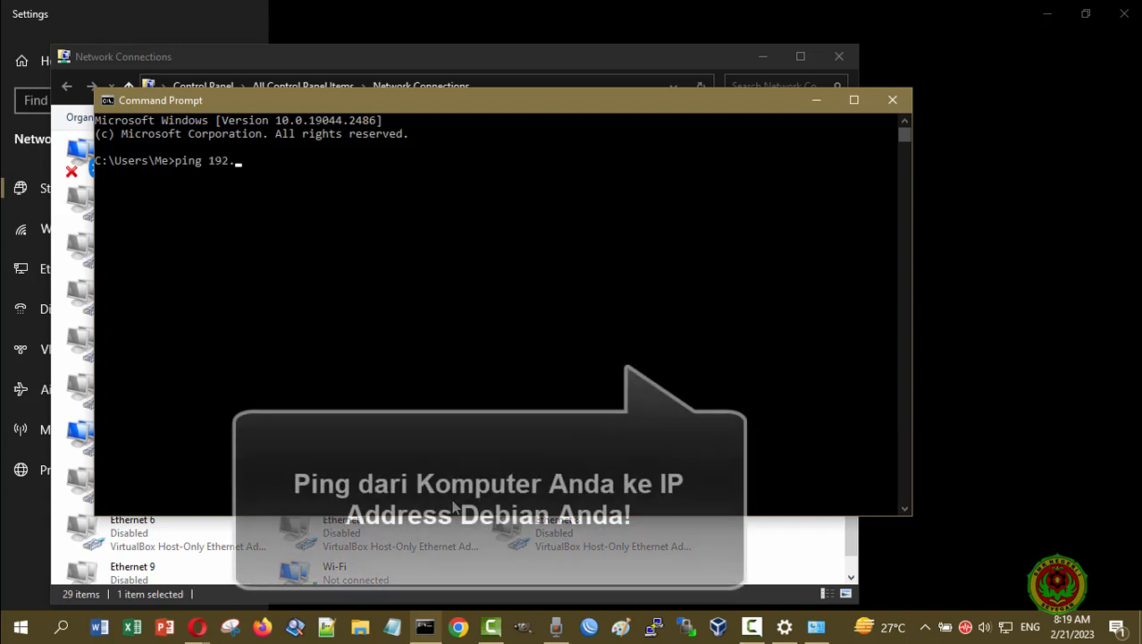
pyautogui.write('168')
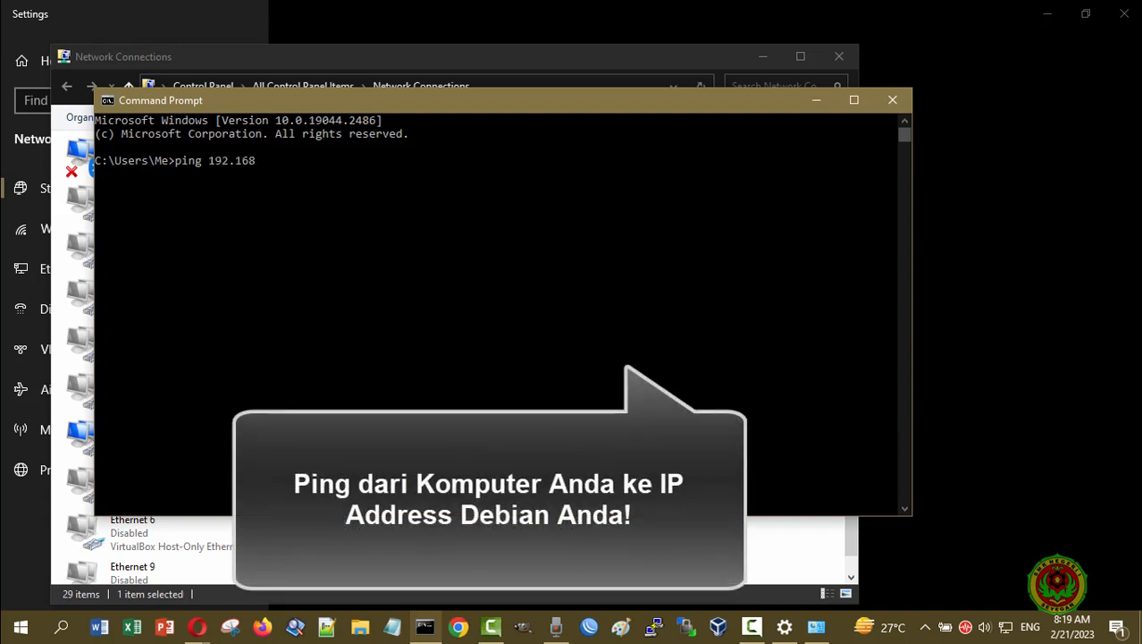
pyautogui.write('.9.244')
pyautogui.press('Return')
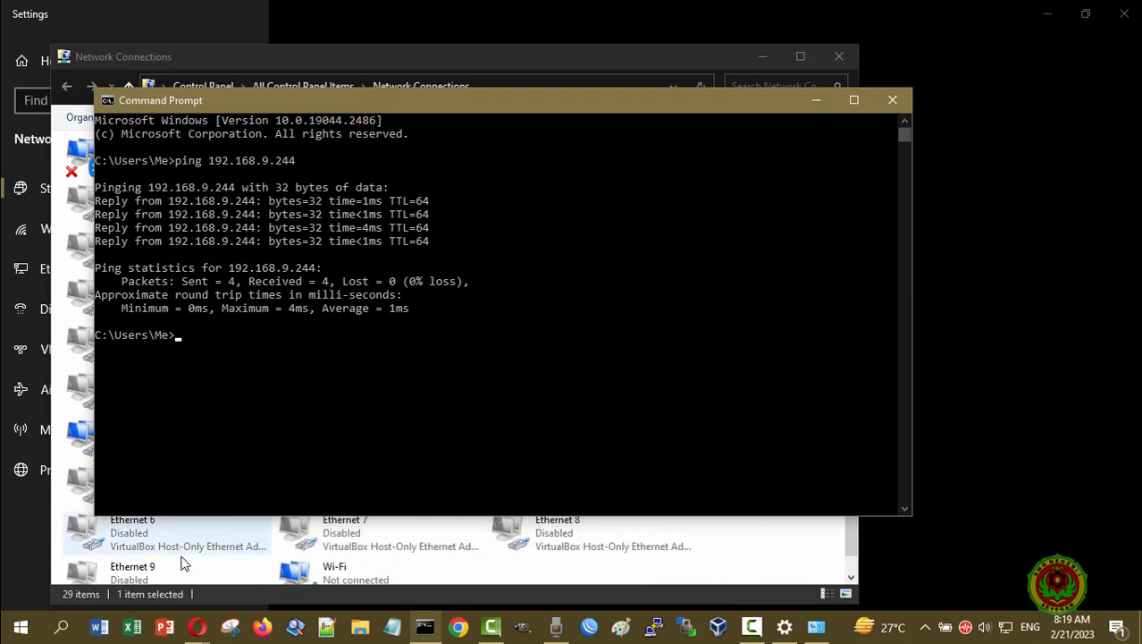
# - Switch back to the Debian10-Tutor noVNC console in Opera and display it in full screen
pyautogui.click(197, 626)
pyautogui.click(249, 568)
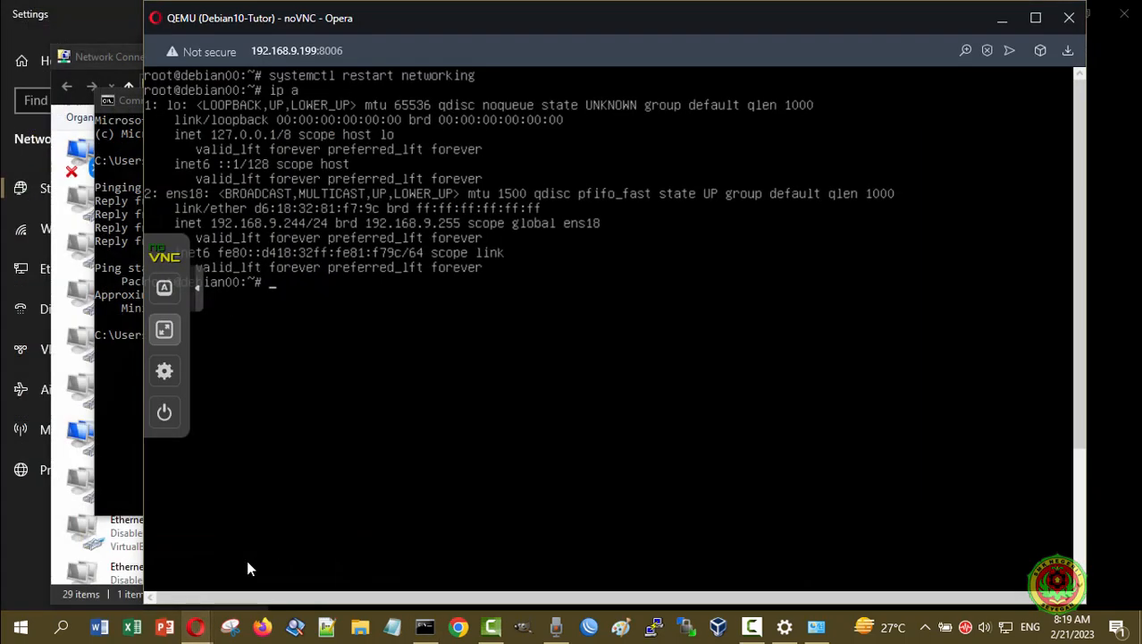
pyautogui.click(164, 329)
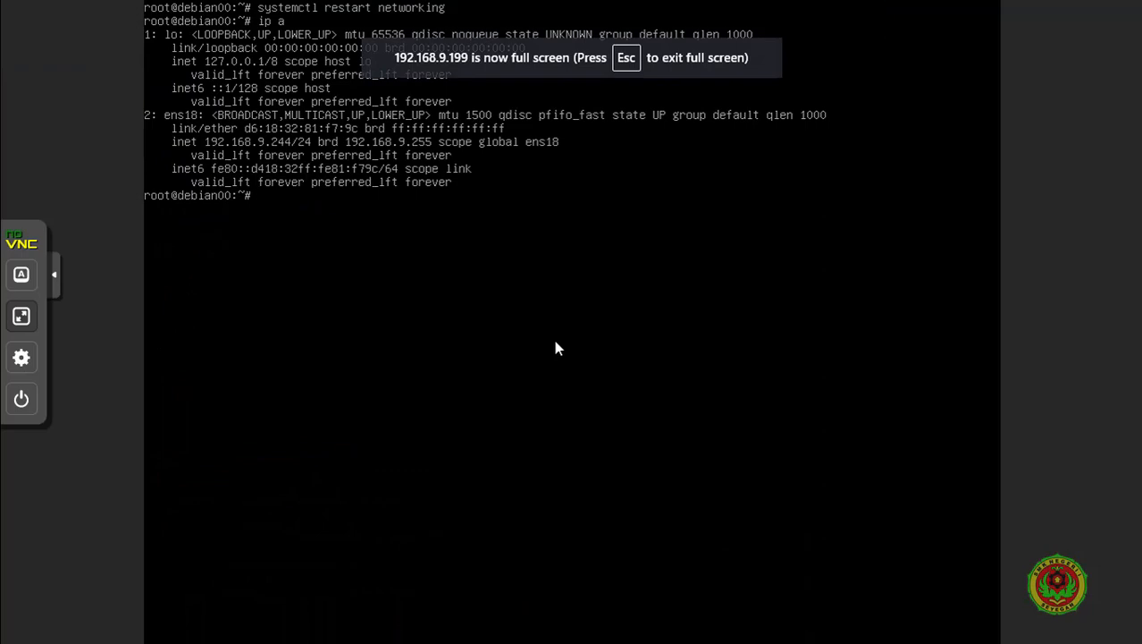
pyautogui.press('Escape')
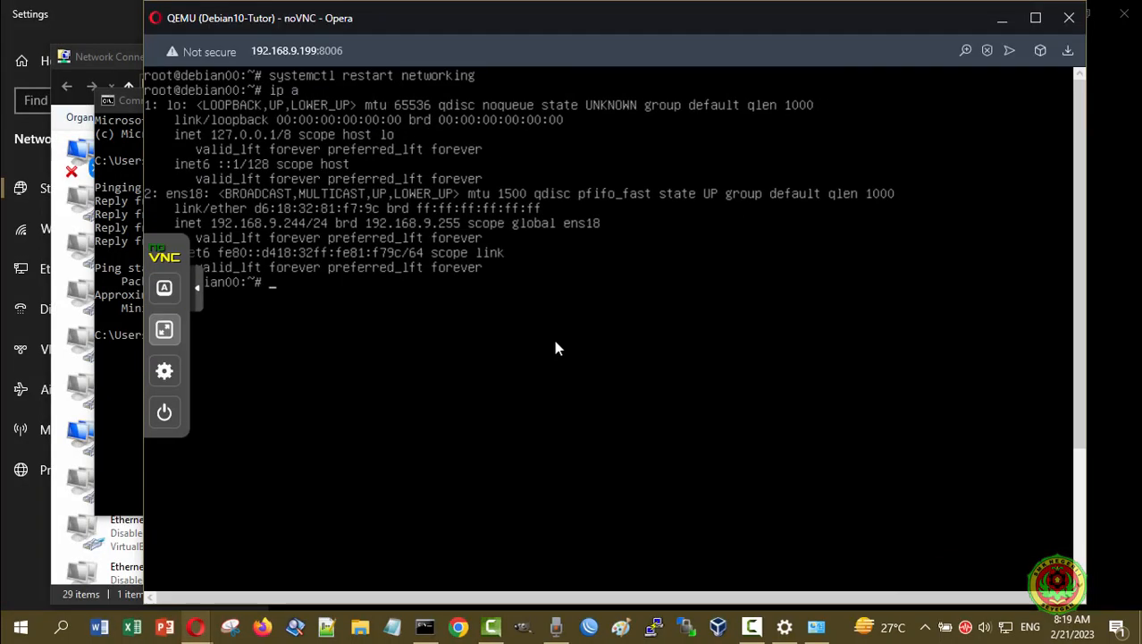
pyautogui.click(163, 329)
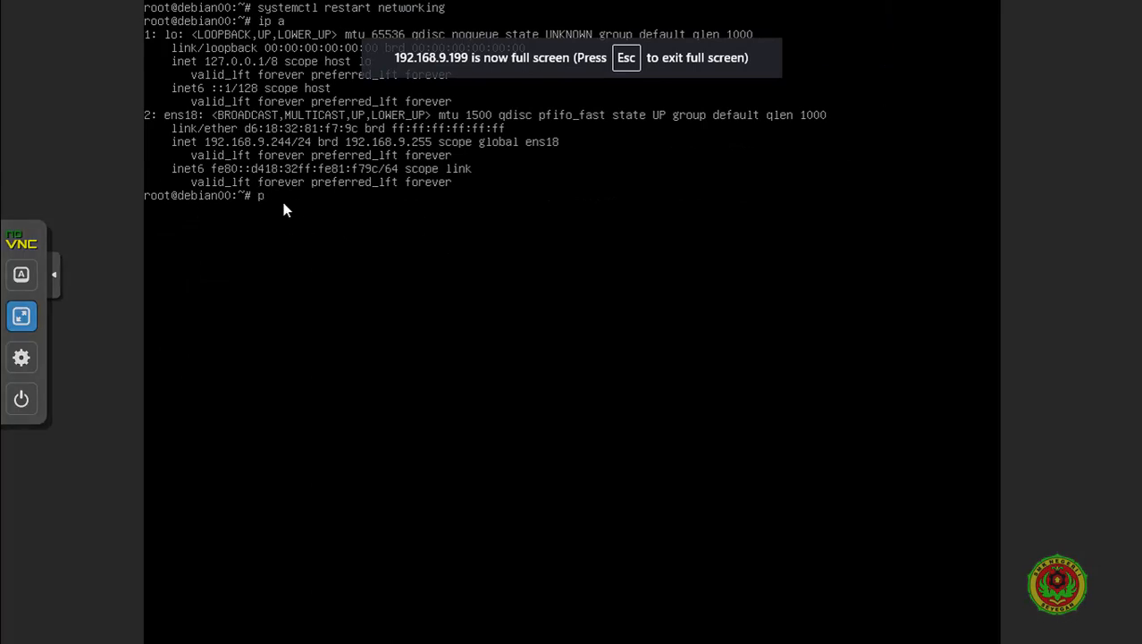
# - Ping the Windows computer at 192.168.9.10 from the Debian shell, stop the ping, and clear the terminal
pyautogui.write('ing ')
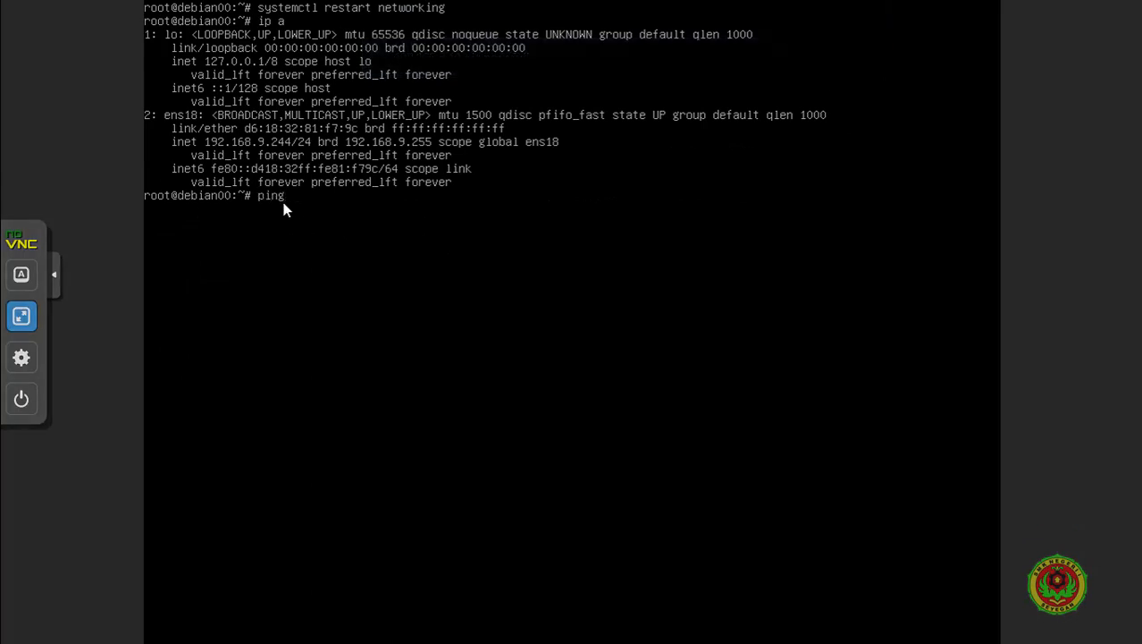
pyautogui.write('192.168')
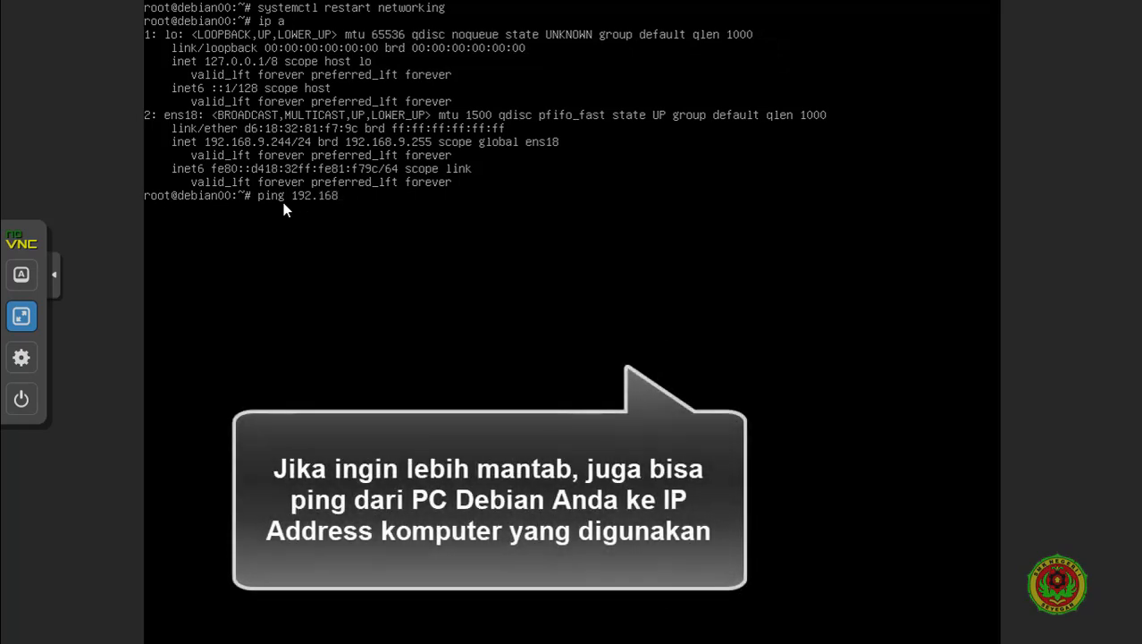
pyautogui.write('.9.10')
pyautogui.press('Return')
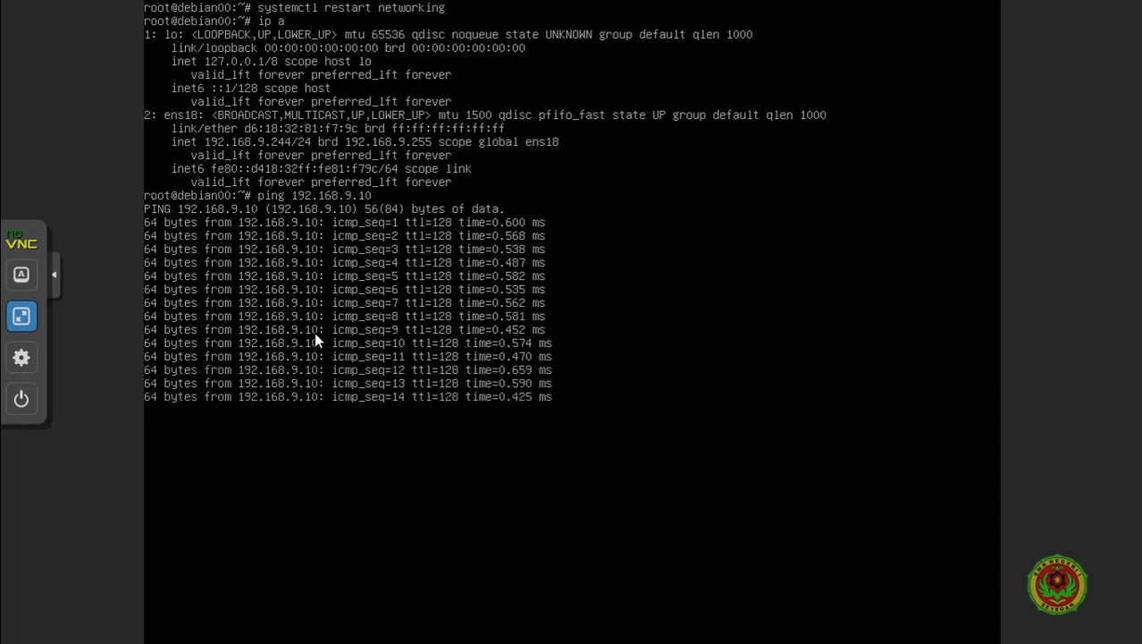
pyautogui.hotkey('ctrl', 'c')
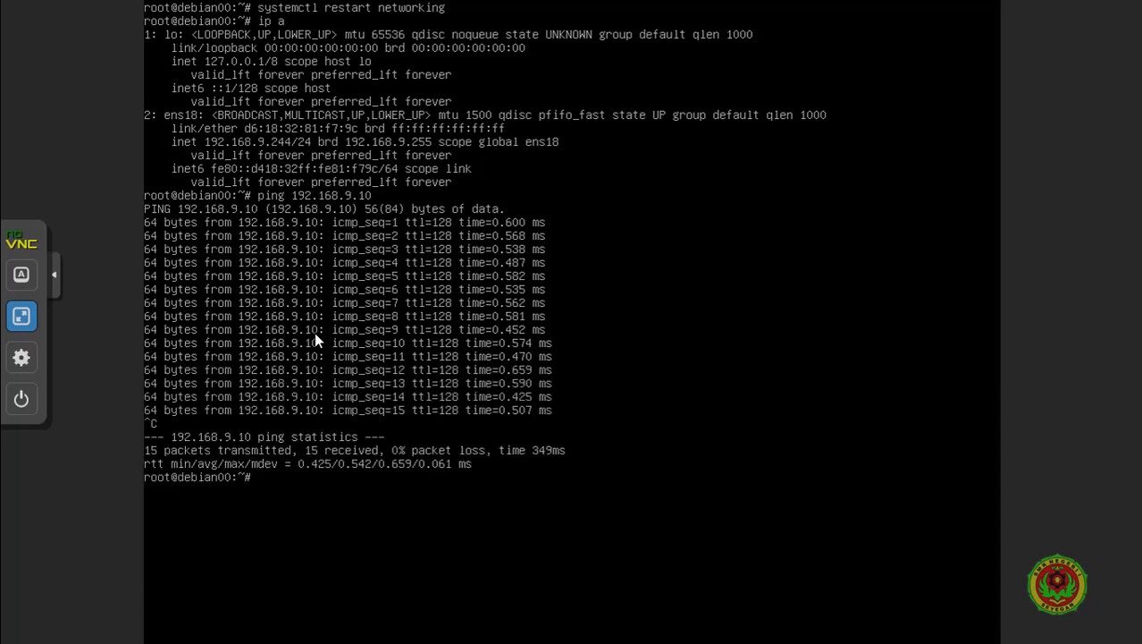
pyautogui.write('clear')
pyautogui.press('Return')
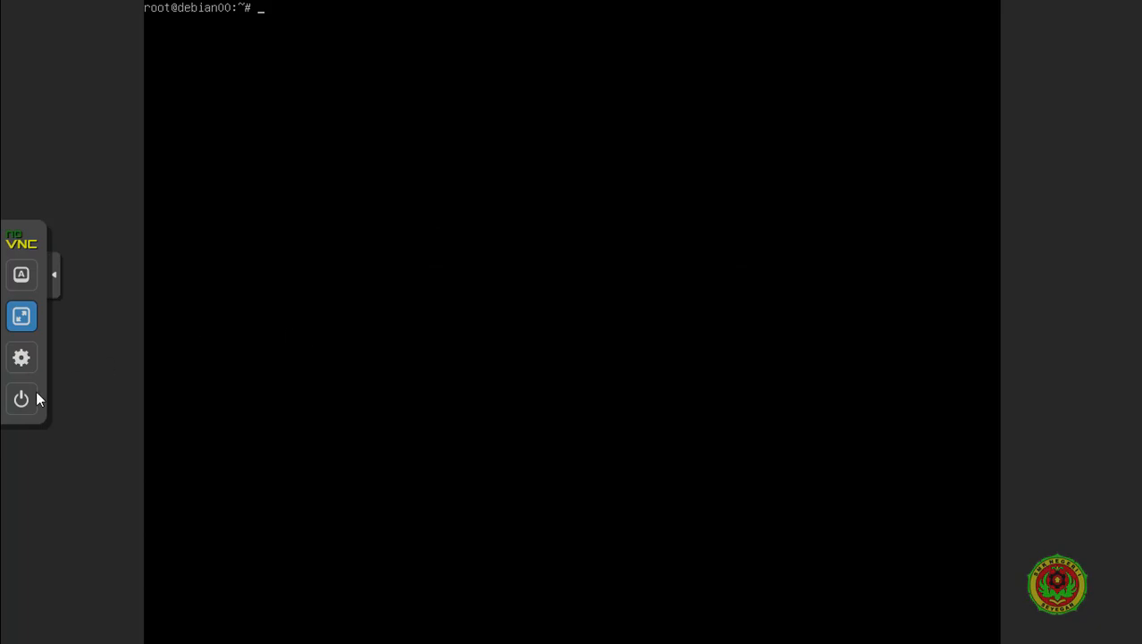
# - Close the noVNC console window and view the hardware list of VM 19999 (Debian10-Tutor) in Proxmox to check its CD/DVD drive
pyautogui.click(27, 320)
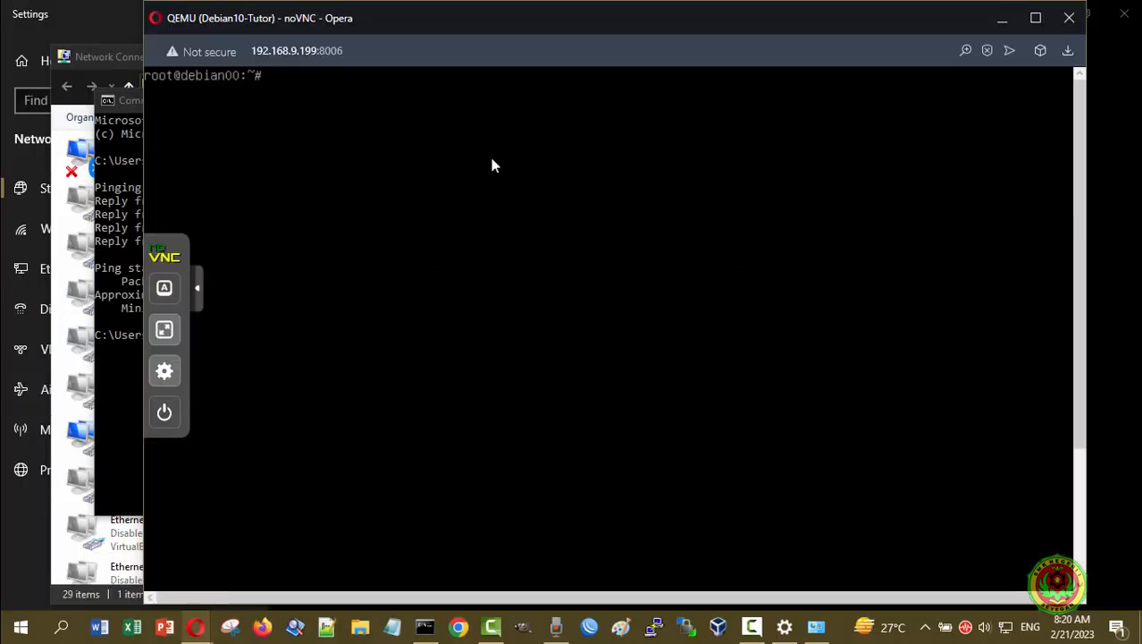
pyautogui.click(1061, 30)
pyautogui.click(196, 625)
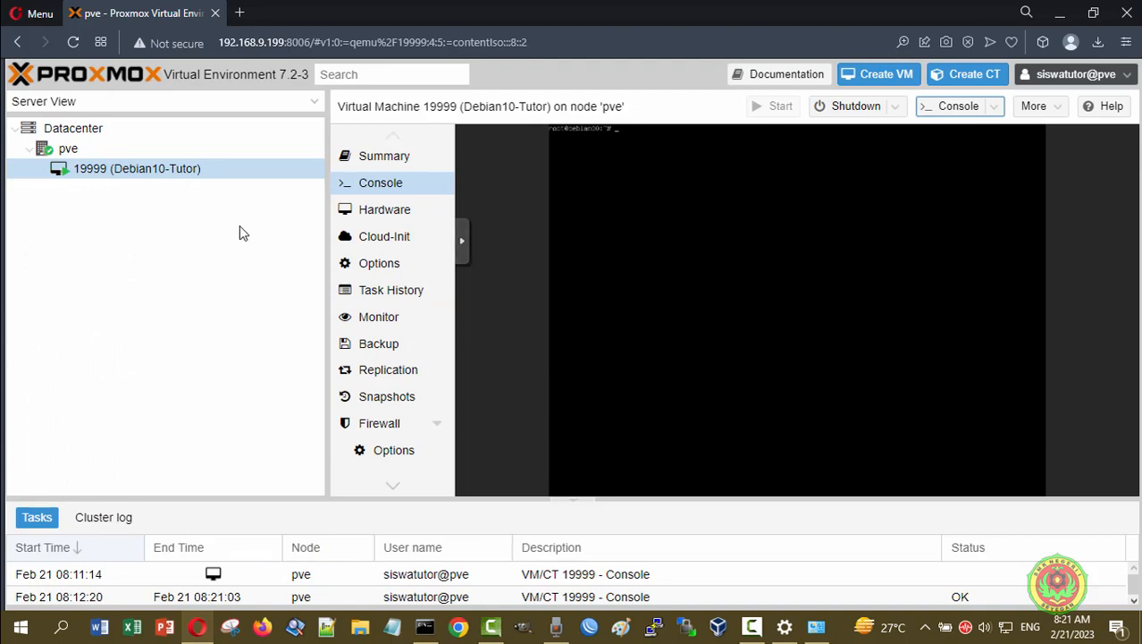
pyautogui.click(385, 214)
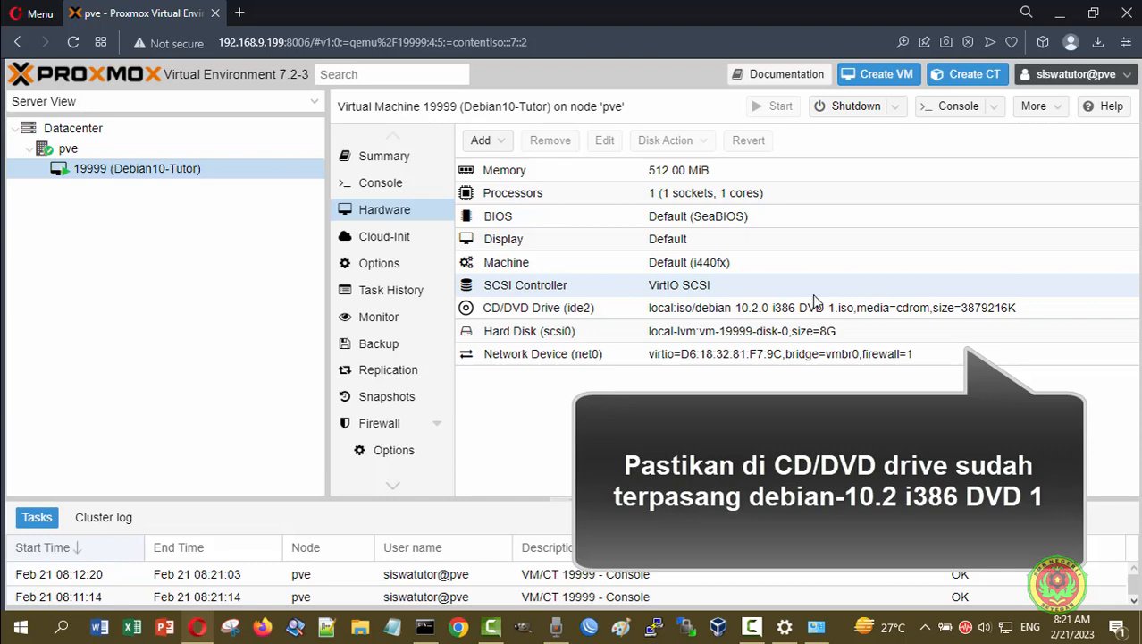
# - Reopen the virtual machine's noVNC console and display it in full screen
pyautogui.click(989, 107)
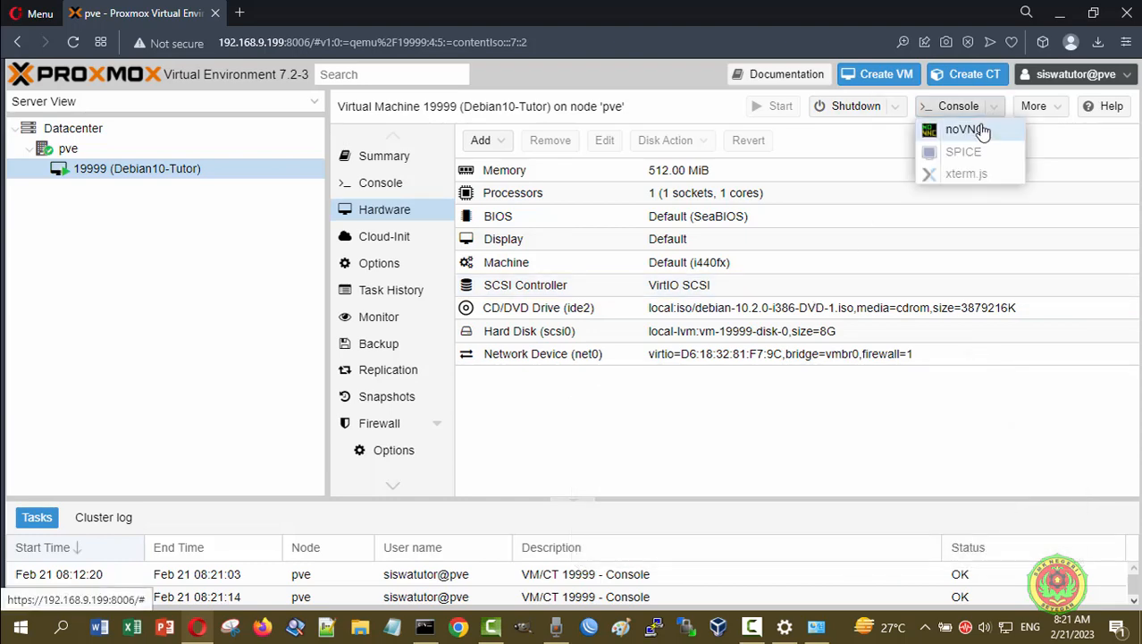
pyautogui.click(965, 130)
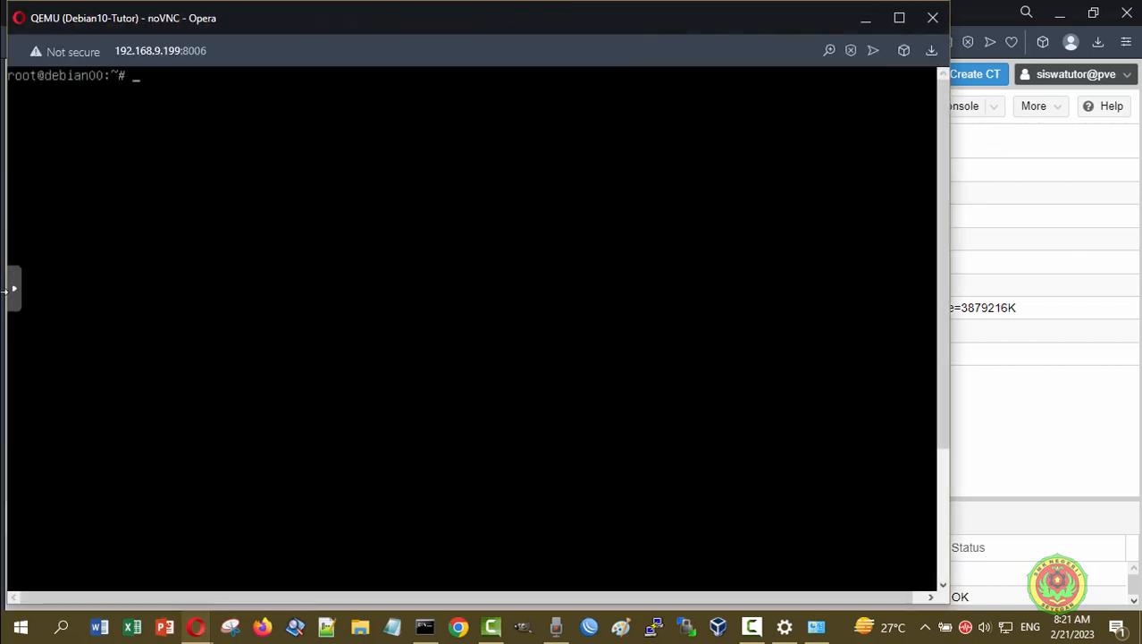
pyautogui.click(15, 302)
pyautogui.click(26, 331)
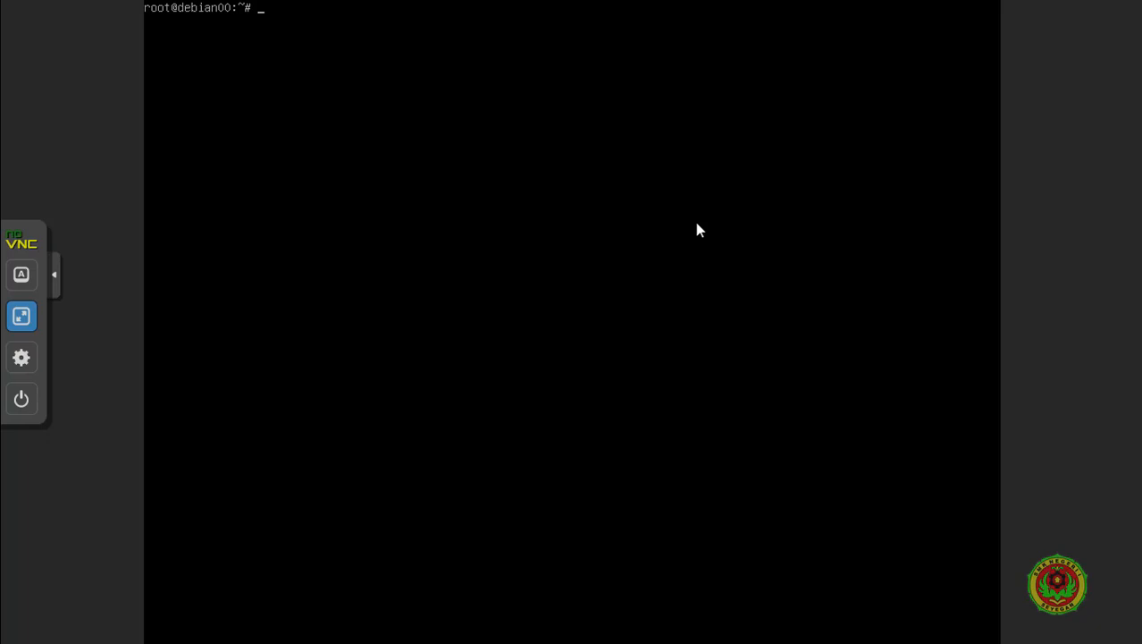
# - Install the SSH server with "apt-get install ssh", accept the installation with y, and clear the terminal
pyautogui.write('apt')
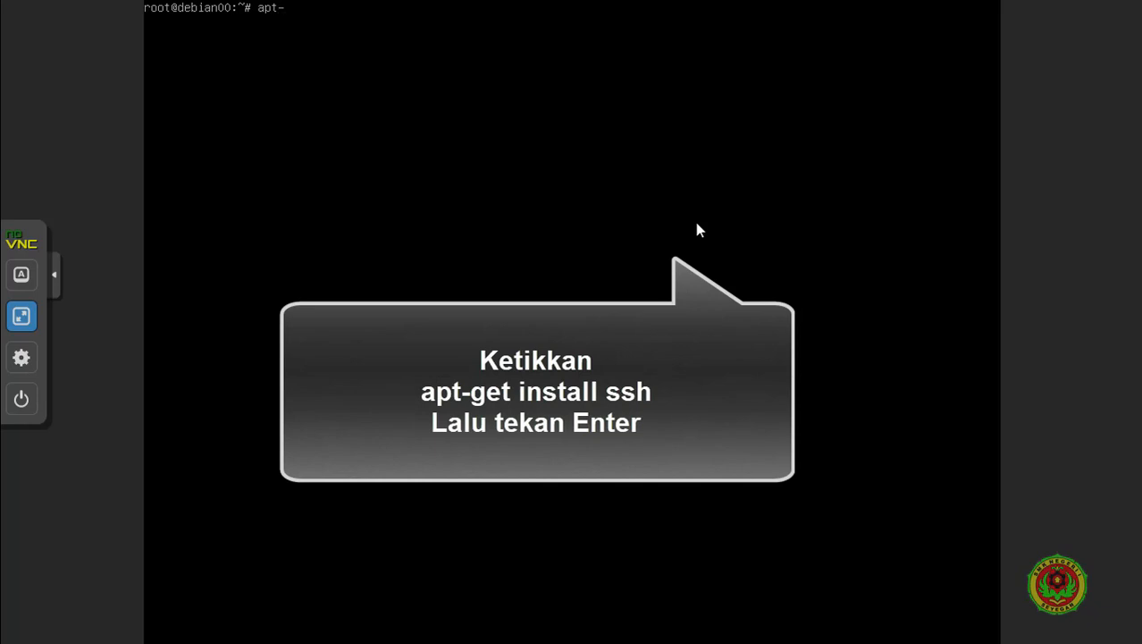
pyautogui.write('-get install ssh')
pyautogui.press('Return')
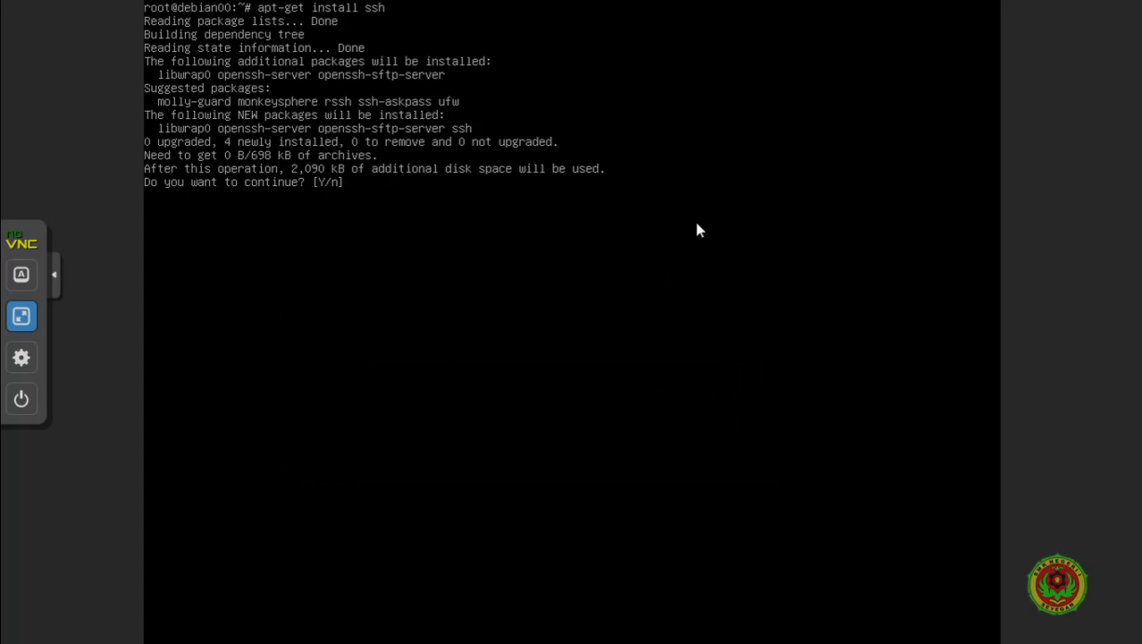
pyautogui.write('y')
pyautogui.press('Return')
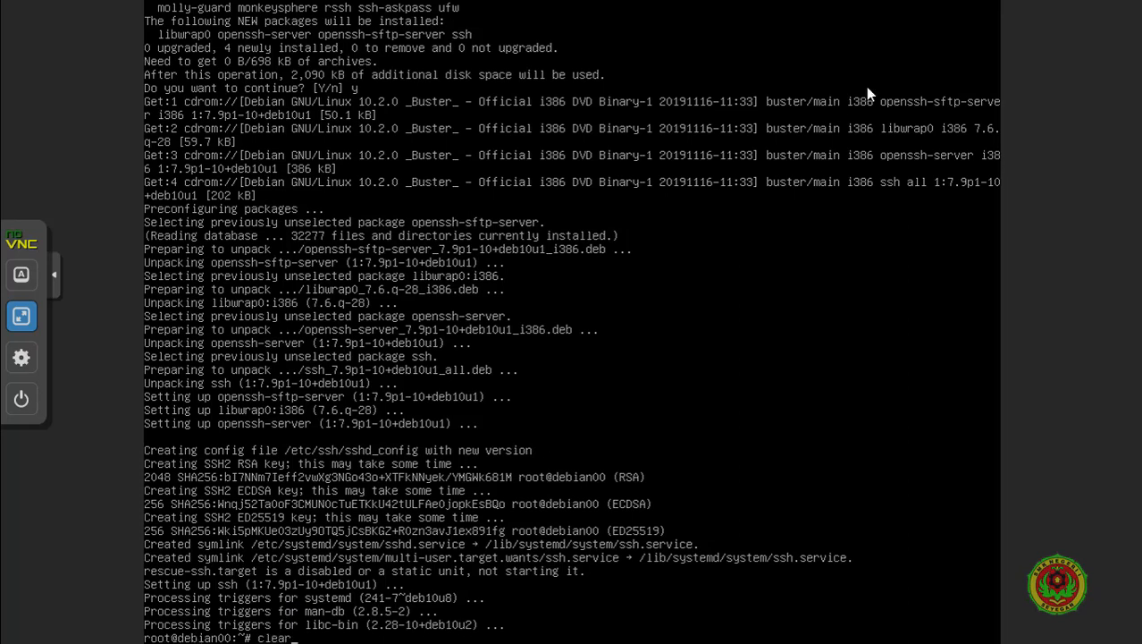
pyautogui.press('Return')
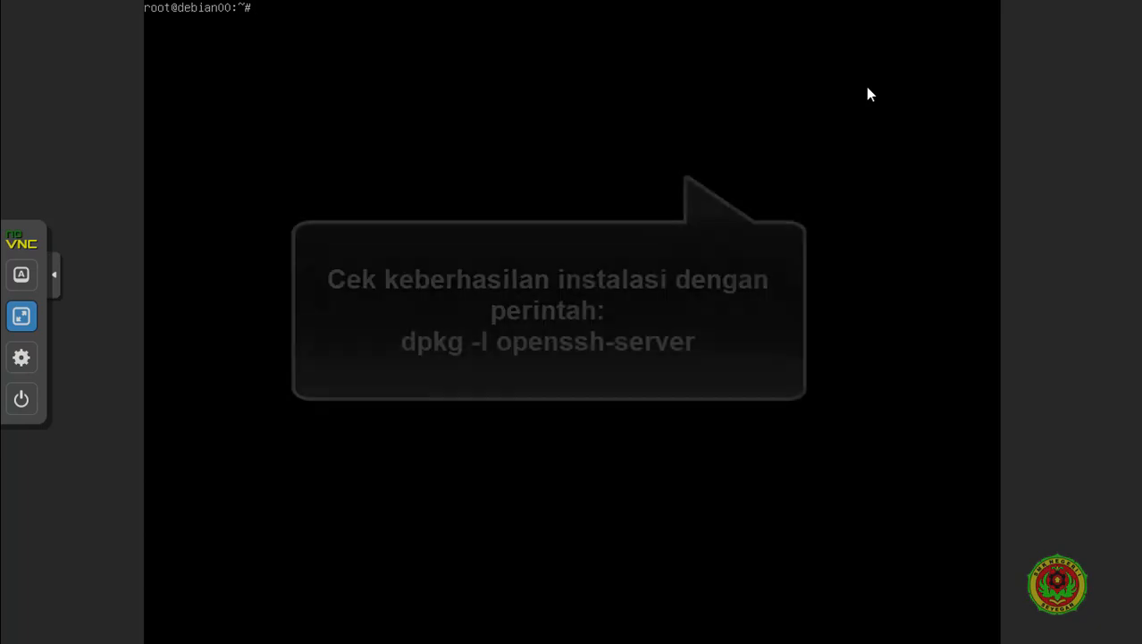
# - Check the package installation with "dpkg -l openssh-server" and clear the terminal
pyautogui.write('dpkg')
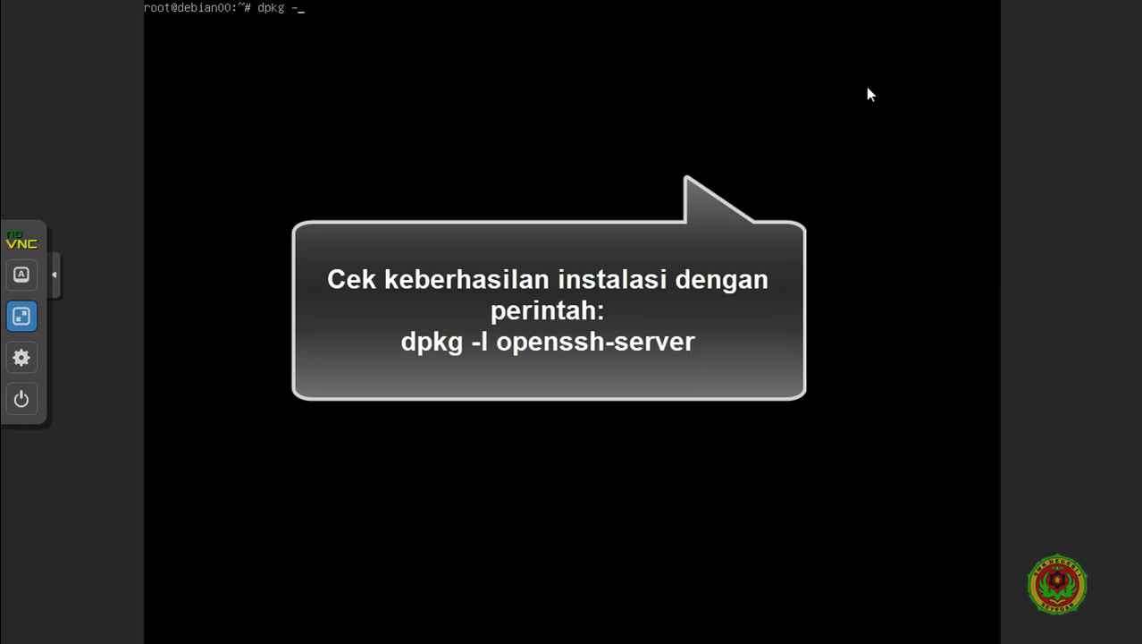
pyautogui.write('-l openssh-server')
pyautogui.press('Return')
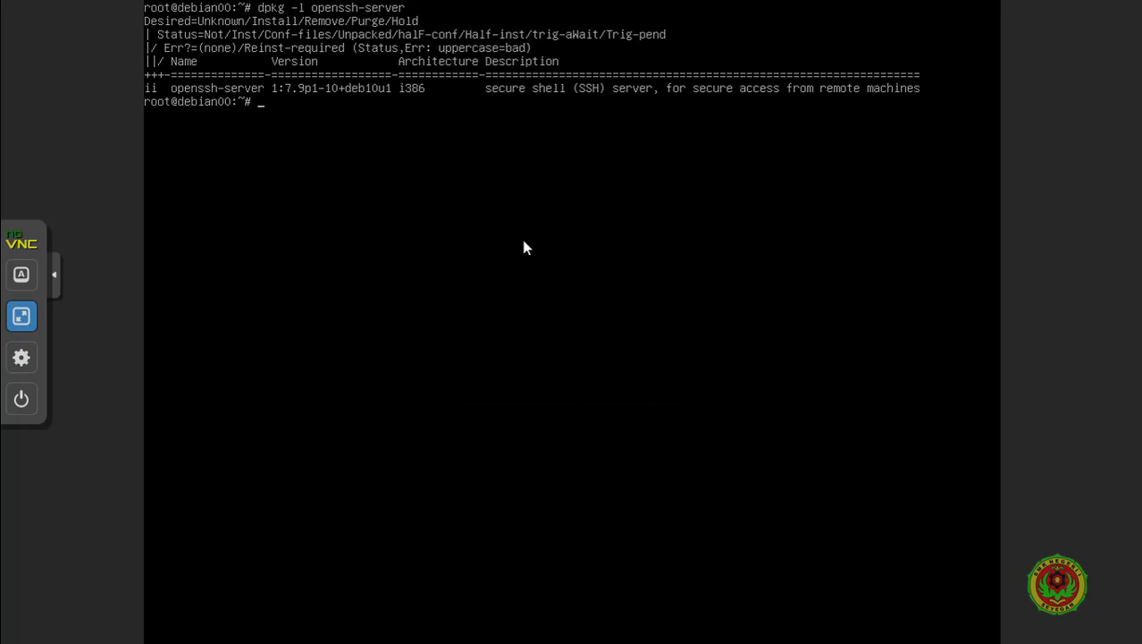
pyautogui.write('clear')
pyautogui.press('Return')
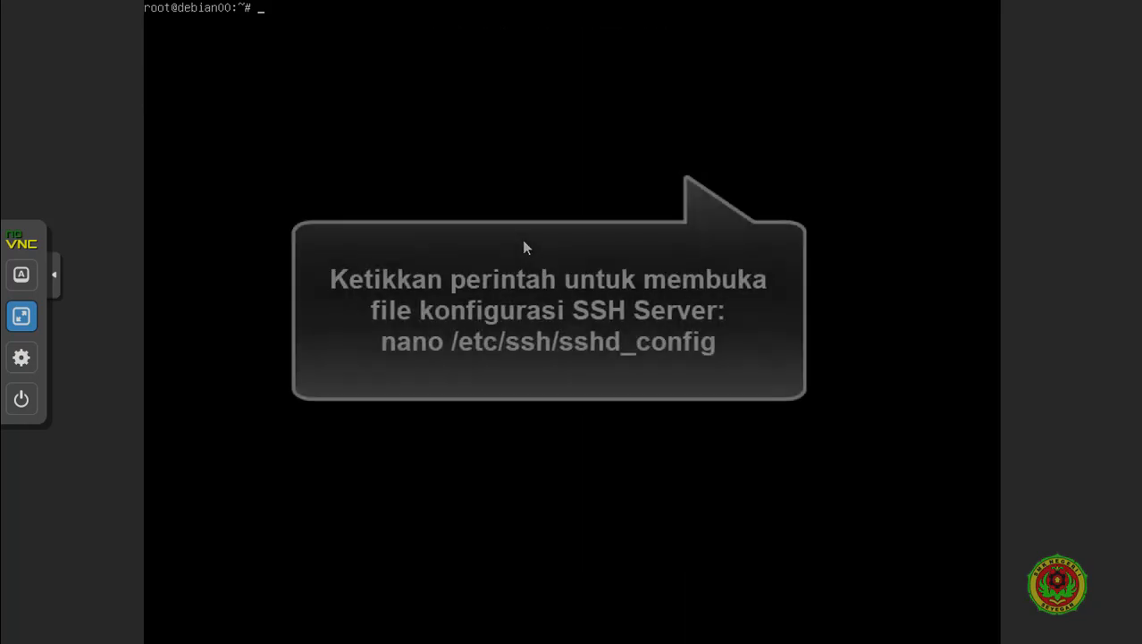
# - Open the SSH server configuration file with "nano /etc/ssh/sshd_config"
pyautogui.write('nano')
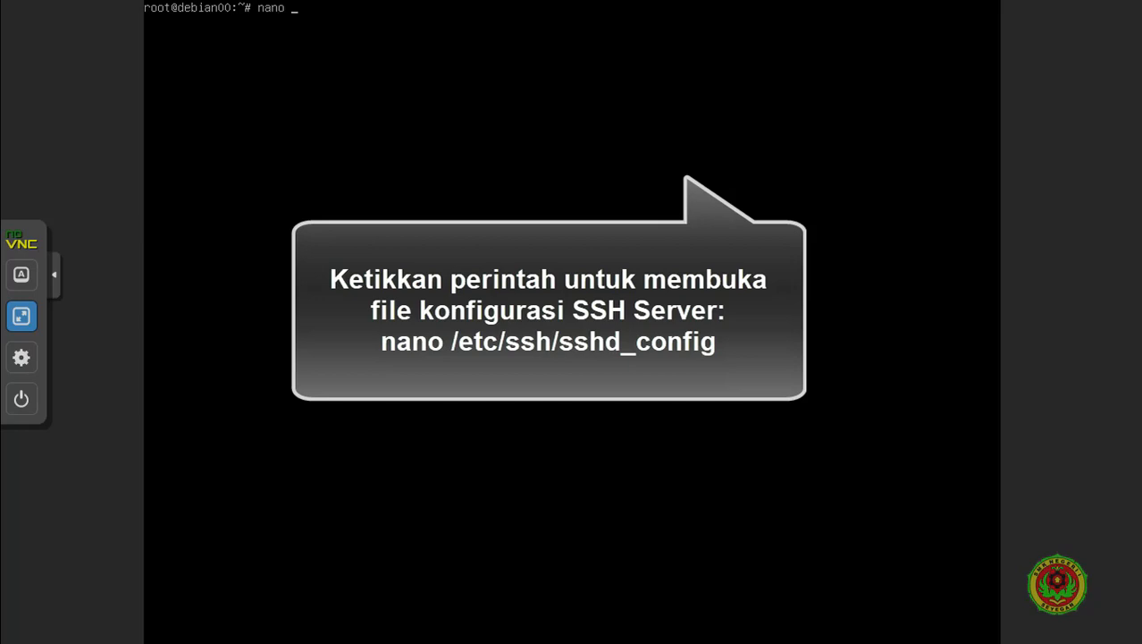
pyautogui.write(' /etc/ssh/sshd_config')
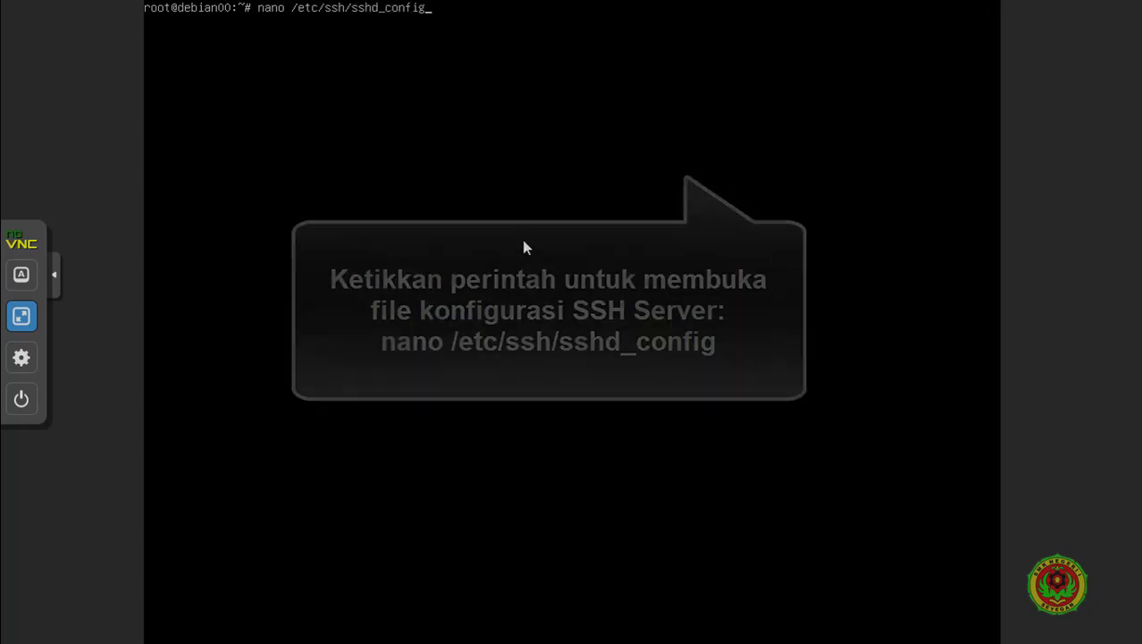
pyautogui.press('Return')
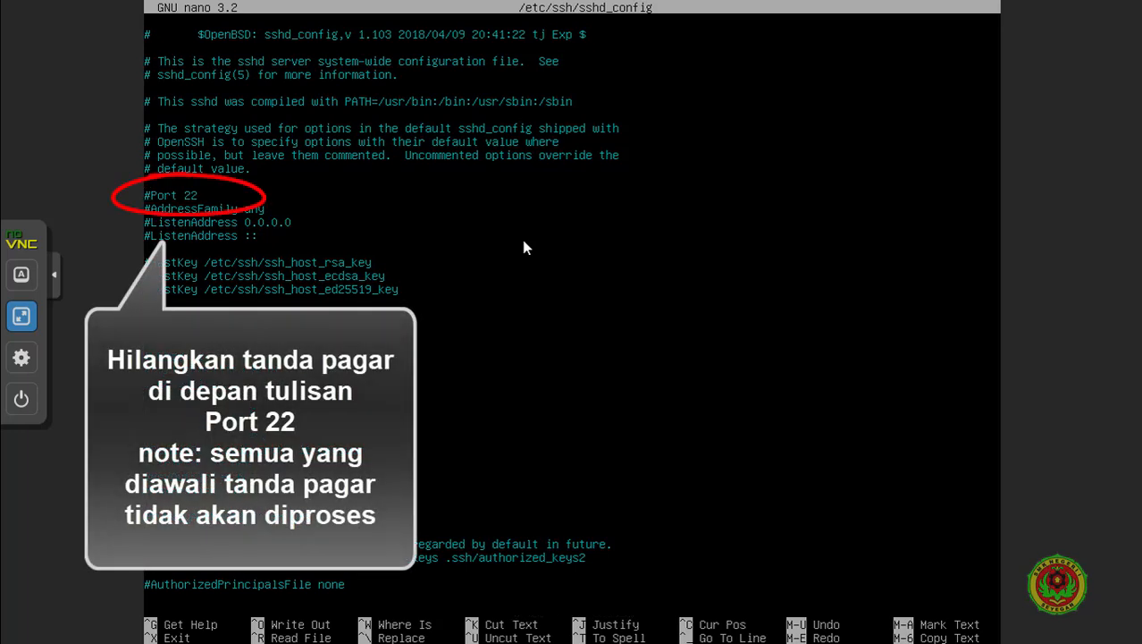
# - Uncomment the Port 22 and PermitRootLogin lines in sshd_config and set PermitRootLogin to yes
pyautogui.press('Delete')
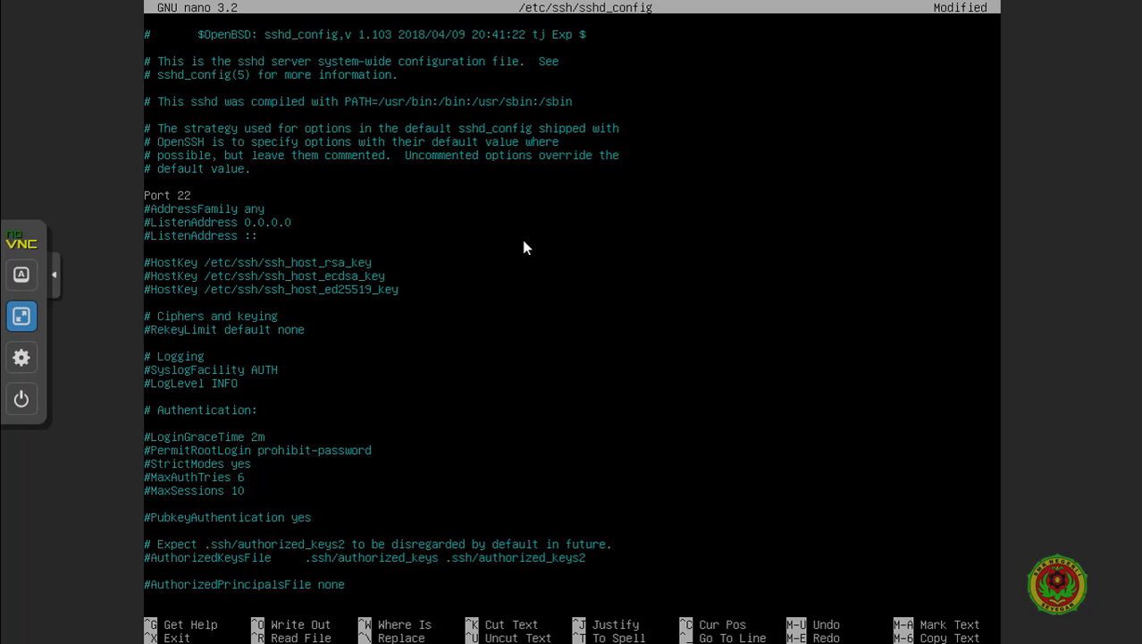
pyautogui.press('Delete')
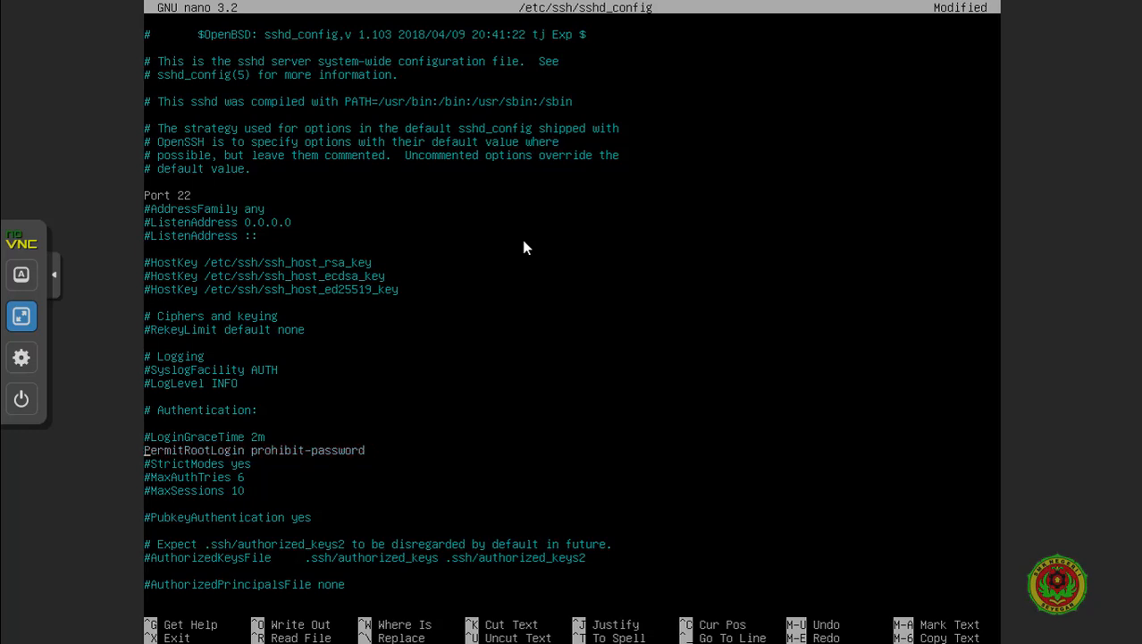
pyautogui.press('Right')
pyautogui.press('Right')
pyautogui.press('Right')
pyautogui.press('Right')
pyautogui.press('Right')
pyautogui.press('Right')
pyautogui.press('Right')
pyautogui.press('Right')
pyautogui.press('Right')
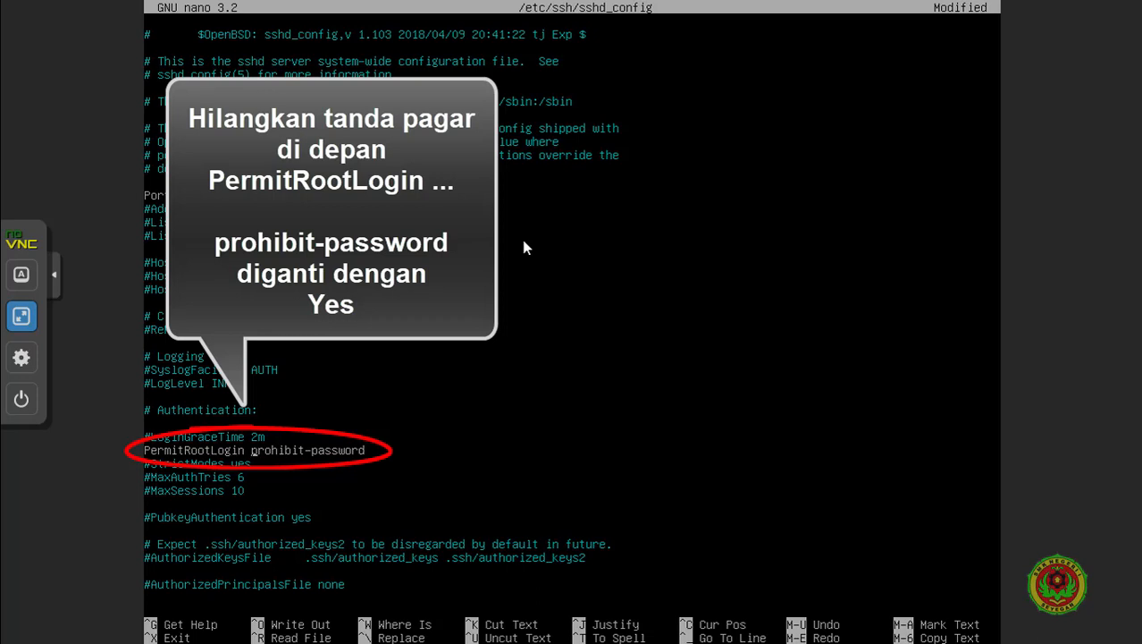
pyautogui.press('Delete')
pyautogui.press('Delete')
pyautogui.press('Delete')
pyautogui.press('Delete')
pyautogui.press('Delete')
pyautogui.press('Delete')
pyautogui.press('Delete')
pyautogui.press('Delete')
pyautogui.press('Delete')
pyautogui.press('Delete')
pyautogui.press('Delete')
pyautogui.press('Delete')
pyautogui.press('Delete')
pyautogui.press('Delete')
pyautogui.press('Delete')
pyautogui.press('Delete')
pyautogui.press('Delete')
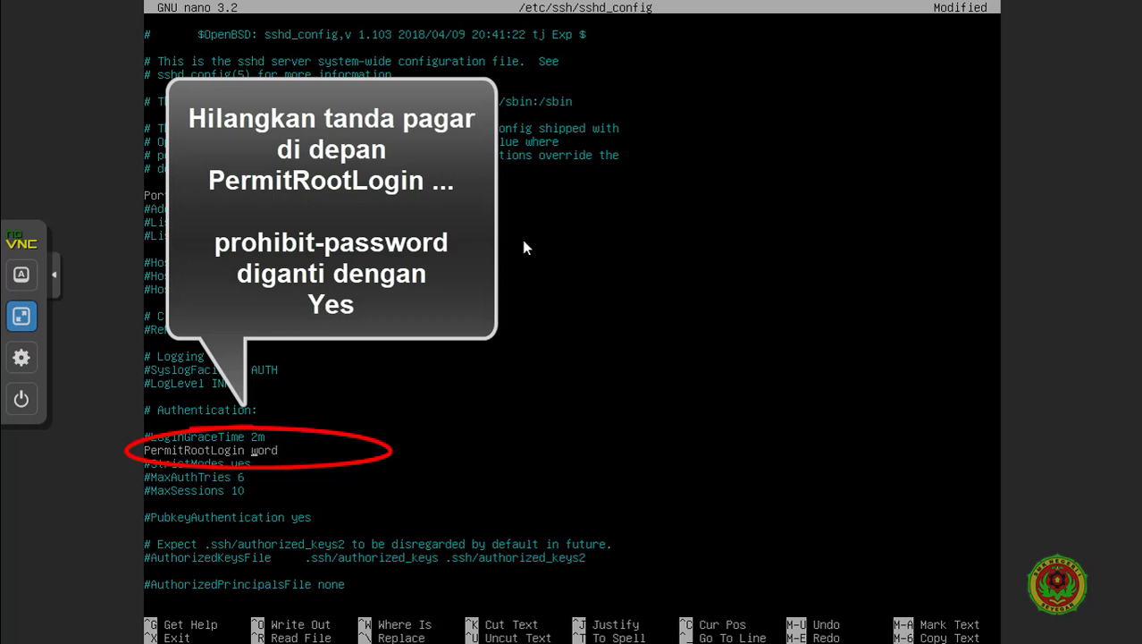
pyautogui.write('yes')
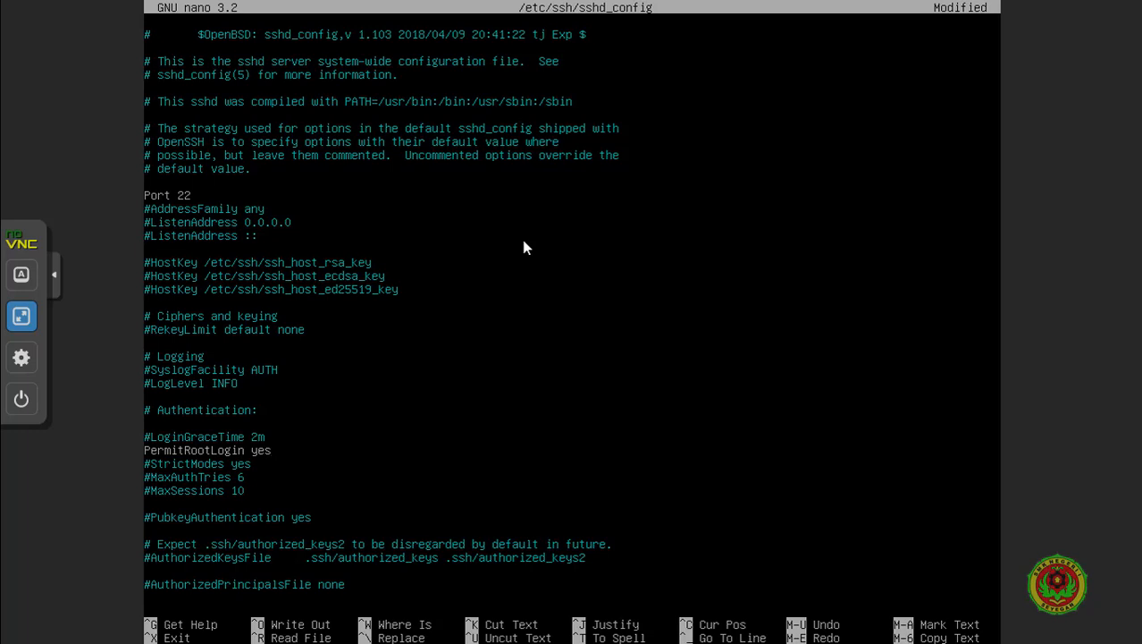
# - Review the authentication settings further down the file and the edited PermitRootLogin line
pyautogui.press('Down')
pyautogui.press('Down')
pyautogui.press('Down')
pyautogui.press('Down')
pyautogui.press('Down')
pyautogui.press('Down')
pyautogui.press('Down')
pyautogui.press('Down')
pyautogui.press('Down')
pyautogui.press('Down')
pyautogui.press('Down')
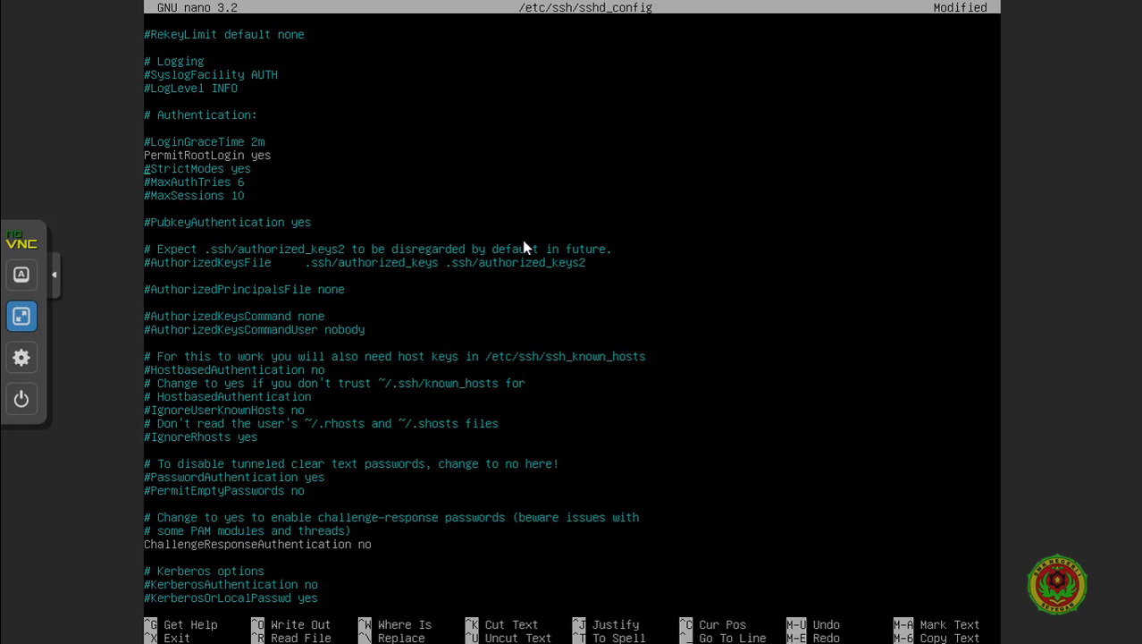
pyautogui.press('Up')
pyautogui.press('Up')
pyautogui.press('Up')
pyautogui.press('Up')
pyautogui.press('Up')
pyautogui.press('Up')
pyautogui.press('Up')
pyautogui.press('Up')
pyautogui.press('Up')
pyautogui.press('Up')
pyautogui.press('Up')
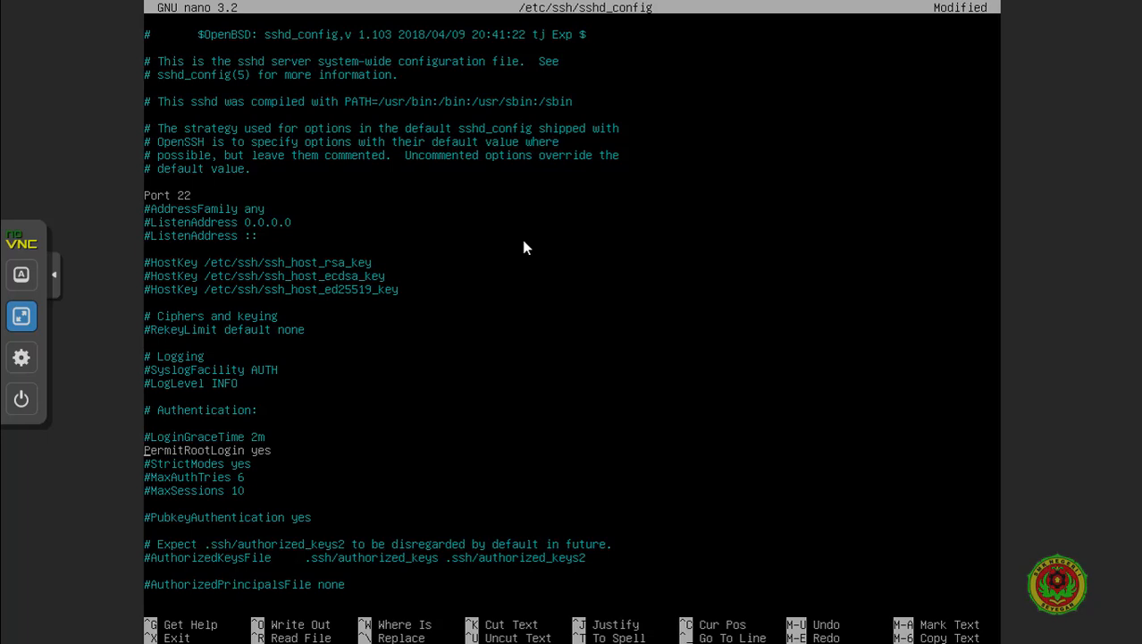
pyautogui.press('Right')
pyautogui.press('Right')
pyautogui.press('Right')
pyautogui.press('Right')
pyautogui.press('Right')
pyautogui.press('Right')
pyautogui.press('Right')
pyautogui.press('Right')
pyautogui.press('Right')
pyautogui.press('Right')
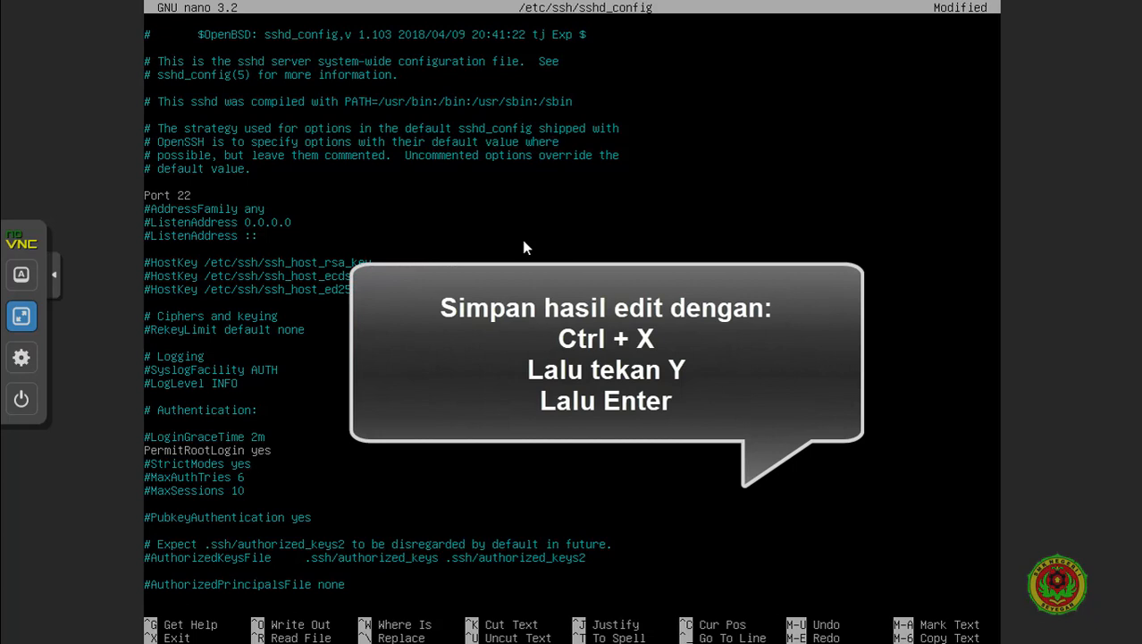
# - Save the changes to /etc/ssh/sshd_config, exit nano and clear the terminal
pyautogui.hotkey('ctrl', 'x')
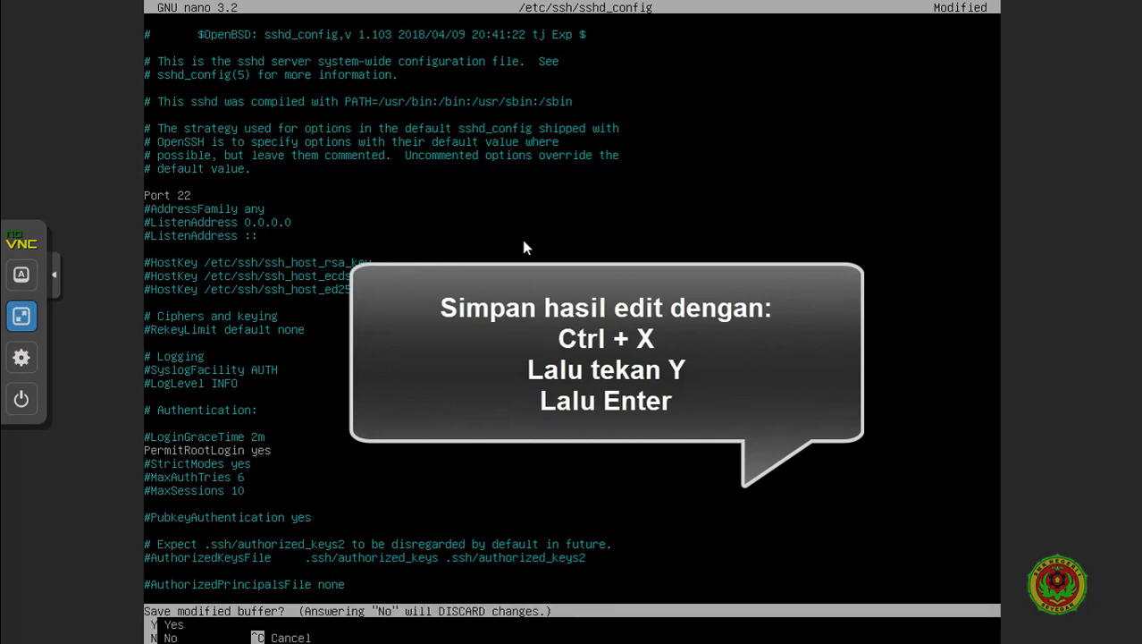
pyautogui.press('y')
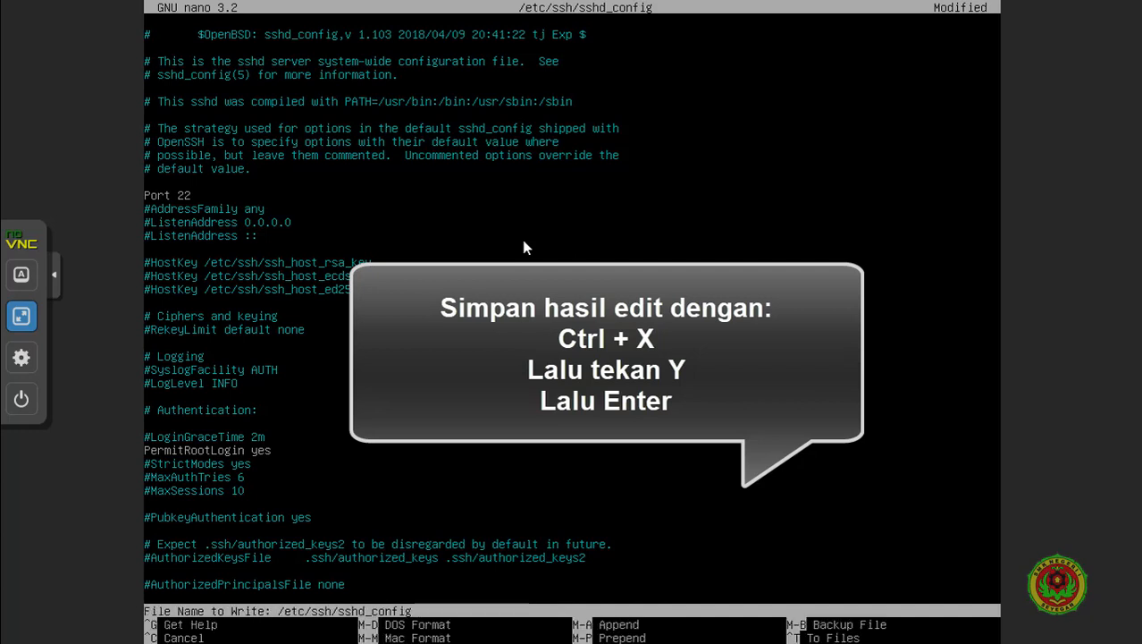
pyautogui.press('Return')
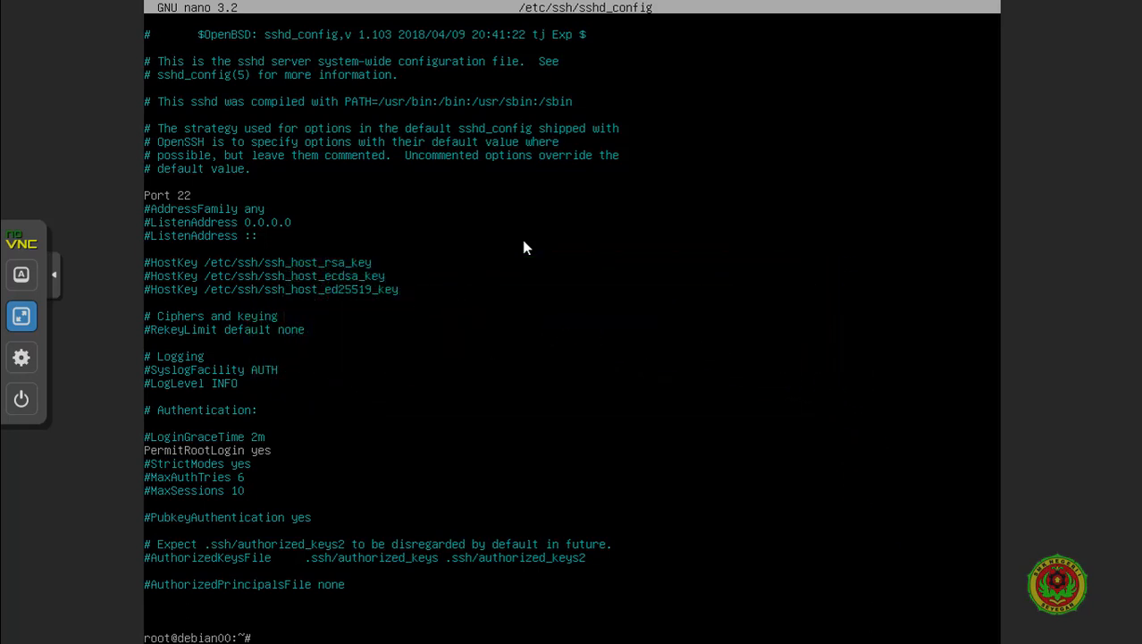
pyautogui.write('clear')
pyautogui.press('Return')
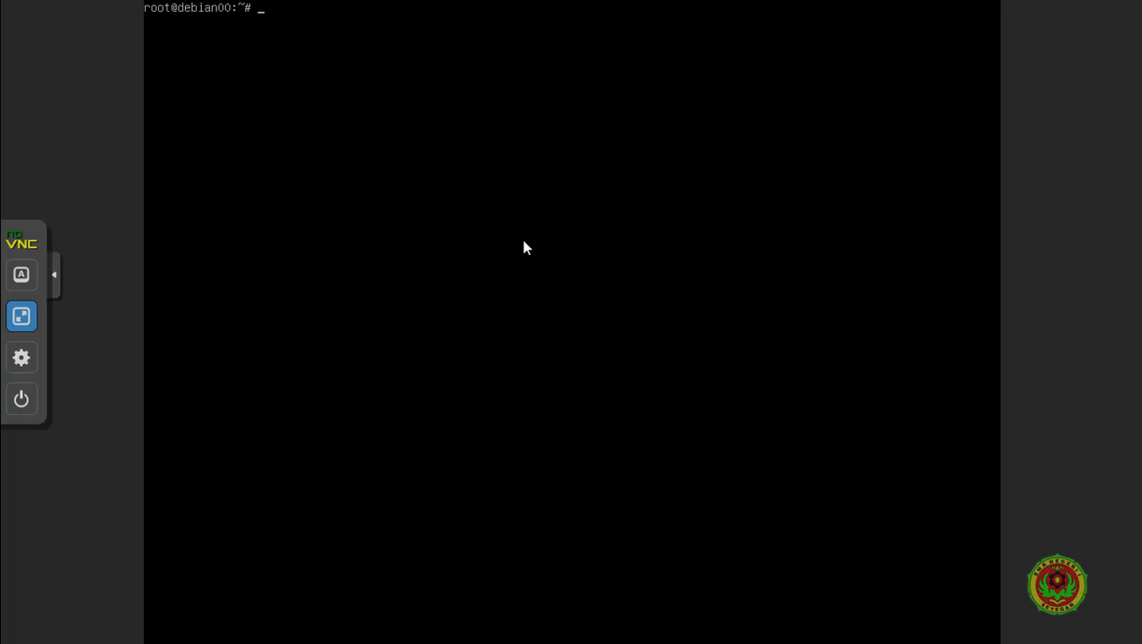
# - Restart the SSH service with "systemctl restart ssh"
pyautogui.write('system')
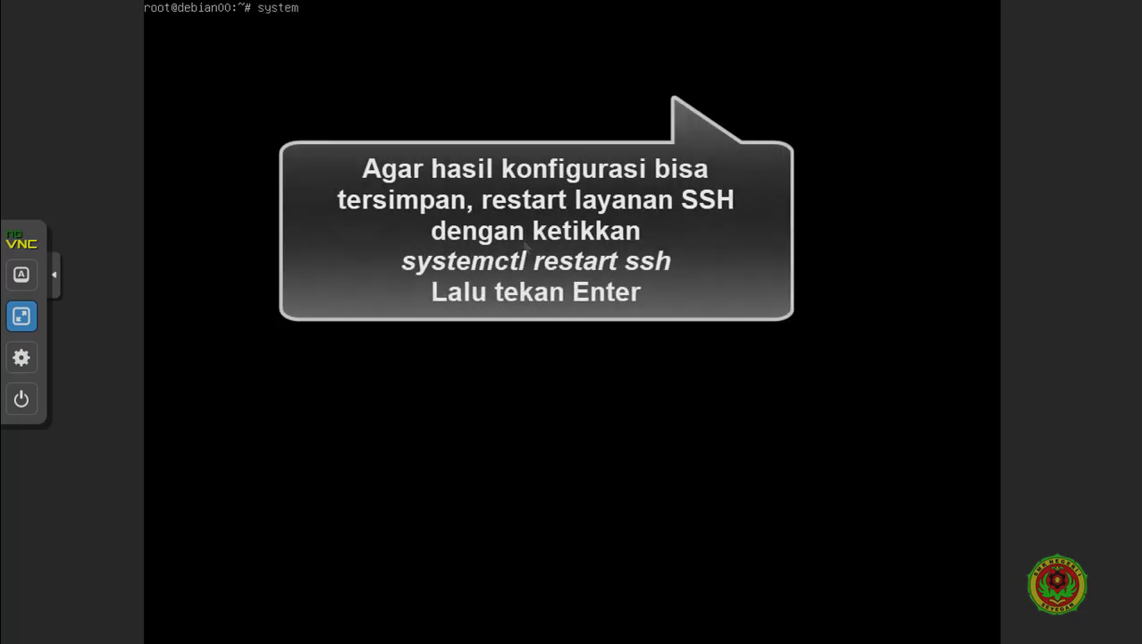
pyautogui.write('ctl')
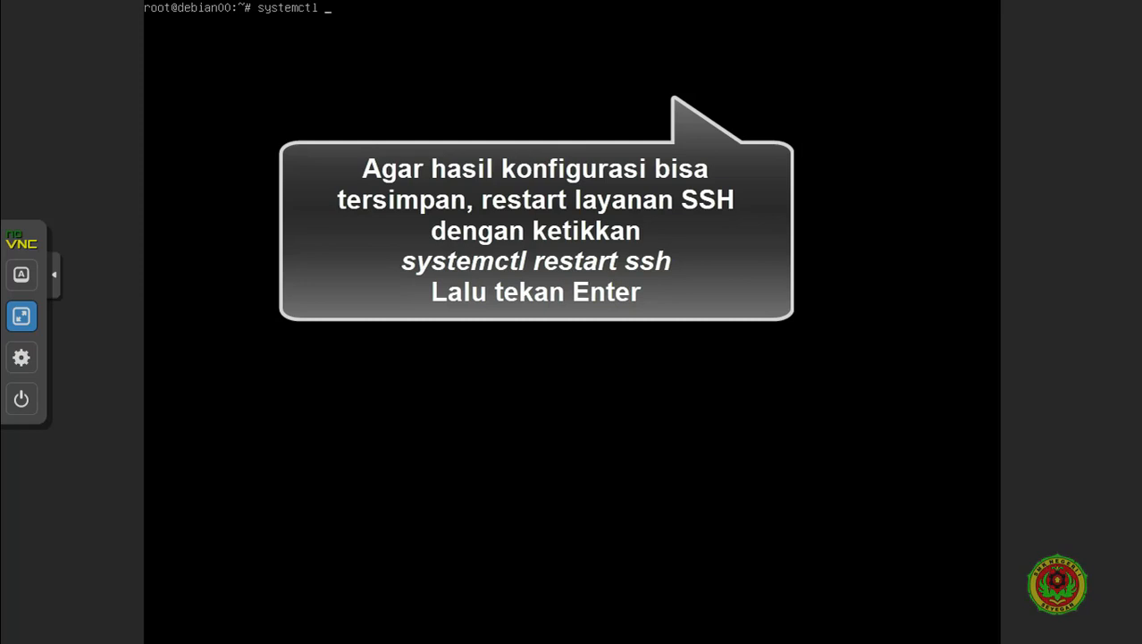
pyautogui.write('restart ssh')
pyautogui.press('Return')
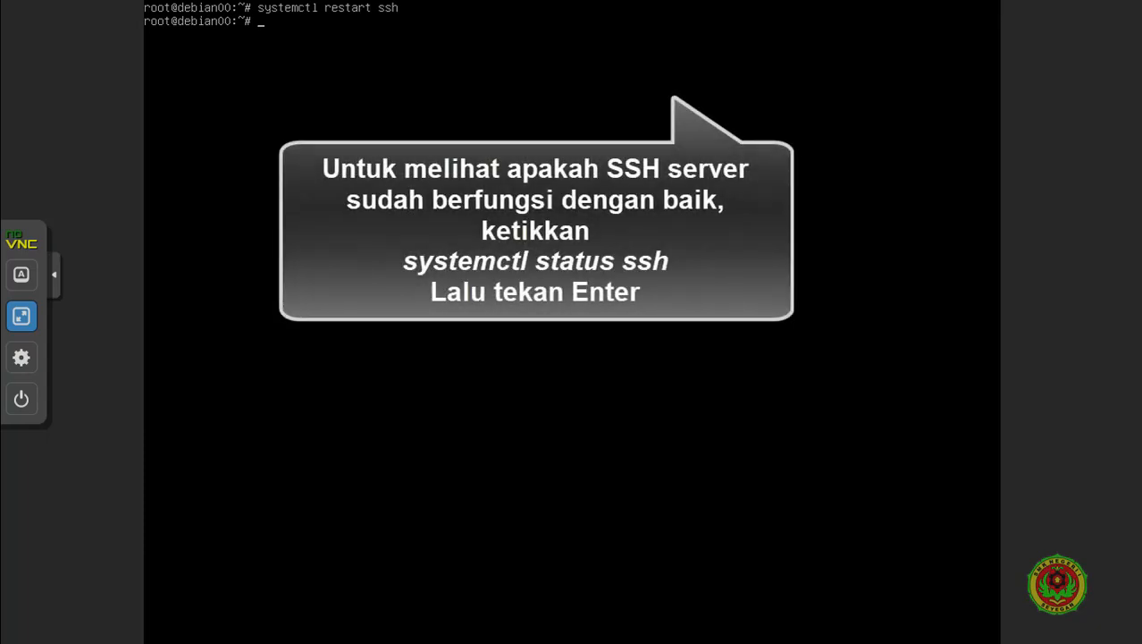
# - Check the SSH service by changing the previous command to "systemctl status ssh" and running it
pyautogui.press('Up')
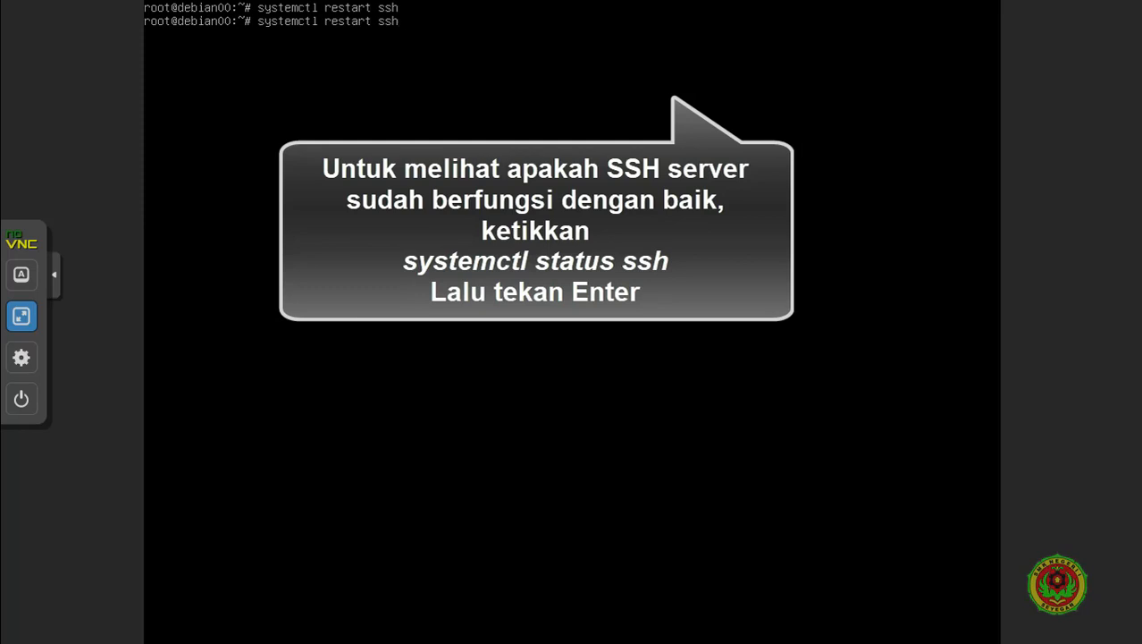
pyautogui.press('Left')
pyautogui.press('Left')
pyautogui.press('Left')
pyautogui.press('Delete')
pyautogui.press('Delete')
pyautogui.press('Delete')
pyautogui.press('Delete')
pyautogui.press('Delete')
pyautogui.press('Delete')
pyautogui.press('Delete')
pyautogui.write('status')
pyautogui.press('Return')
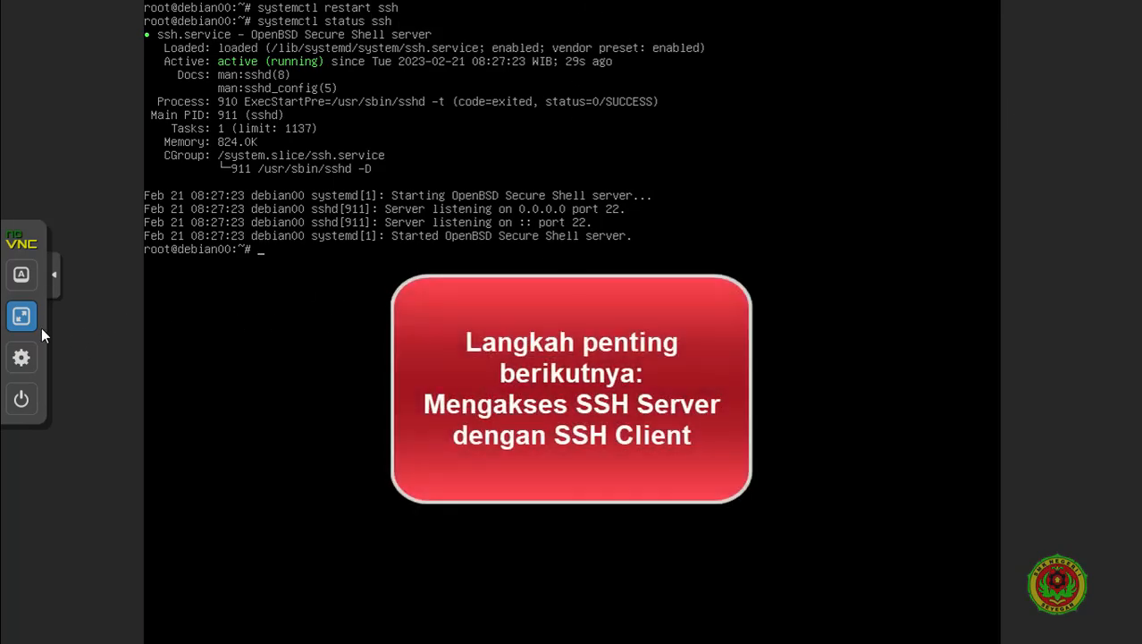
# - Exit full screen, close the virtual machine's noVNC console window and switch to PuTTY
pyautogui.click(21, 316)
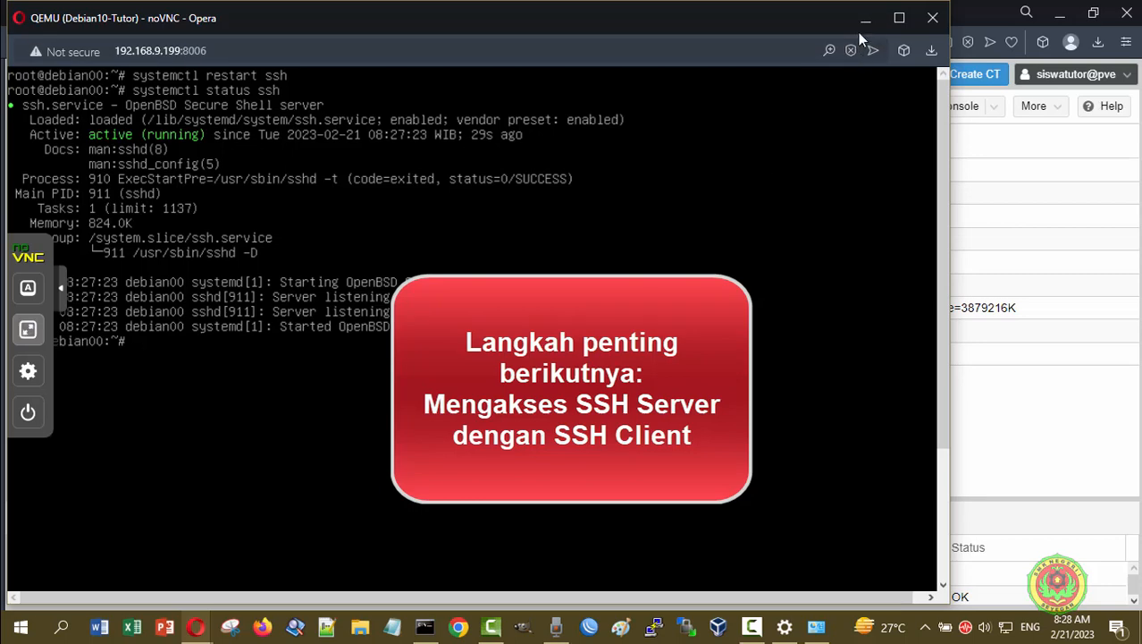
pyautogui.click(930, 20)
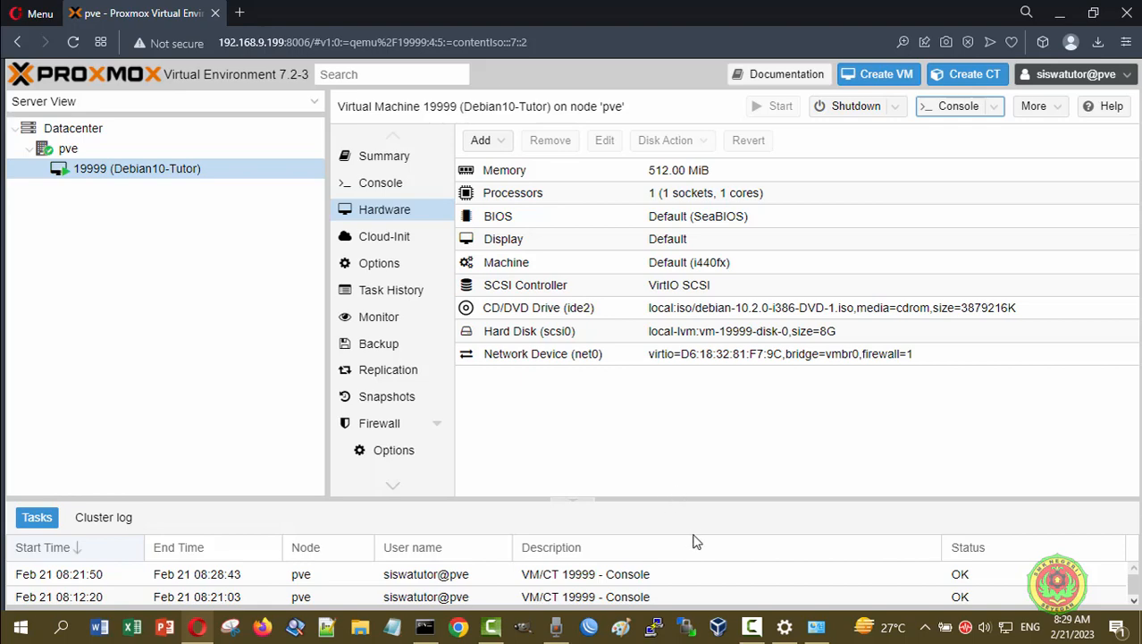
pyautogui.click(657, 628)
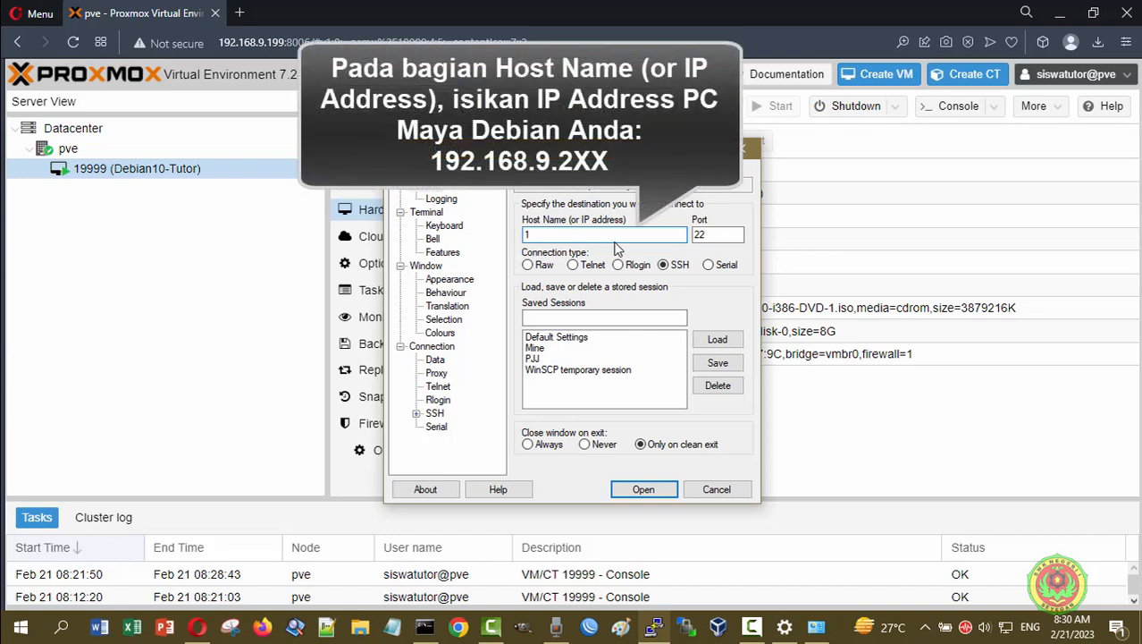
# - Open an SSH connection to host 192.168.9.244 and accept the server's host key as trusted
pyautogui.write('92.16')
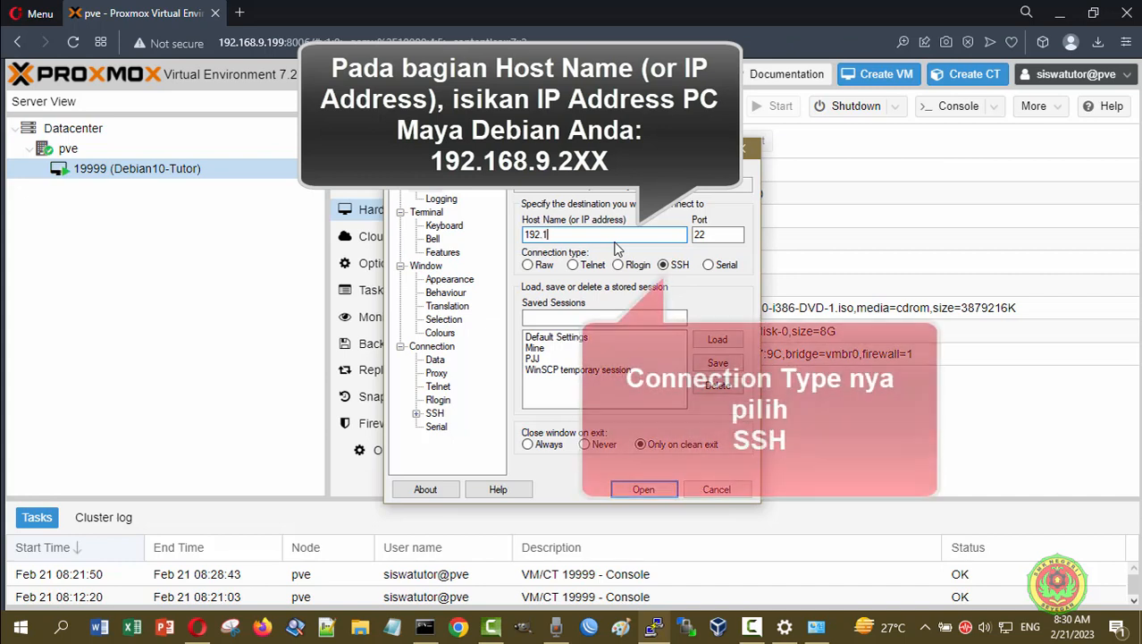
pyautogui.write('8')
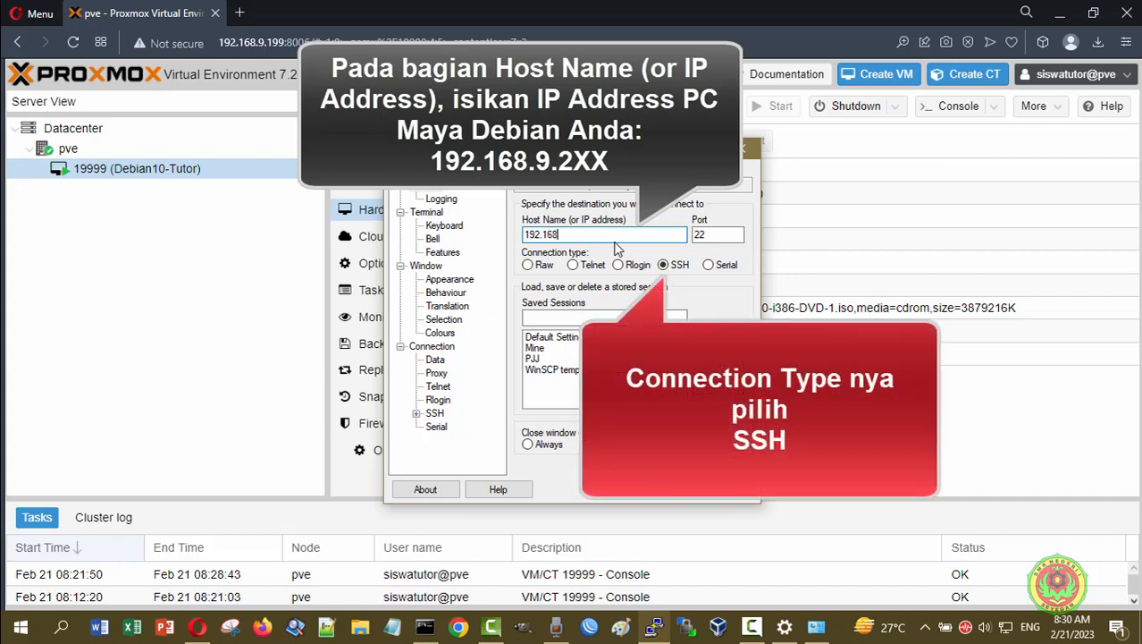
pyautogui.write('.9.2')
pyautogui.write('44')
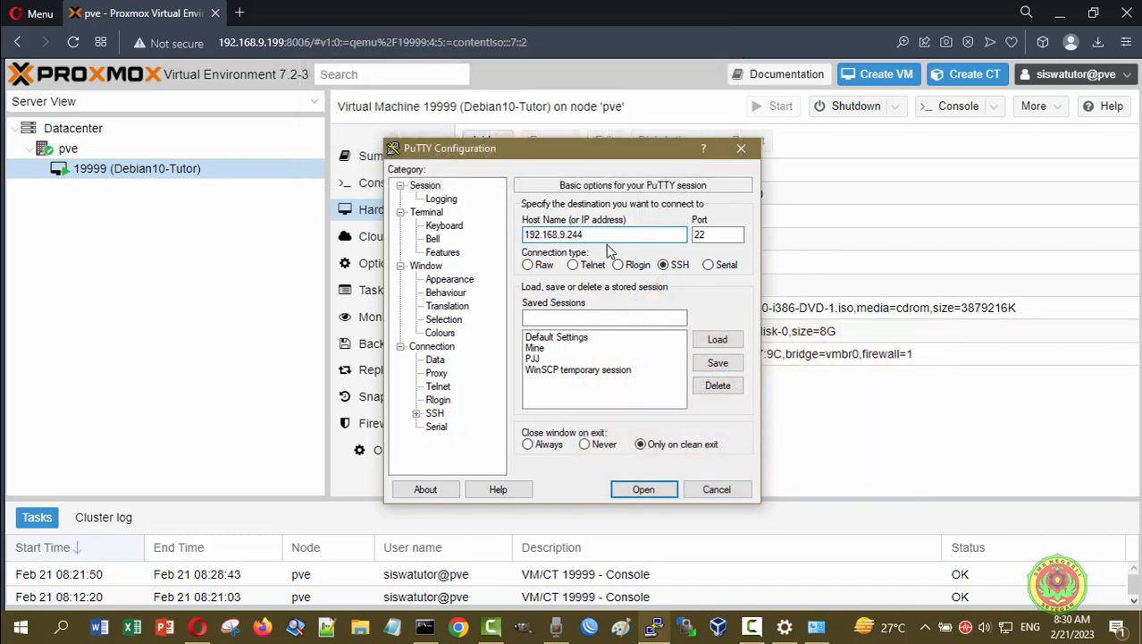
pyautogui.click(644, 490)
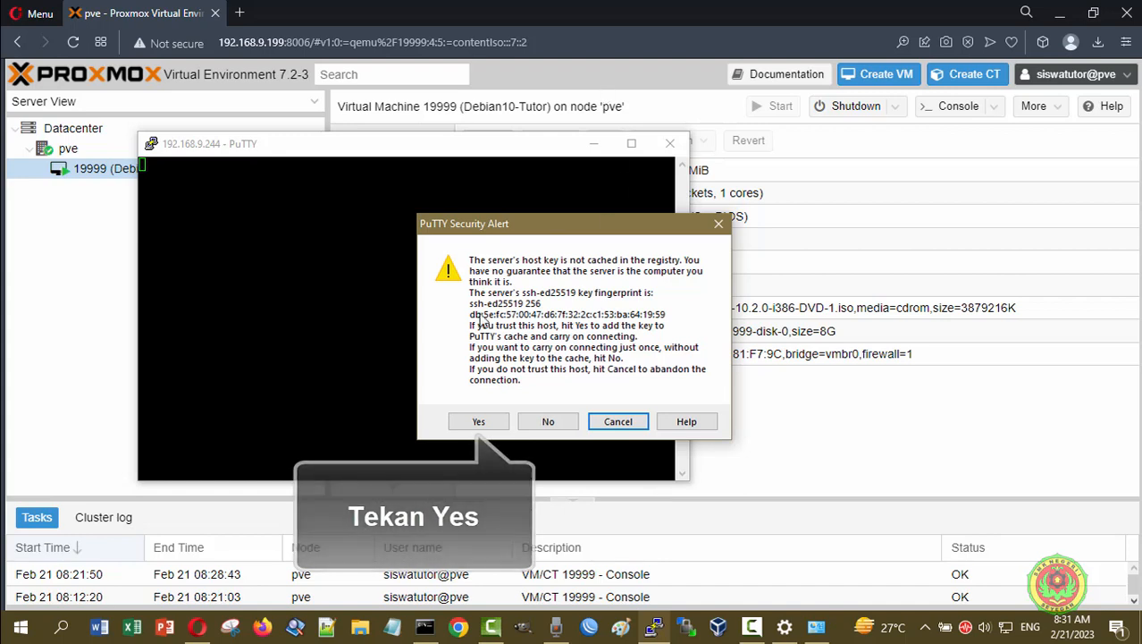
pyautogui.click(478, 422)
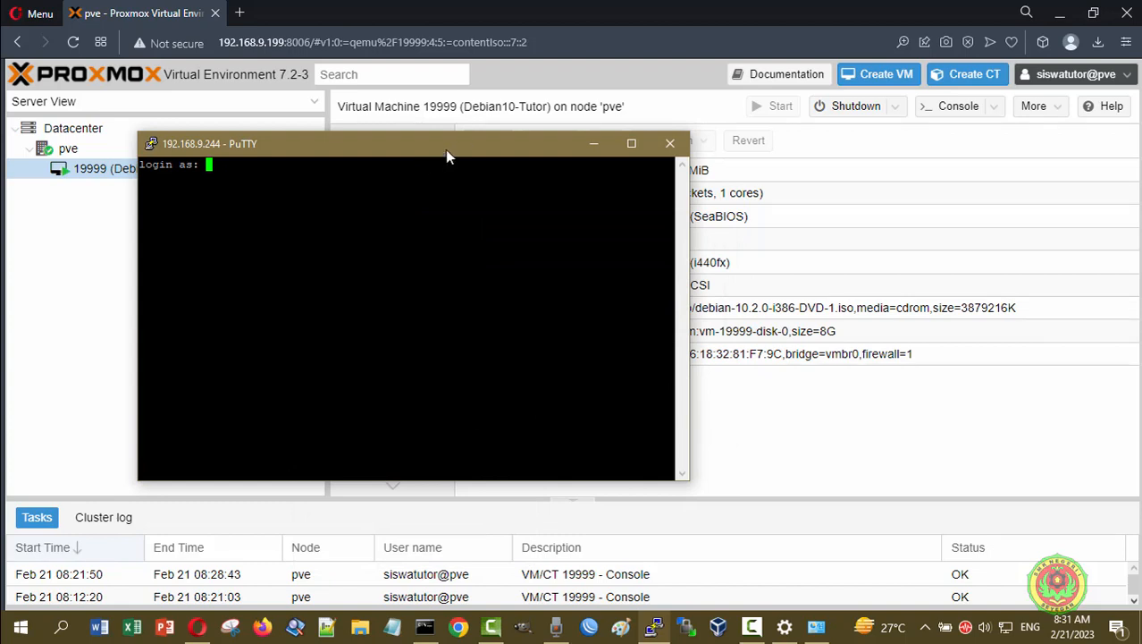
# - Log in to the SSH session as root, entering the root account's password
pyautogui.moveTo(445, 149); pyautogui.dragTo(499, 148)
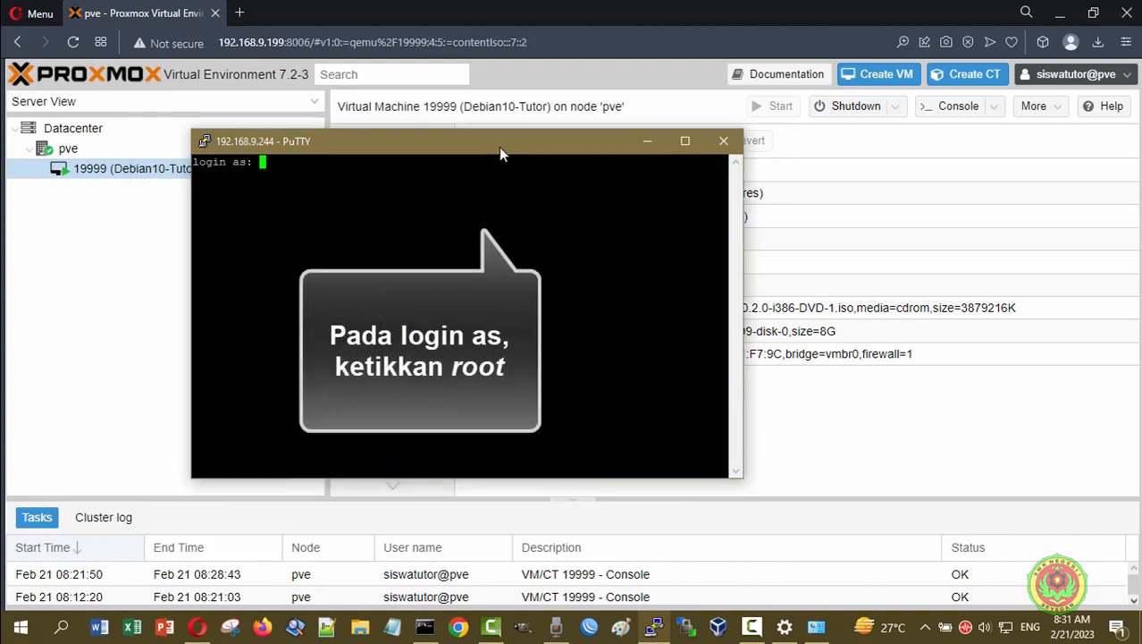
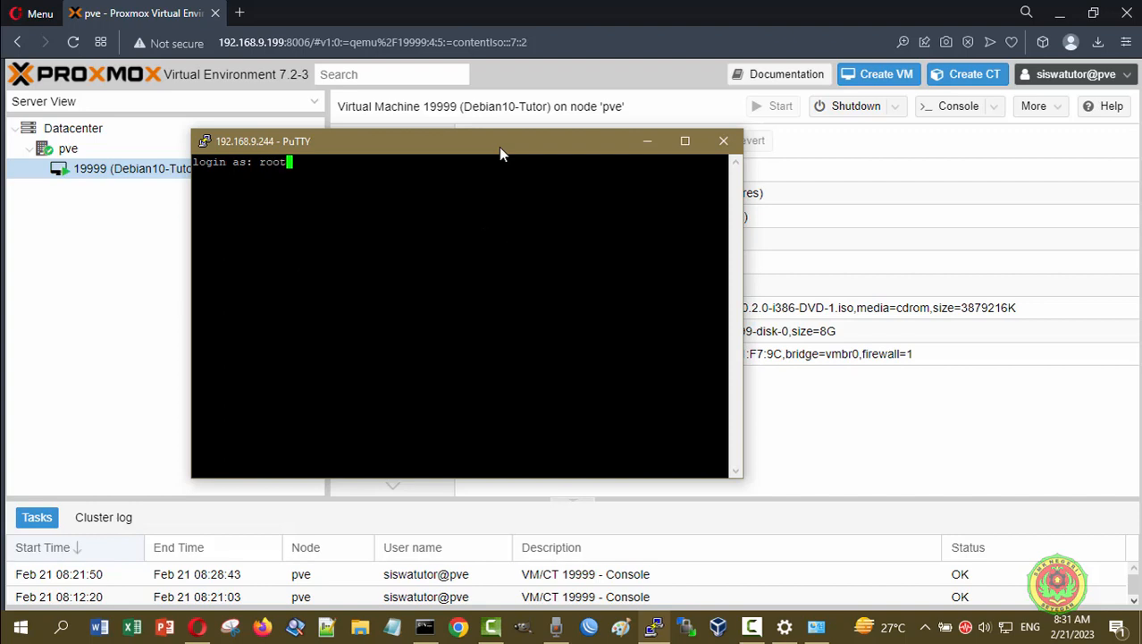
pyautogui.press('Return')
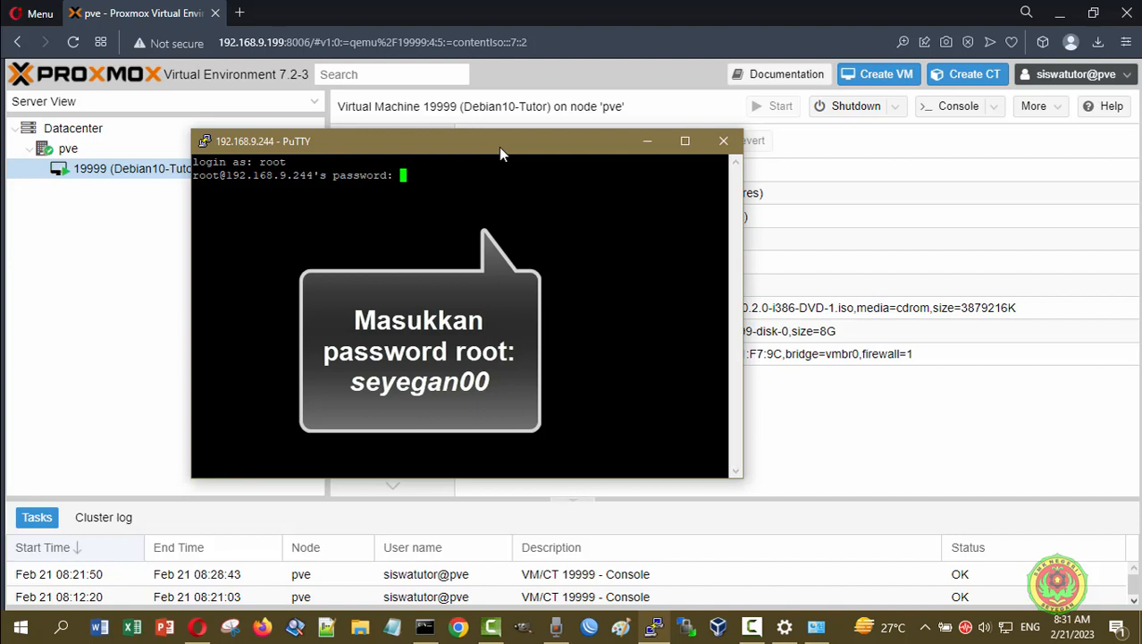
pyautogui.press('Return')
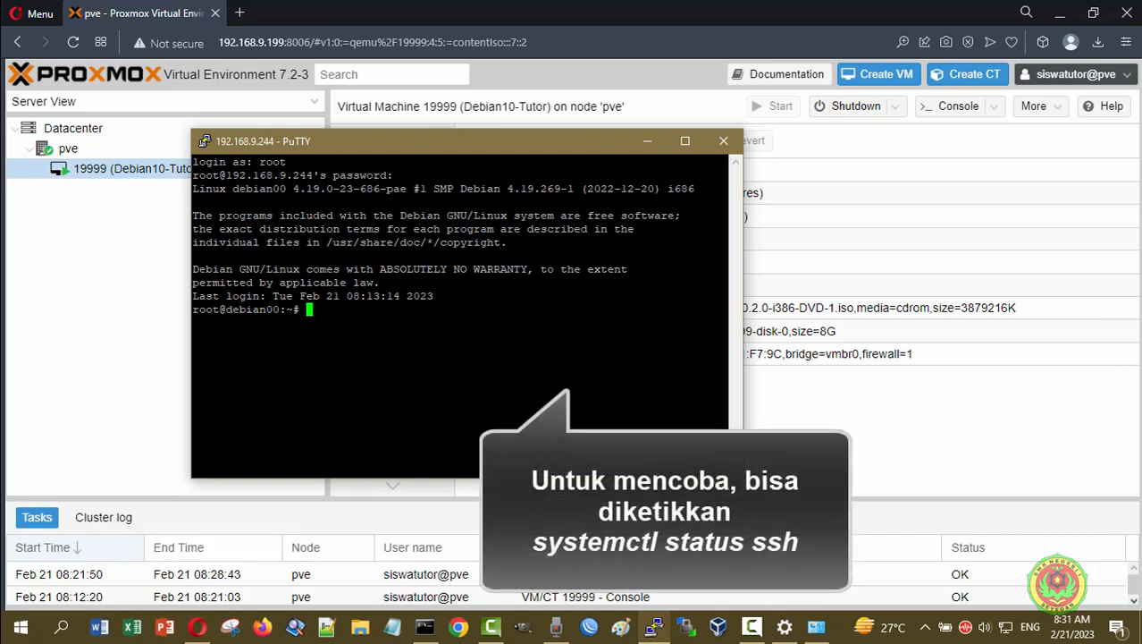
# - View the SSH service status in the remote session with "systemctl status ssh" and return to the prompt
pyautogui.write('systemctl status ssh')
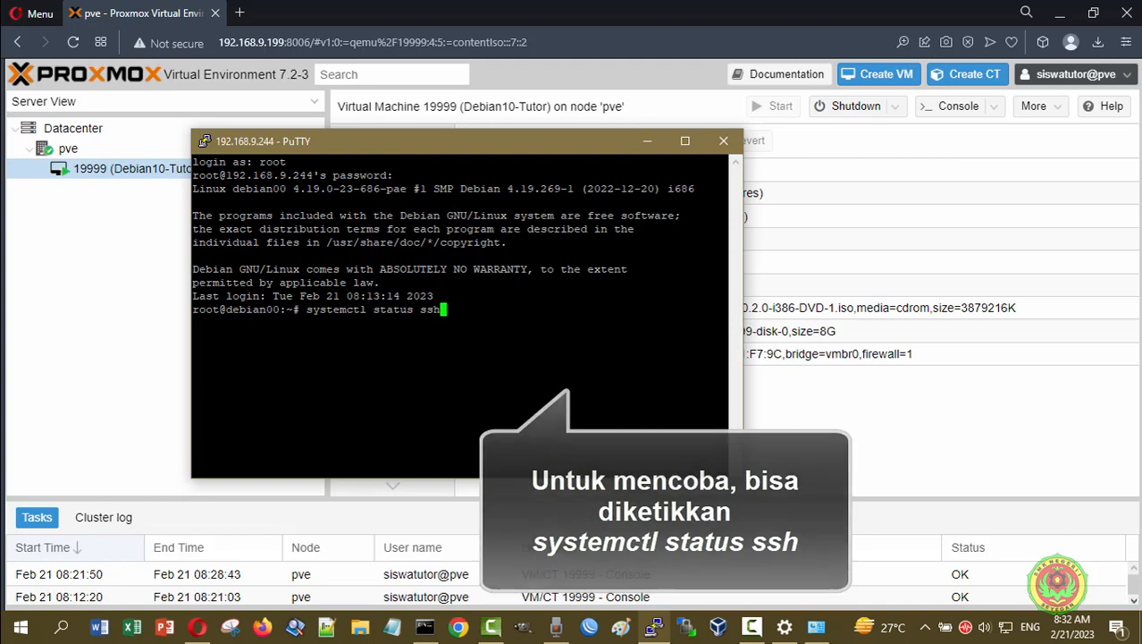
pyautogui.press('Return')
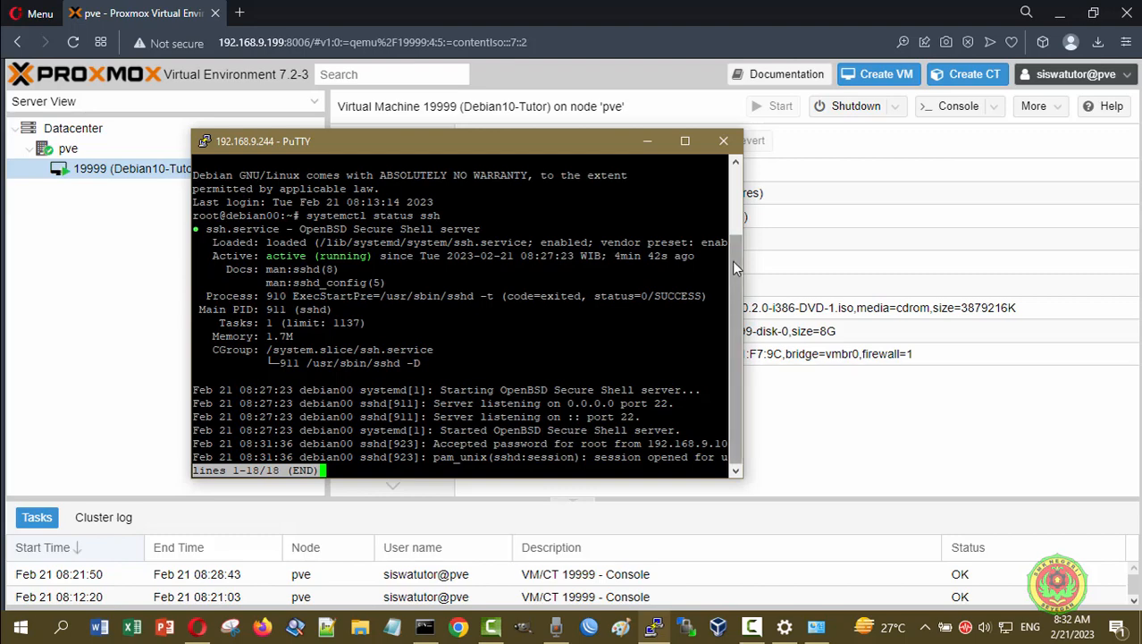
pyautogui.moveTo(732, 261); pyautogui.dragTo(733, 307)
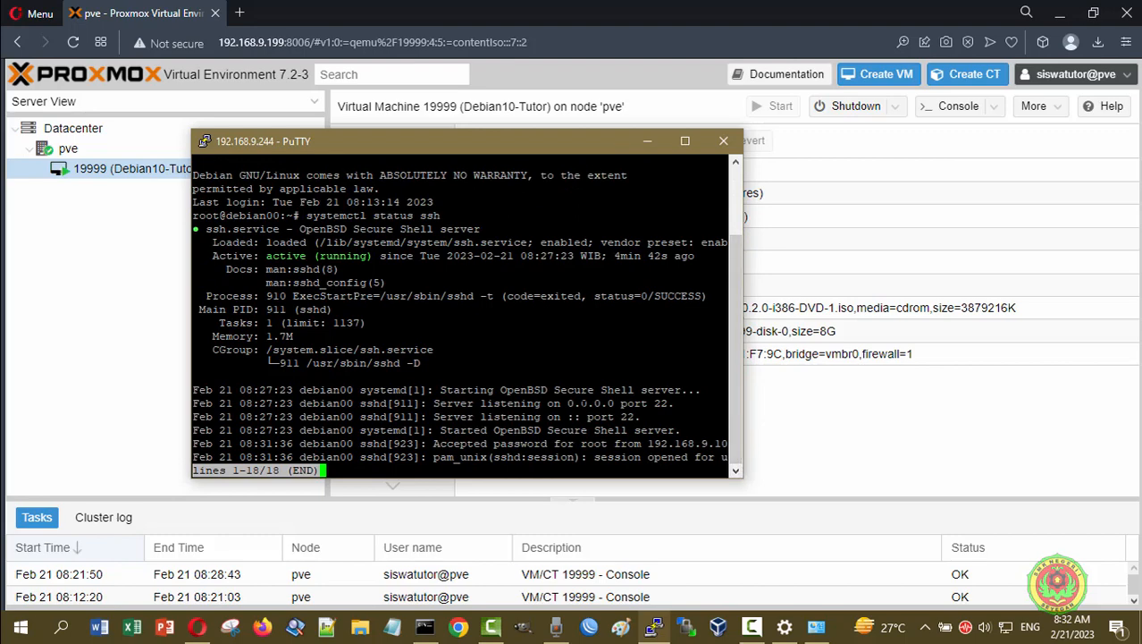
pyautogui.press('q')
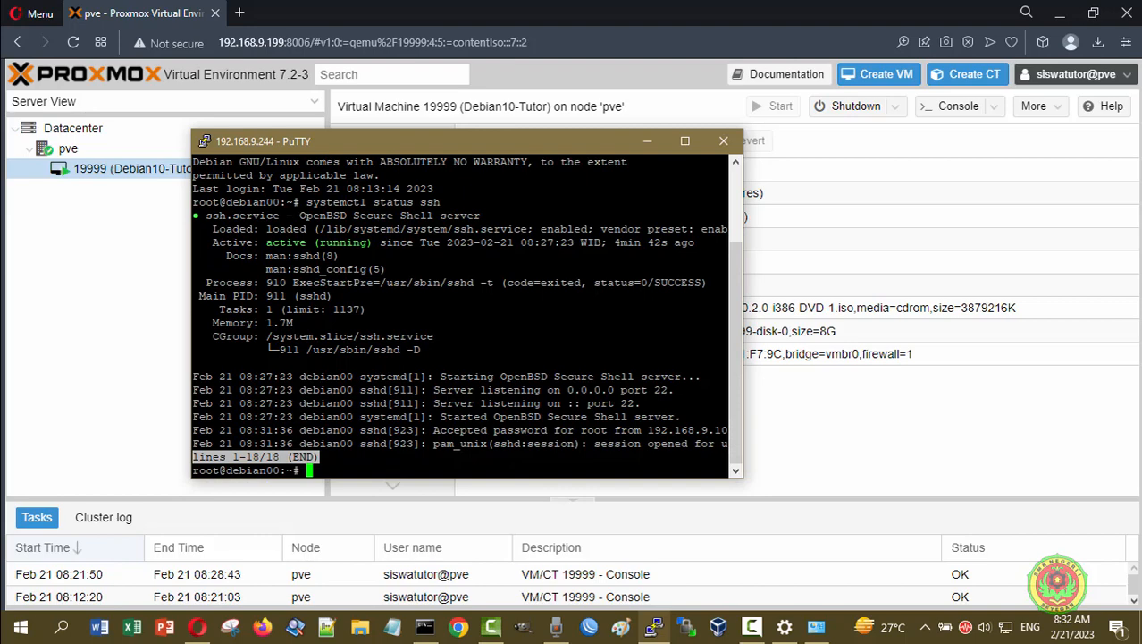
# - Clear the remote terminal and end the SSH session with the "exit" command
pyautogui.write('clear')
pyautogui.press('Return')
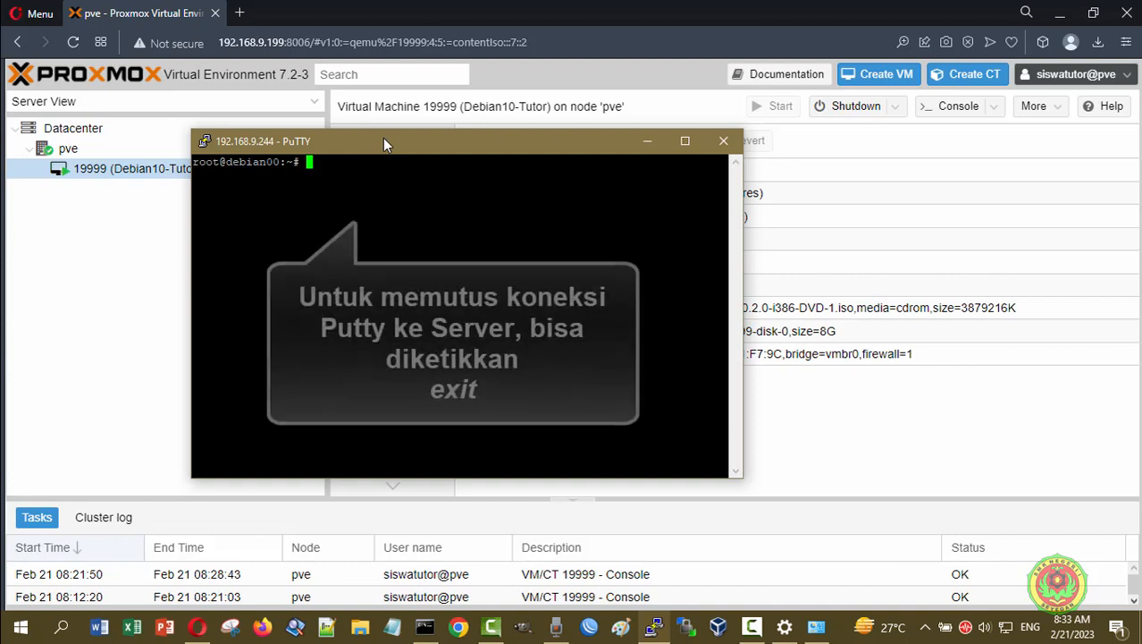
pyautogui.write('e')
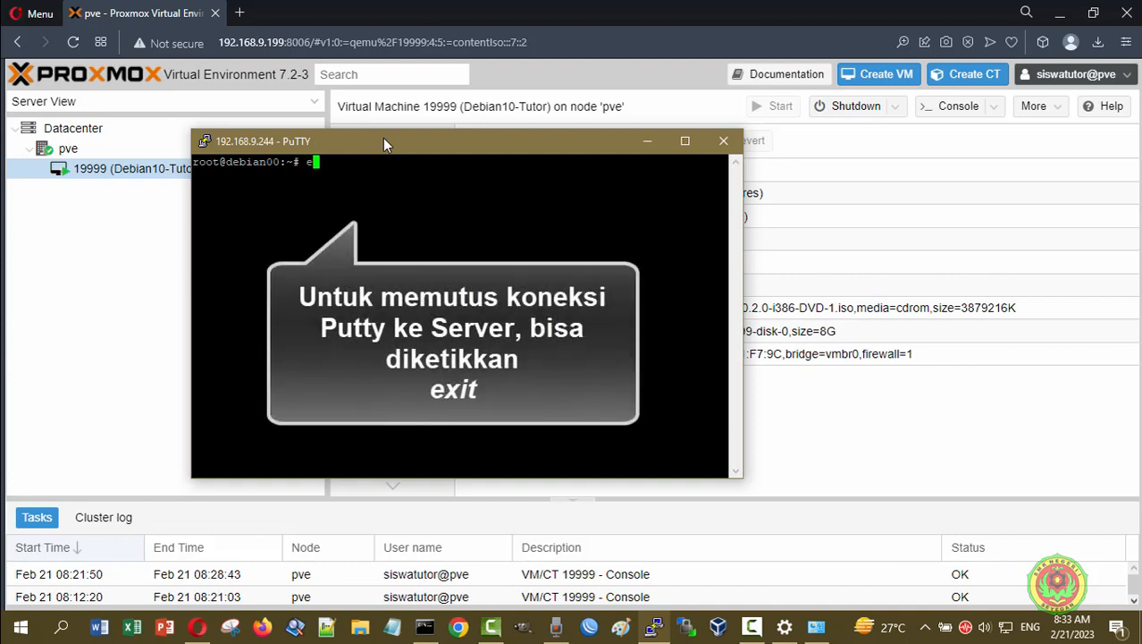
pyautogui.write('xit')
pyautogui.press('Return')
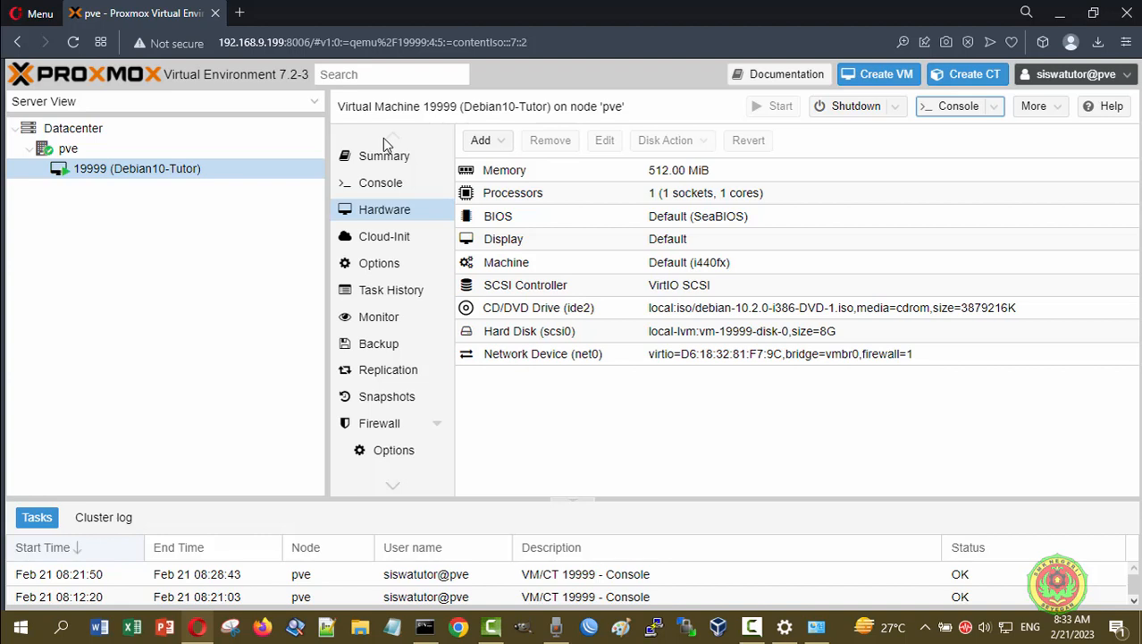
# - Switch to WinSCP and set the new session's host name to 192.168.9.244, keeping SFTP as the file protocol
pyautogui.click(687, 629)
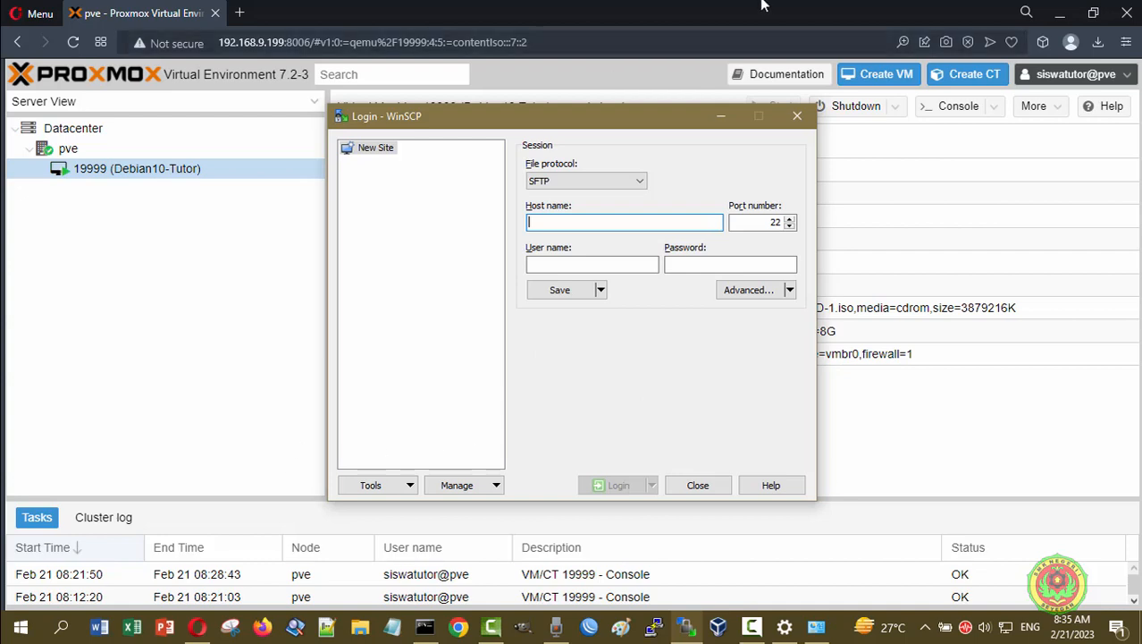
pyautogui.click(640, 182)
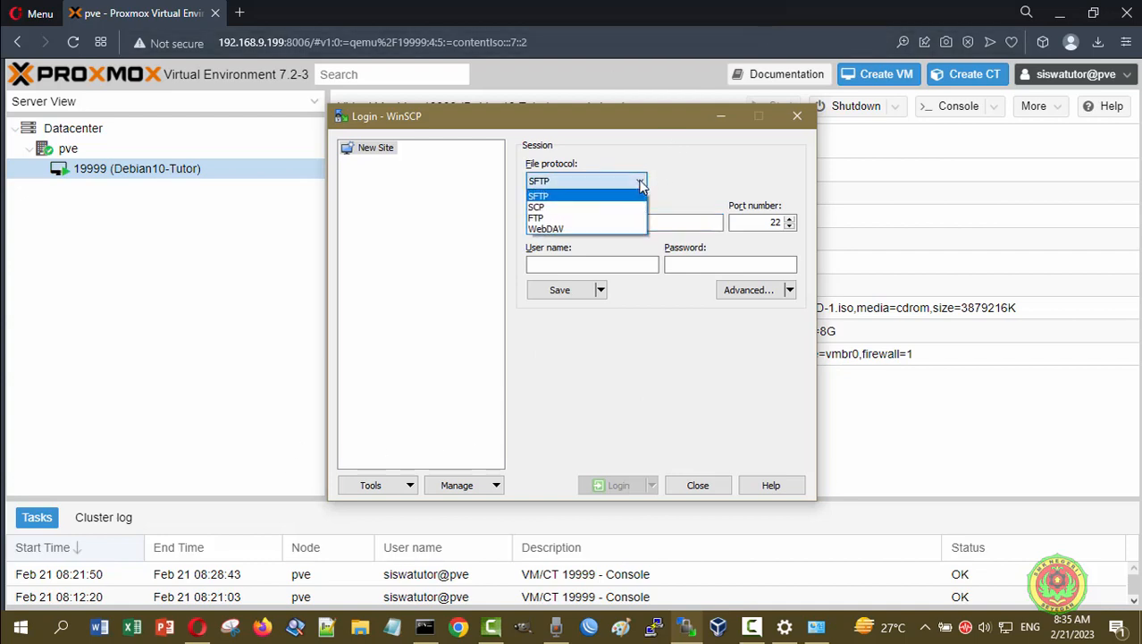
pyautogui.click(641, 183)
pyautogui.click(588, 224)
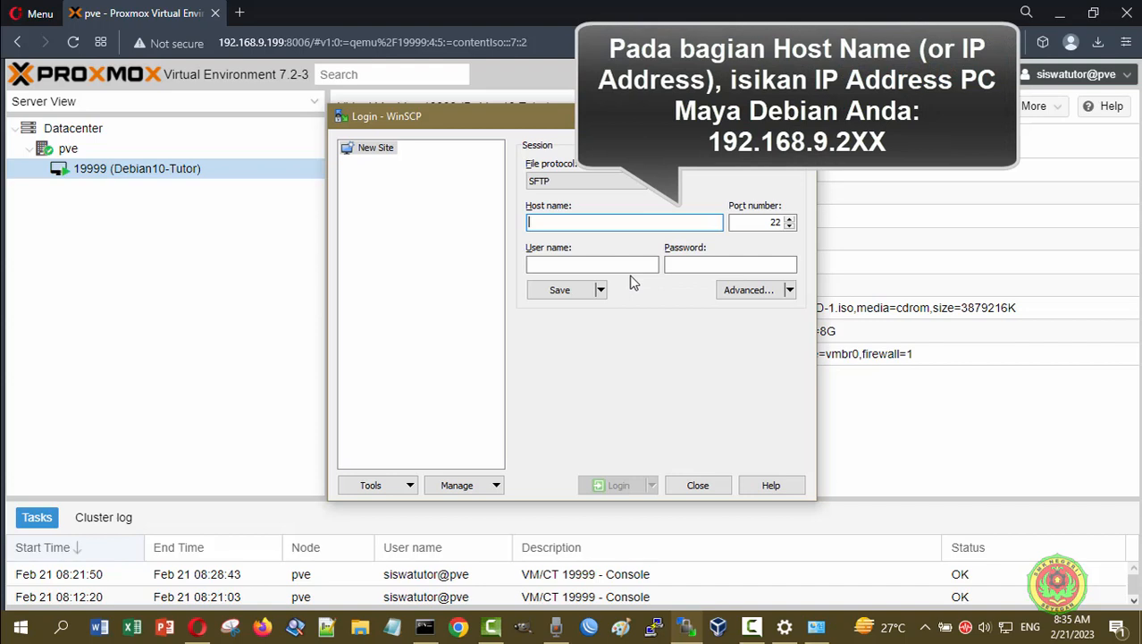
pyautogui.write('192')
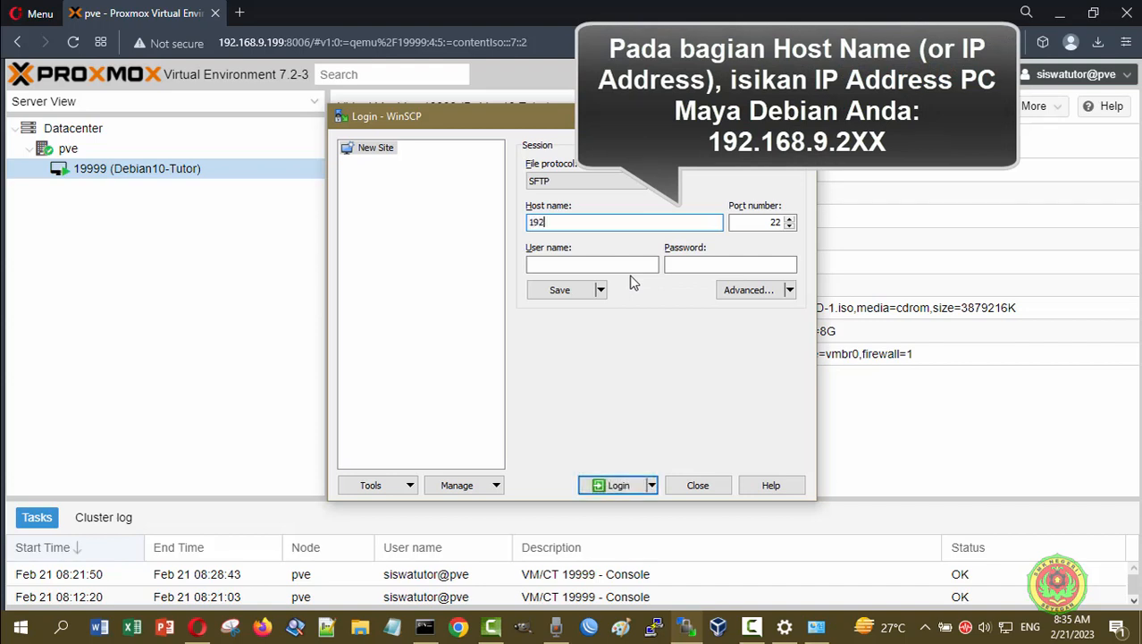
pyautogui.write('.168.9.2')
pyautogui.write('44')
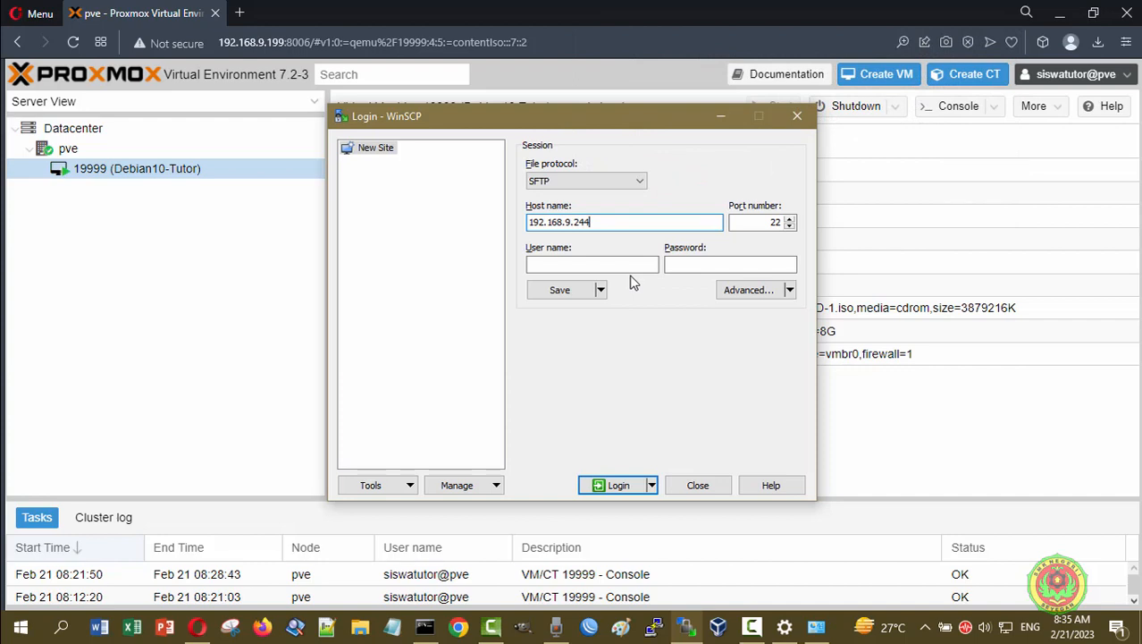
# - Log in with user name root and the root account's password, accepting the server's host key into the cache
pyautogui.click(576, 265)
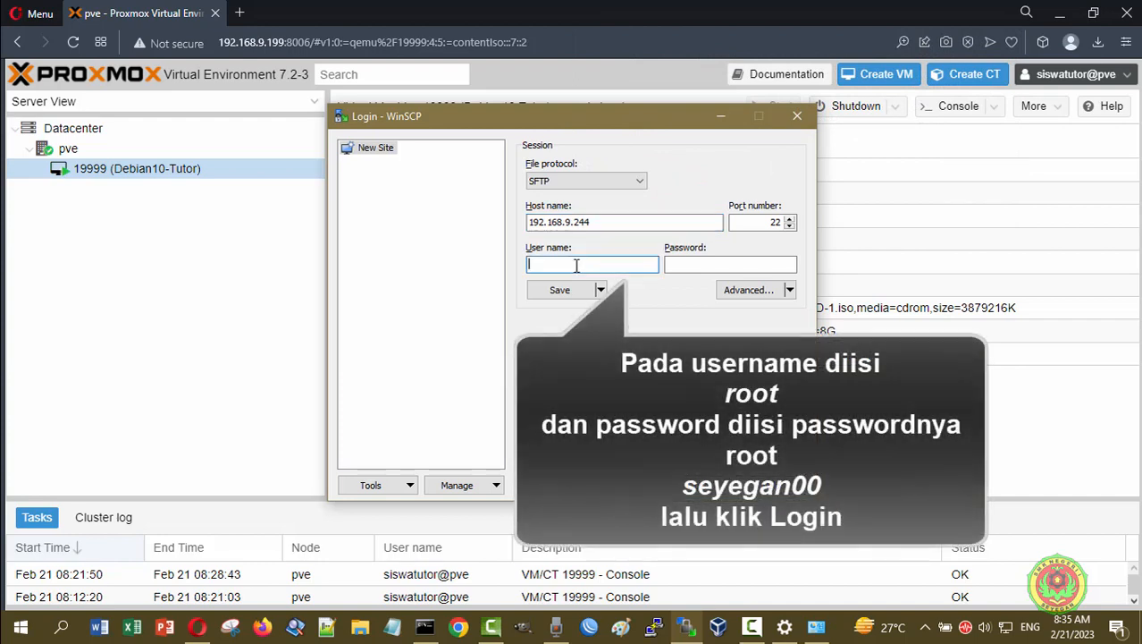
pyautogui.write('root')
pyautogui.click(707, 263)
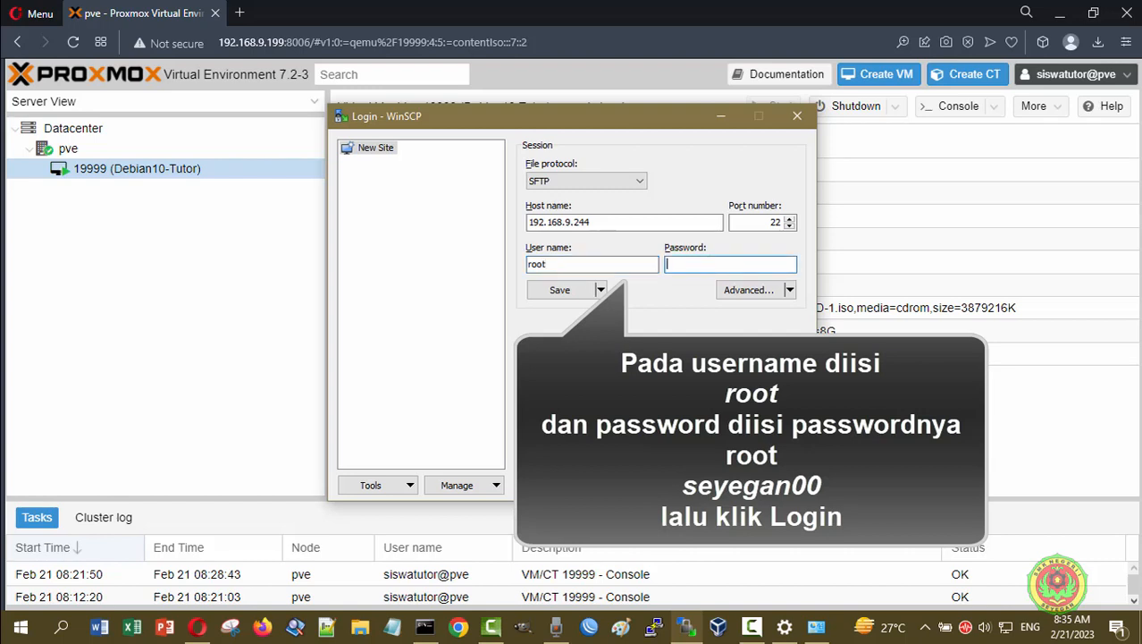
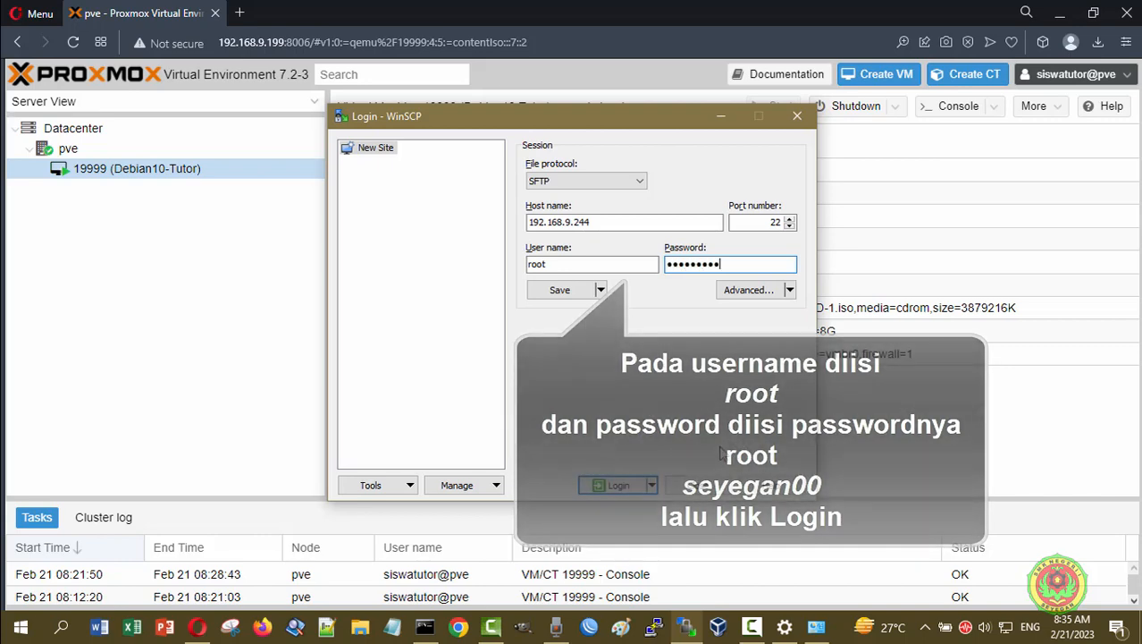
pyautogui.click(613, 484)
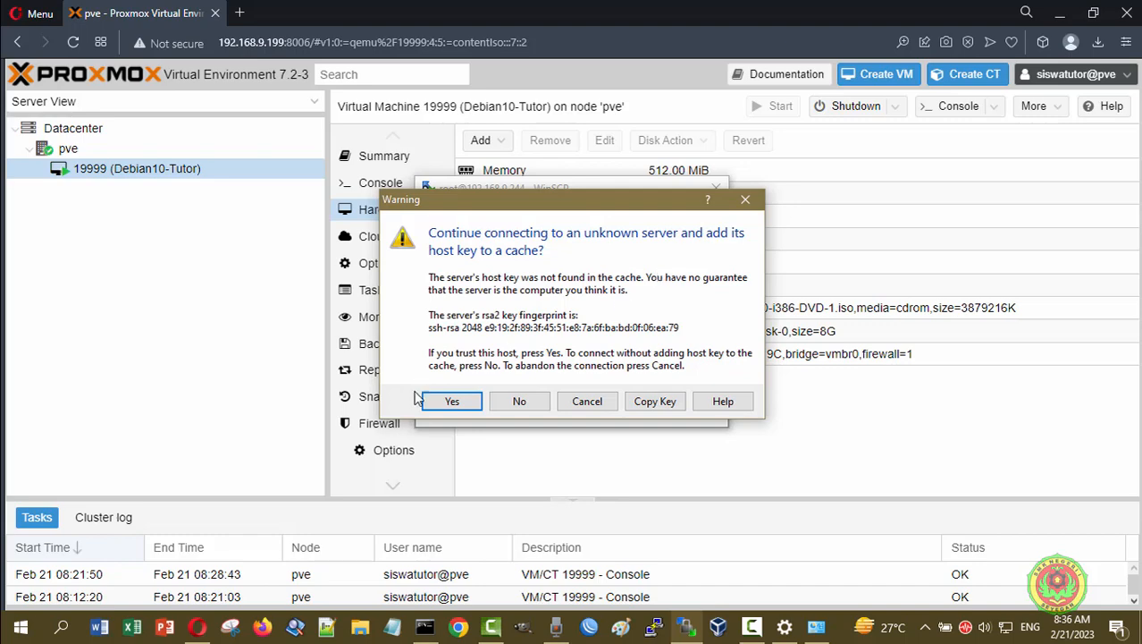
pyautogui.click(447, 401)
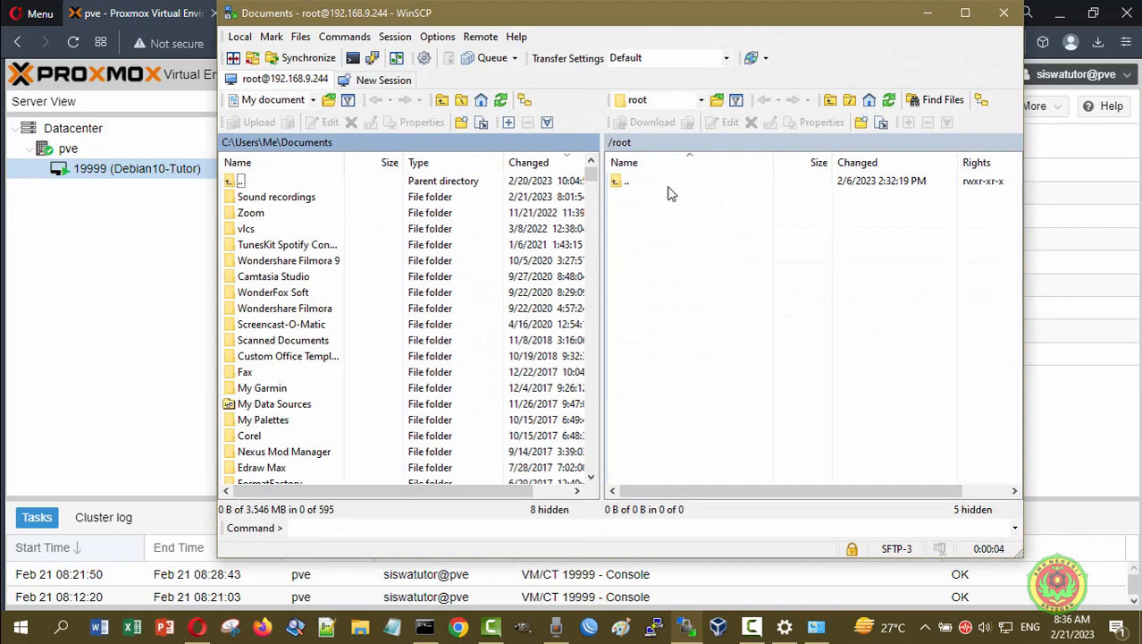
# - Maximize the WinSCP window and narrow the local file panel to give the remote /root panel more width
pyautogui.click(972, 14)
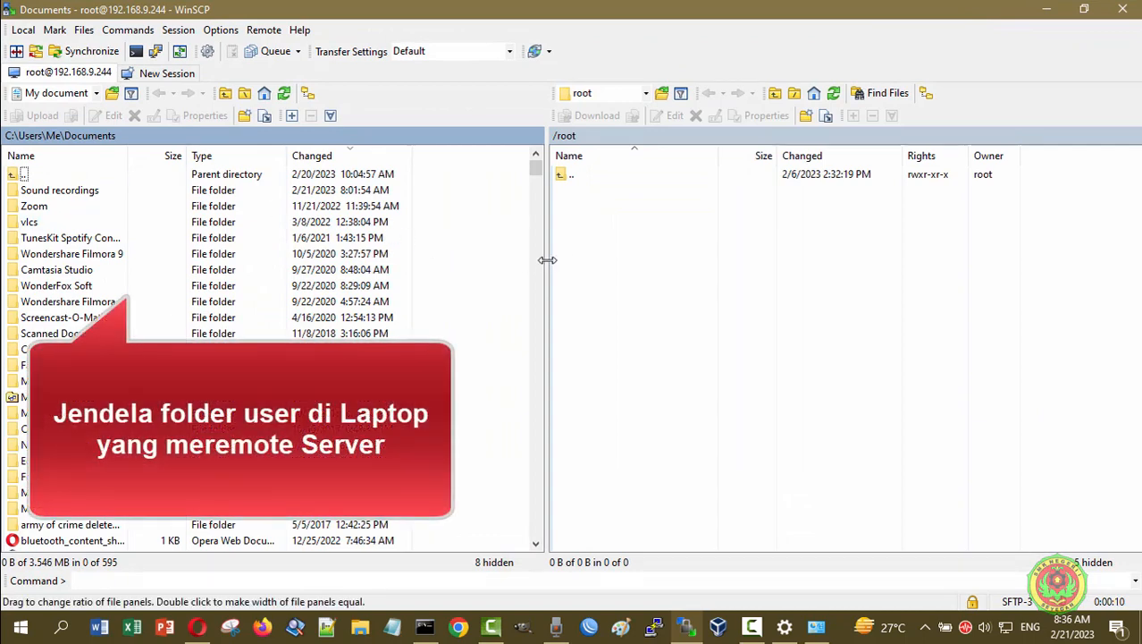
pyautogui.moveTo(548, 268); pyautogui.dragTo(507, 268)
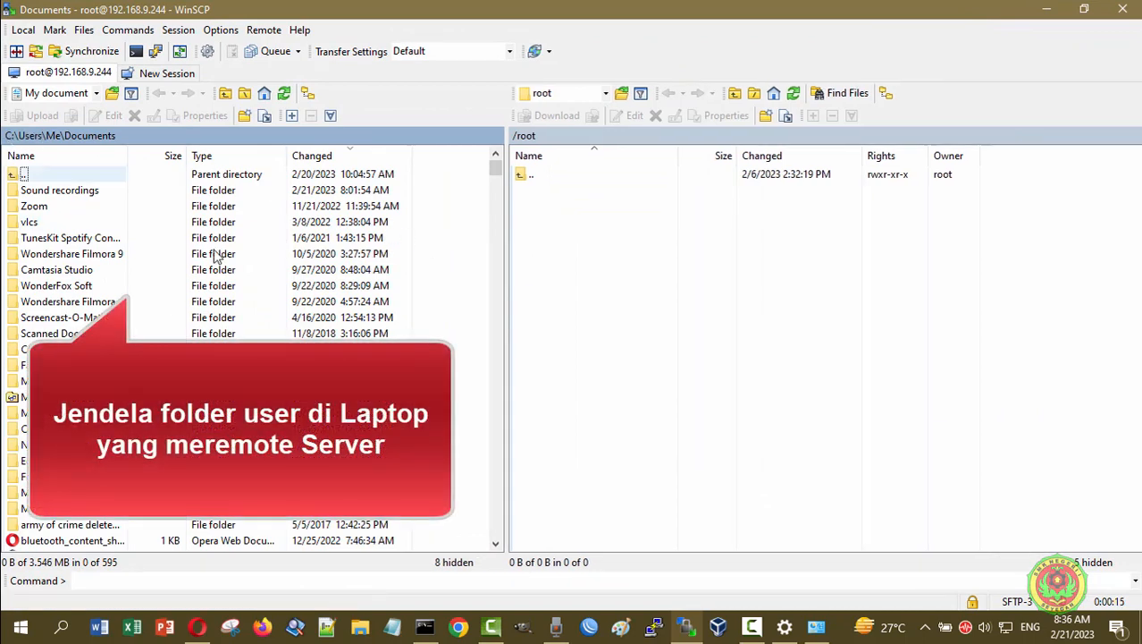
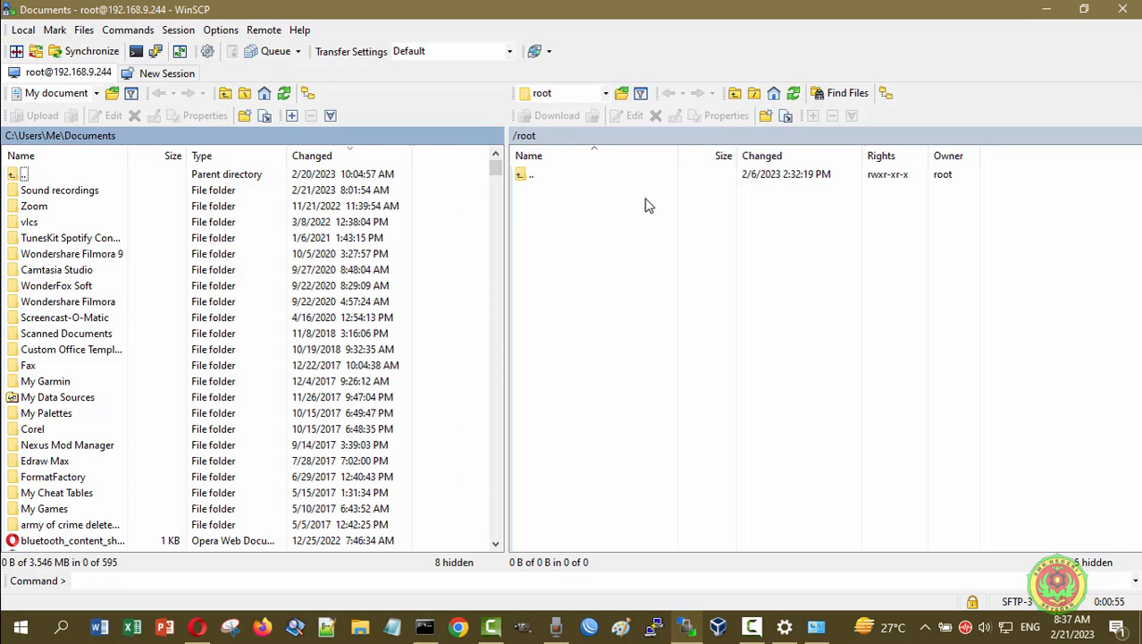
# - Create a folder named direktoriwira in the remote /root directory with its permissions explicitly set to 0755
pyautogui.rightClick(595, 252)
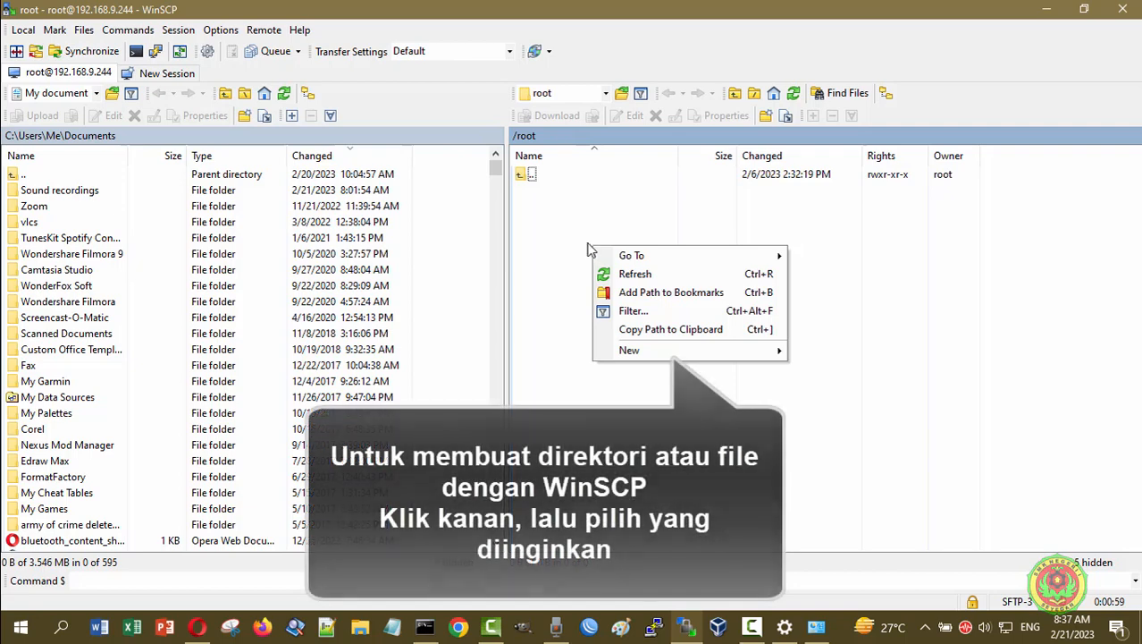
pyautogui.moveTo(666, 352)
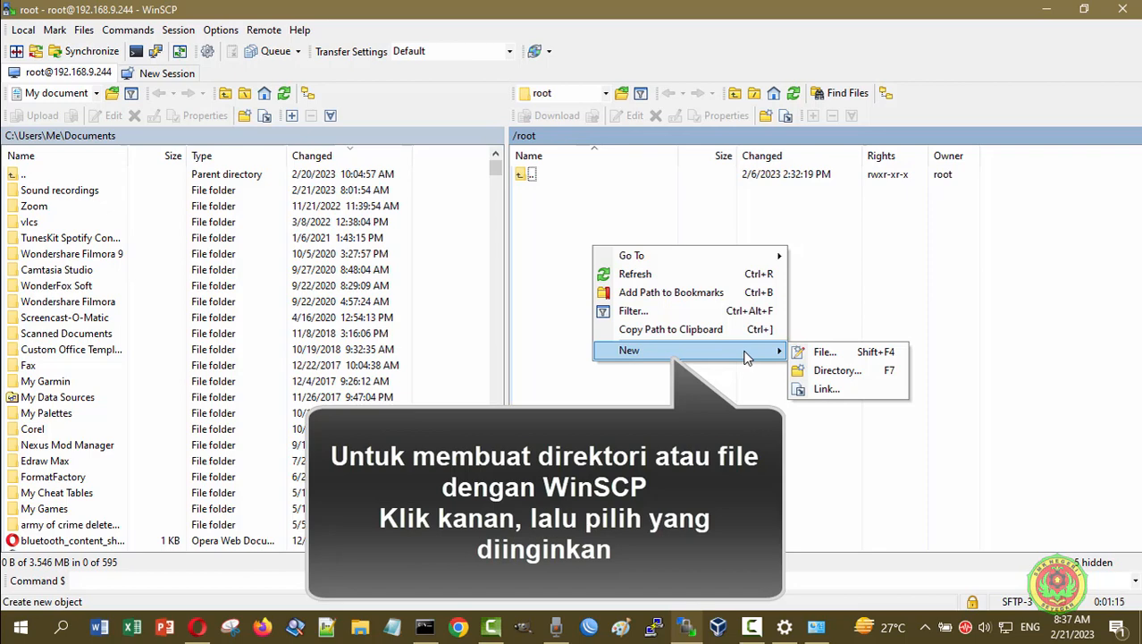
pyautogui.click(834, 371)
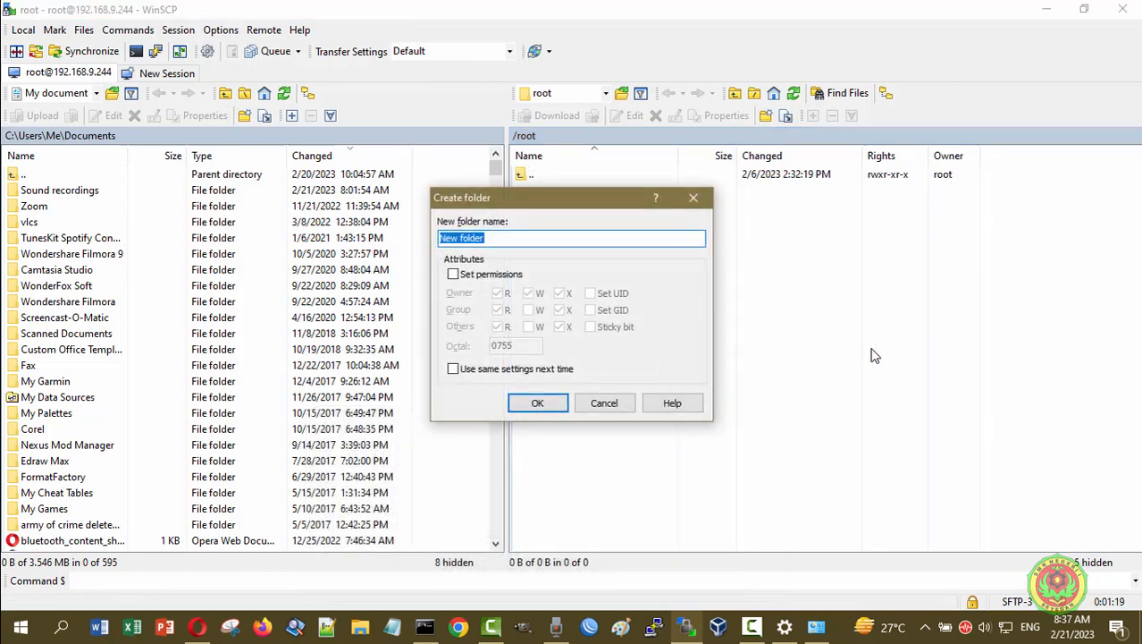
pyautogui.write('direk')
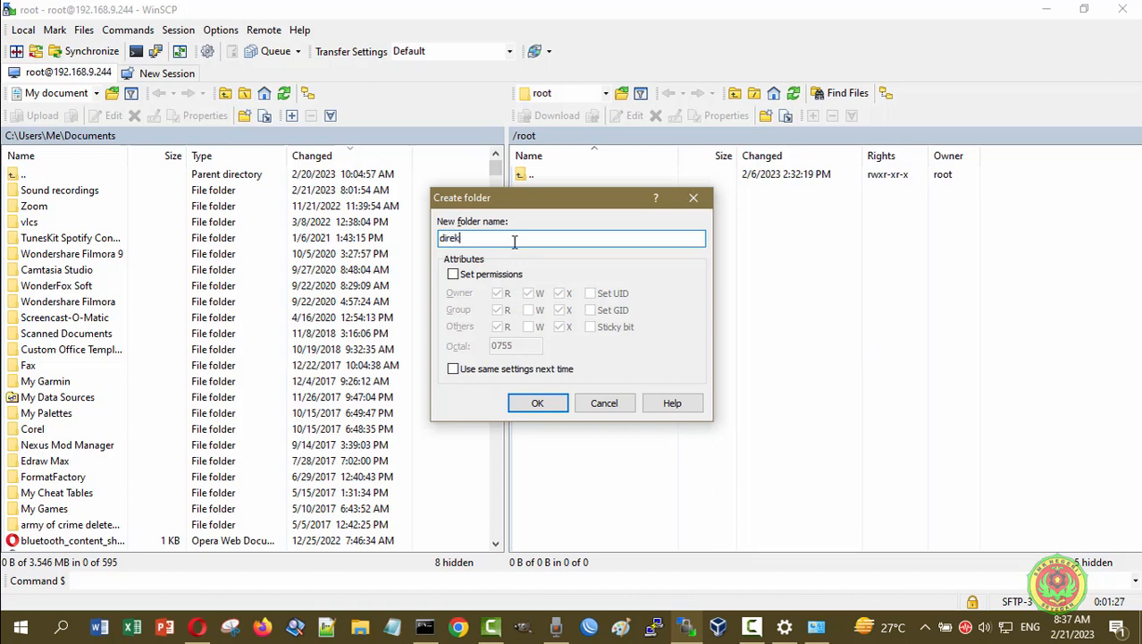
pyautogui.write('toriwira')
pyautogui.click(454, 273)
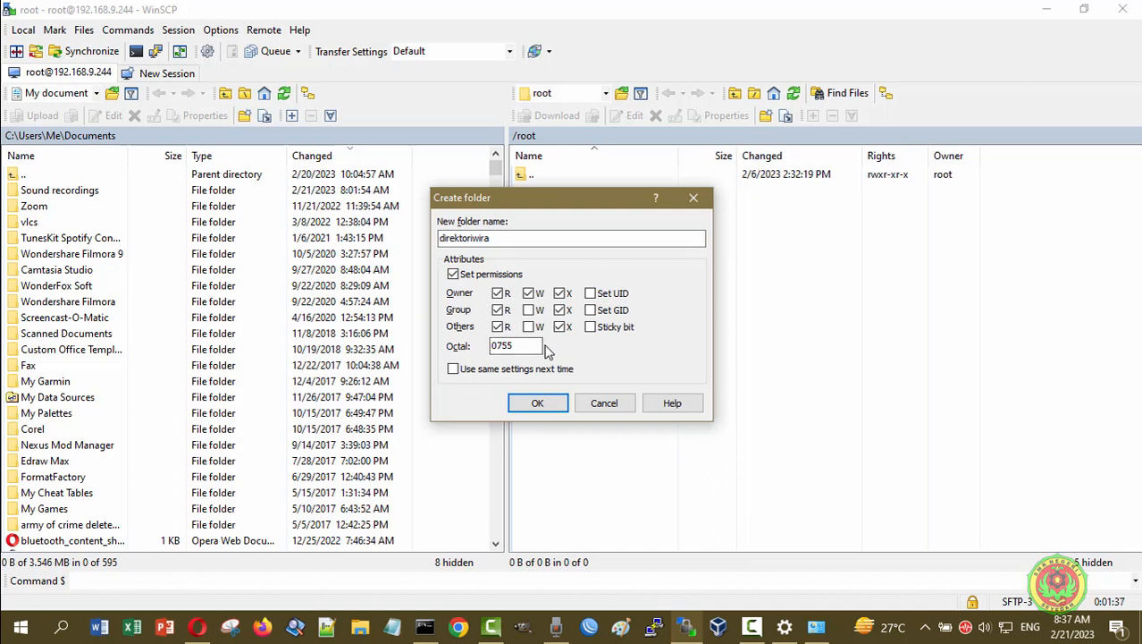
pyautogui.click(512, 347)
pyautogui.click(549, 406)
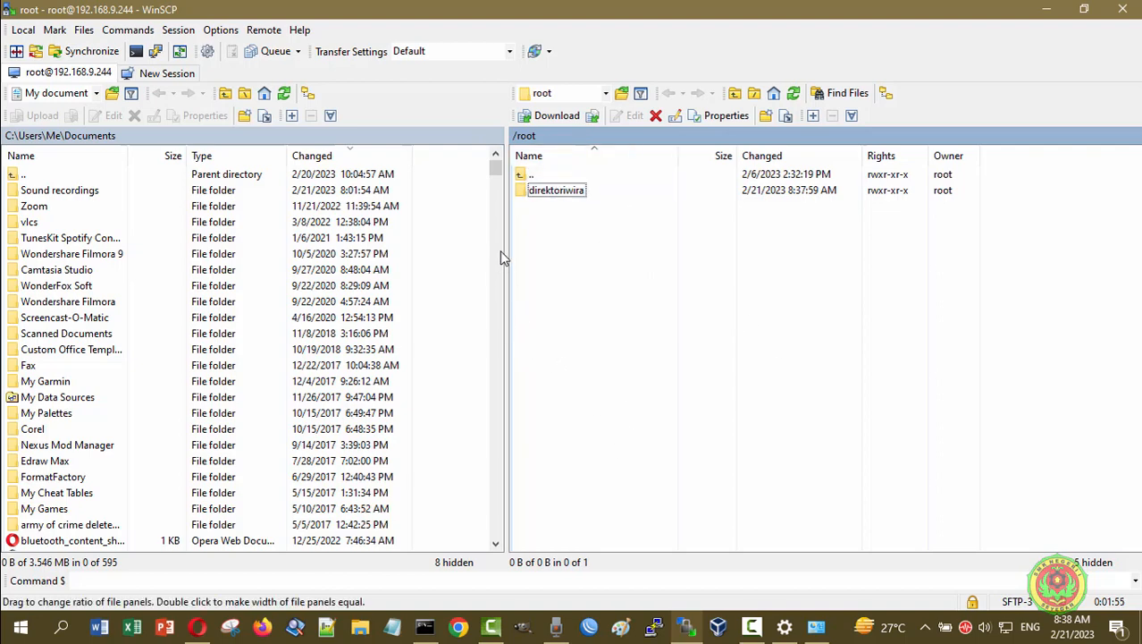
# - Open the remote direktoriwira folder and upload bluetooth_content_share.html into it from the local Documents folder
pyautogui.moveTo(497, 173); pyautogui.dragTo(499, 179)
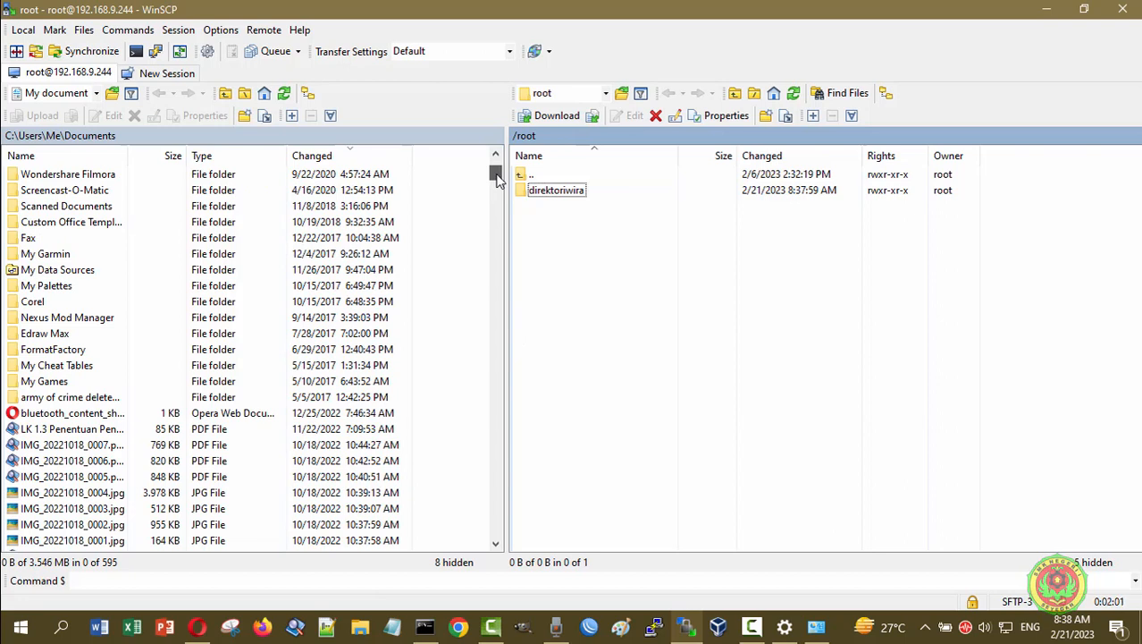
pyautogui.doubleClick(567, 194)
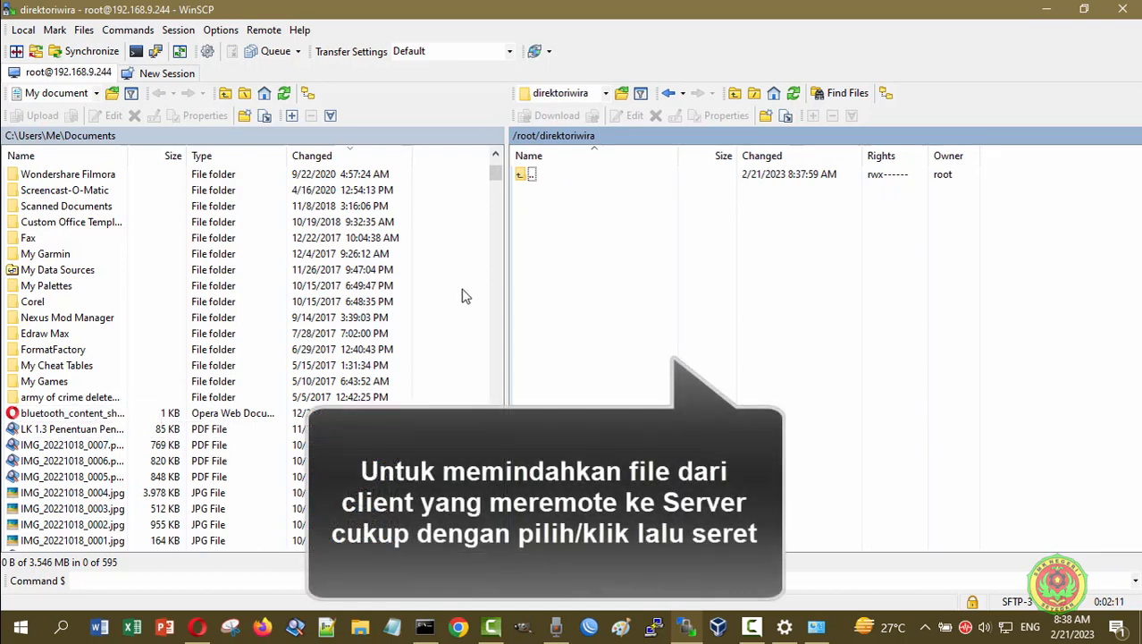
pyautogui.scroll(-3, 496, 178)
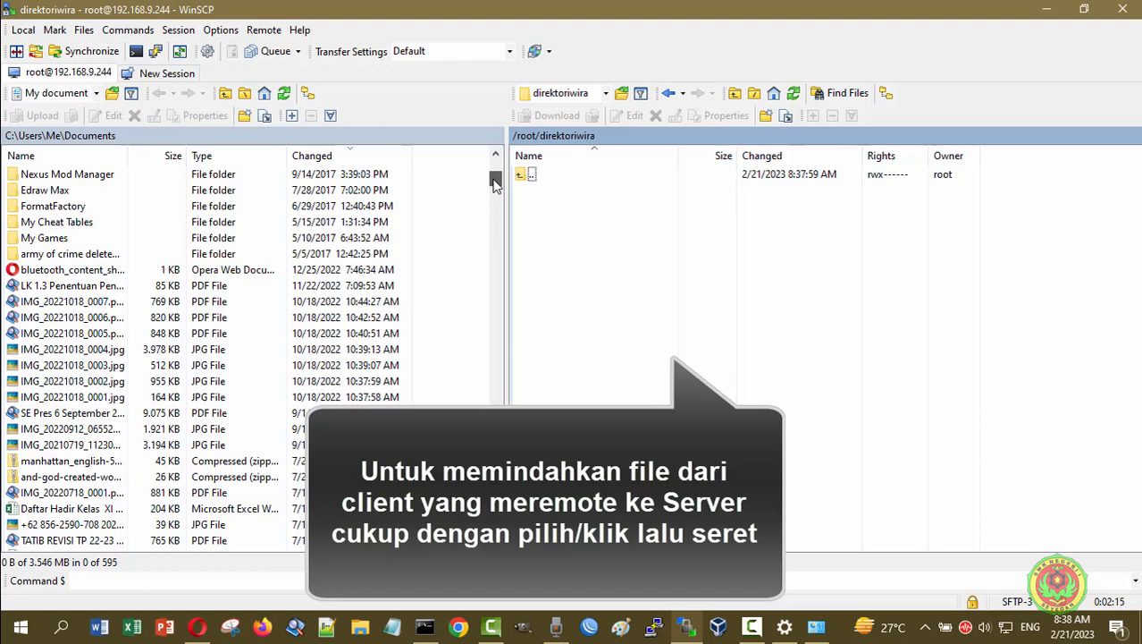
pyautogui.moveTo(497, 181); pyautogui.dragTo(496, 176)
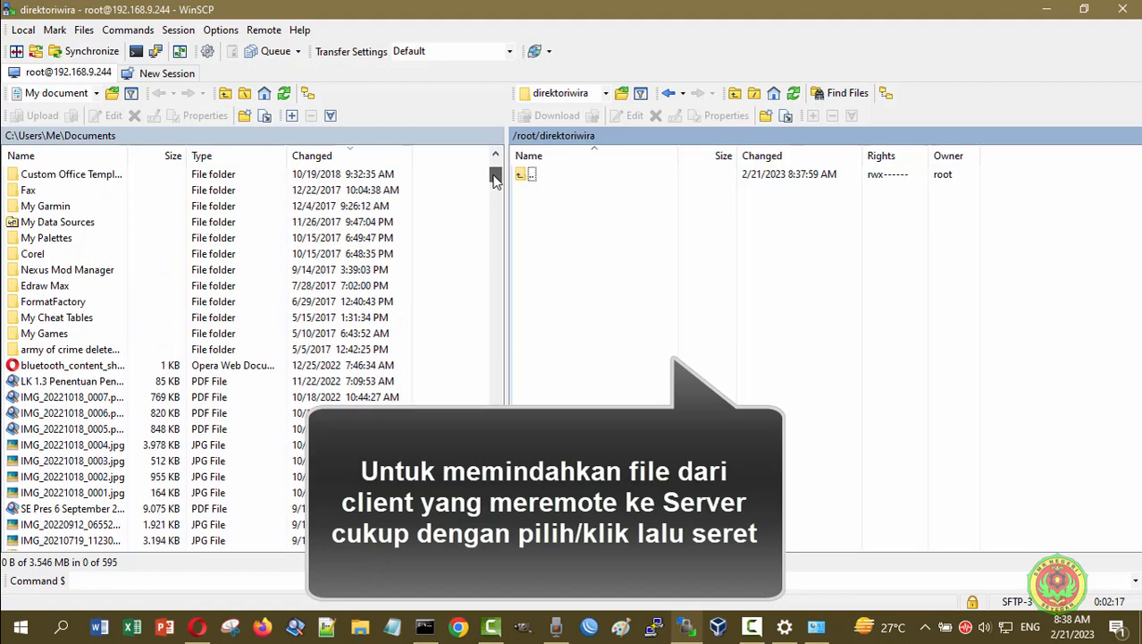
pyautogui.click(98, 368)
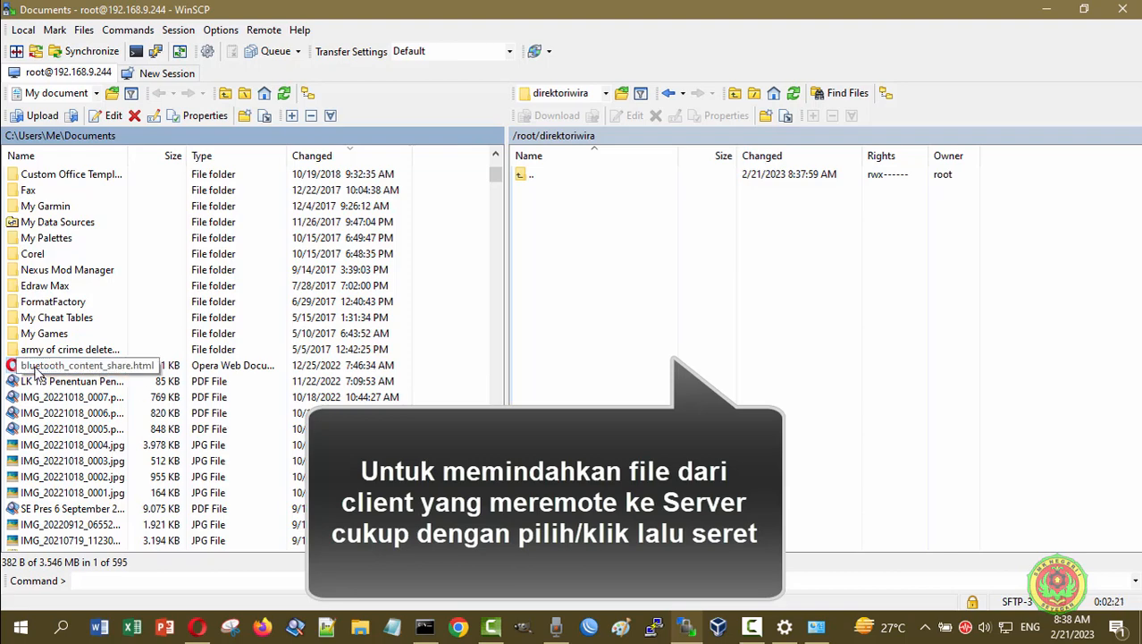
pyautogui.moveTo(36, 371); pyautogui.dragTo(658, 340)
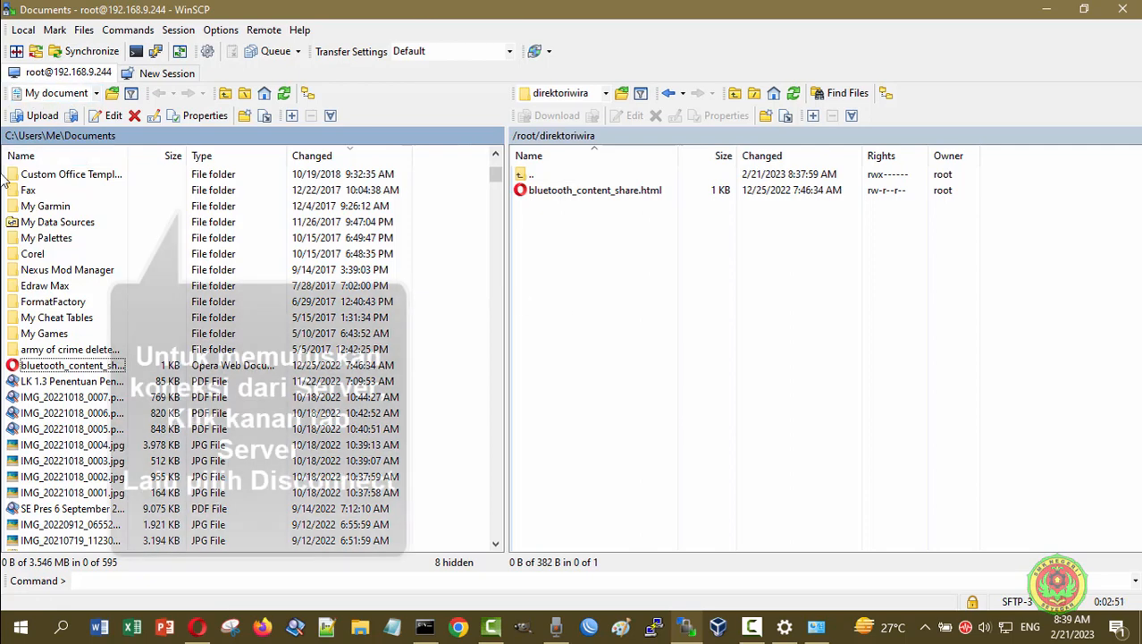
pyautogui.rightClick(76, 73)
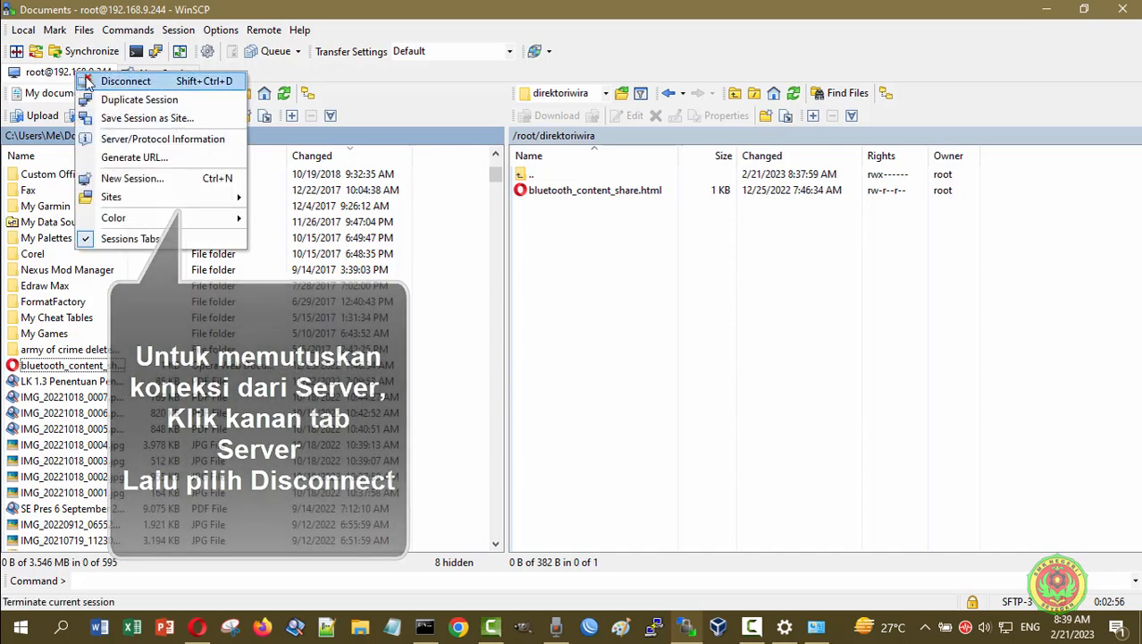
pyautogui.click(86, 80)
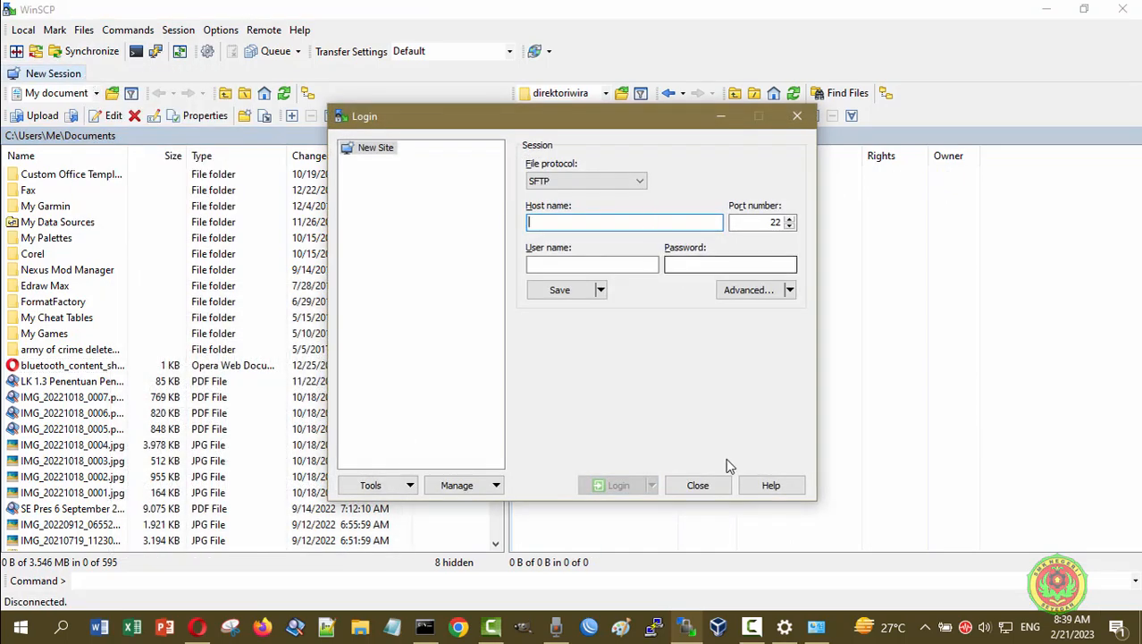
pyautogui.click(715, 486)
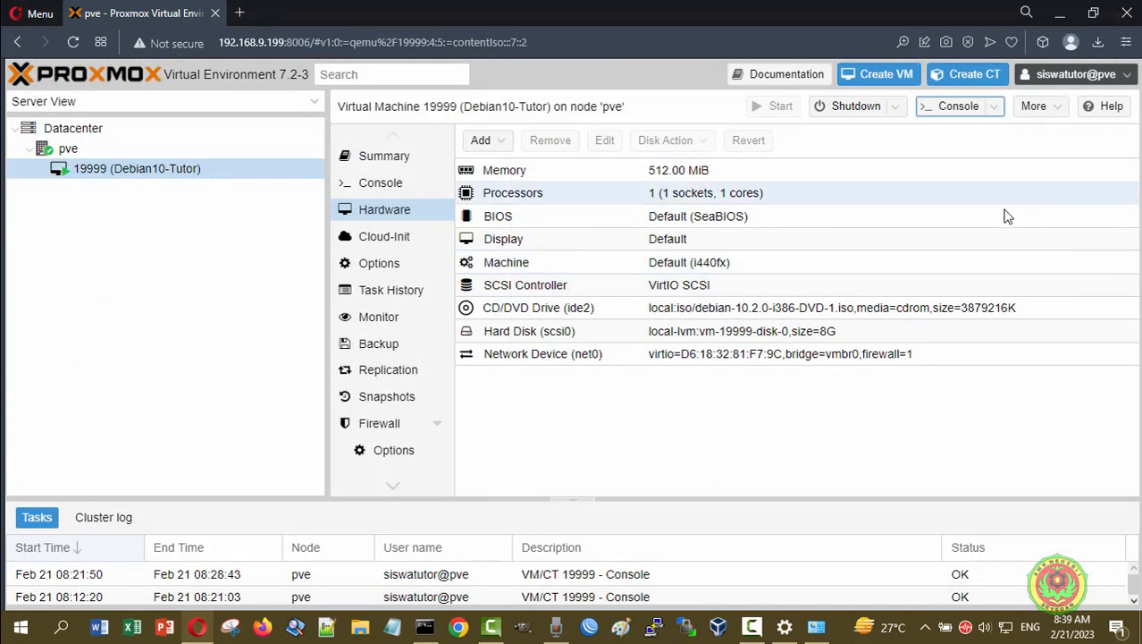
# - Open the Debian10-Tutor VM's noVNC console from Proxmox and make it full screen
pyautogui.click(994, 109)
pyautogui.click(968, 130)
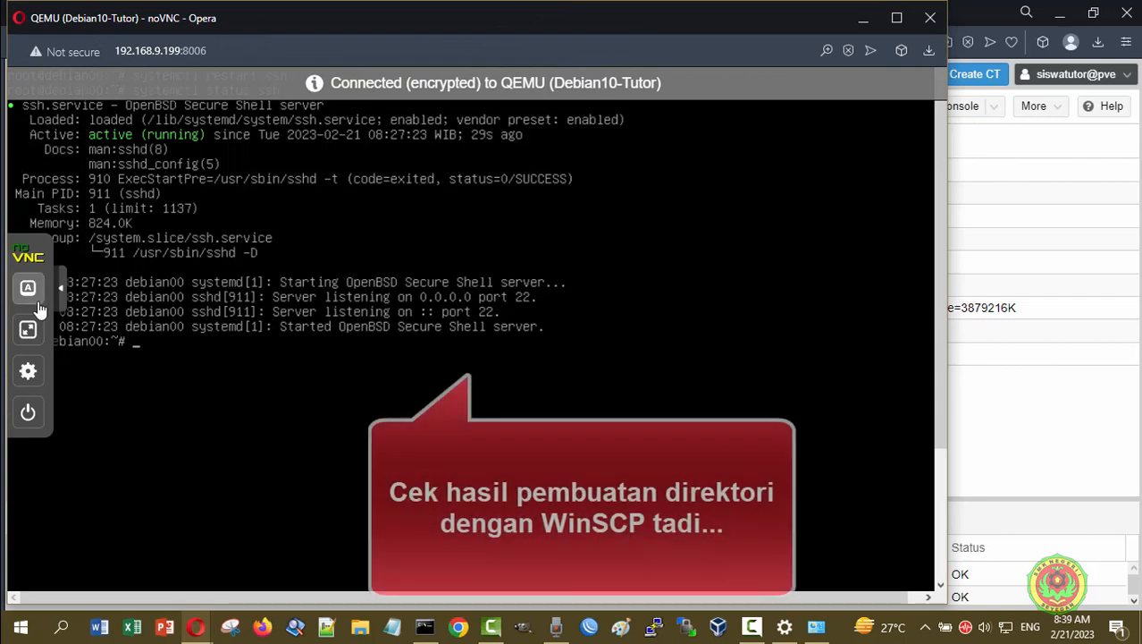
pyautogui.click(28, 329)
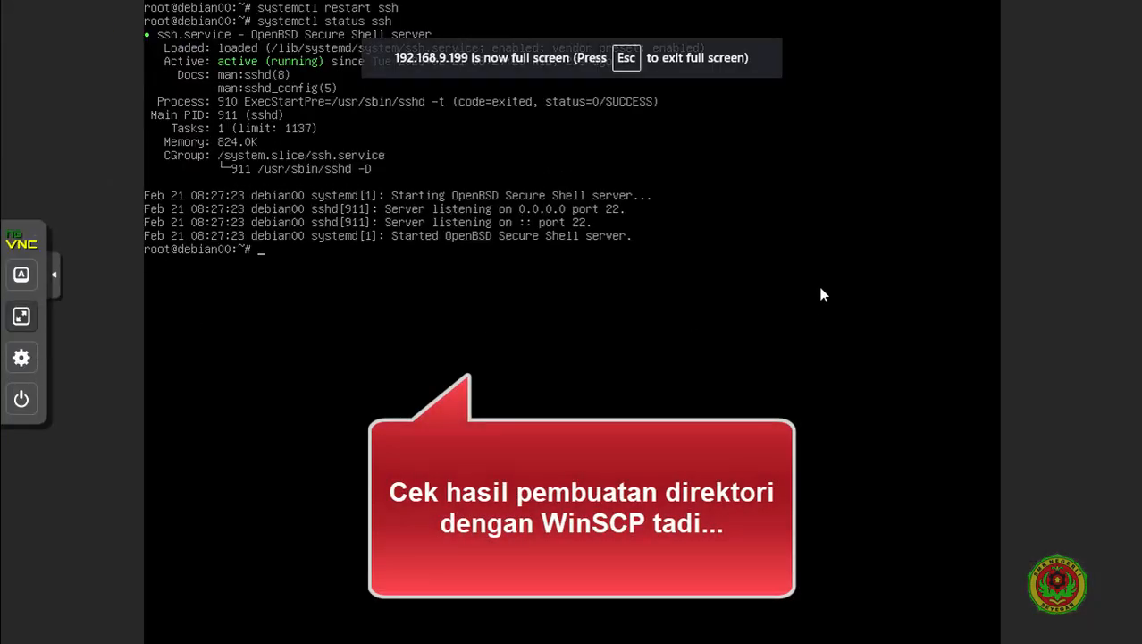
# - Clear the VM console and list the contents of root's home directory with "ls"
pyautogui.write('c')
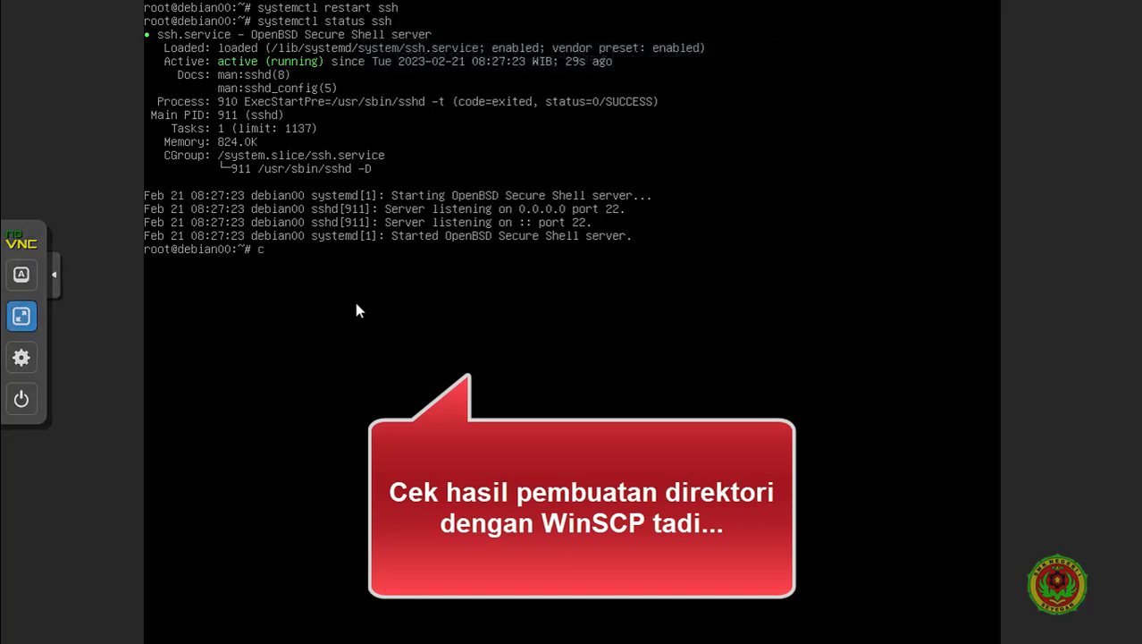
pyautogui.write('lear')
pyautogui.press('Return')
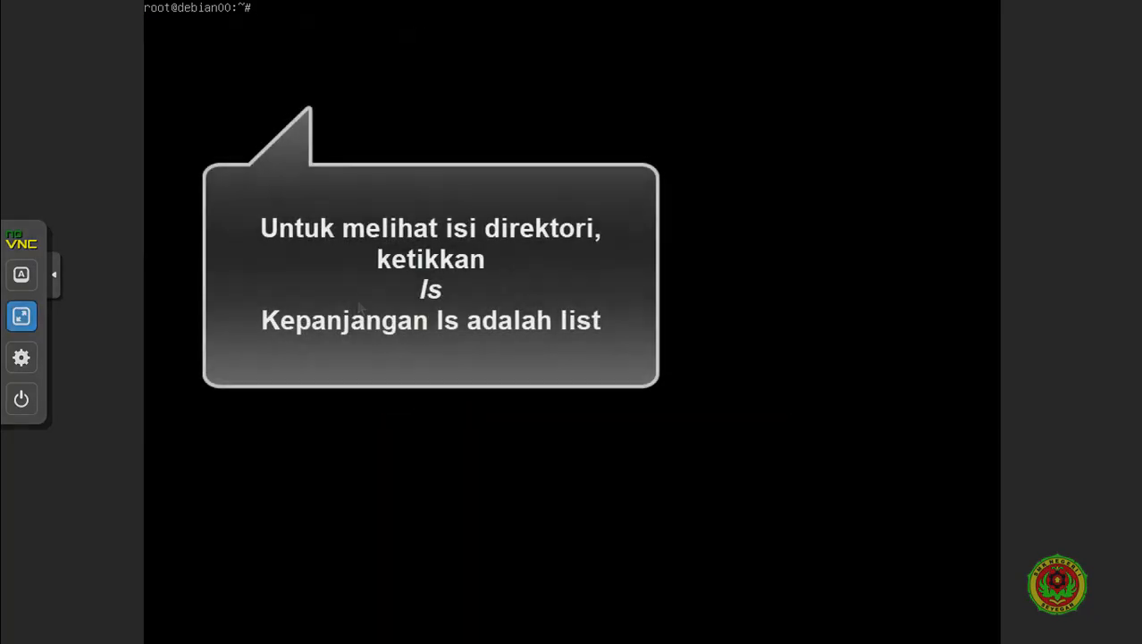
pyautogui.write('ls')
pyautogui.press('Return')
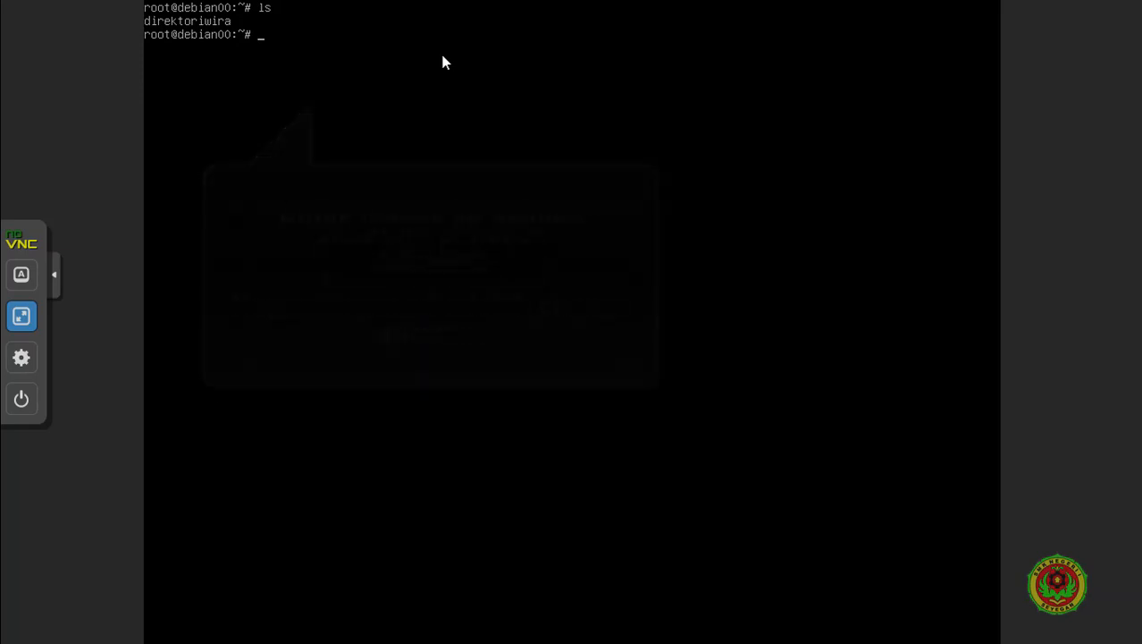
# - Change into the direktoriwira directory in the VM console and list its contents
pyautogui.write('cd')
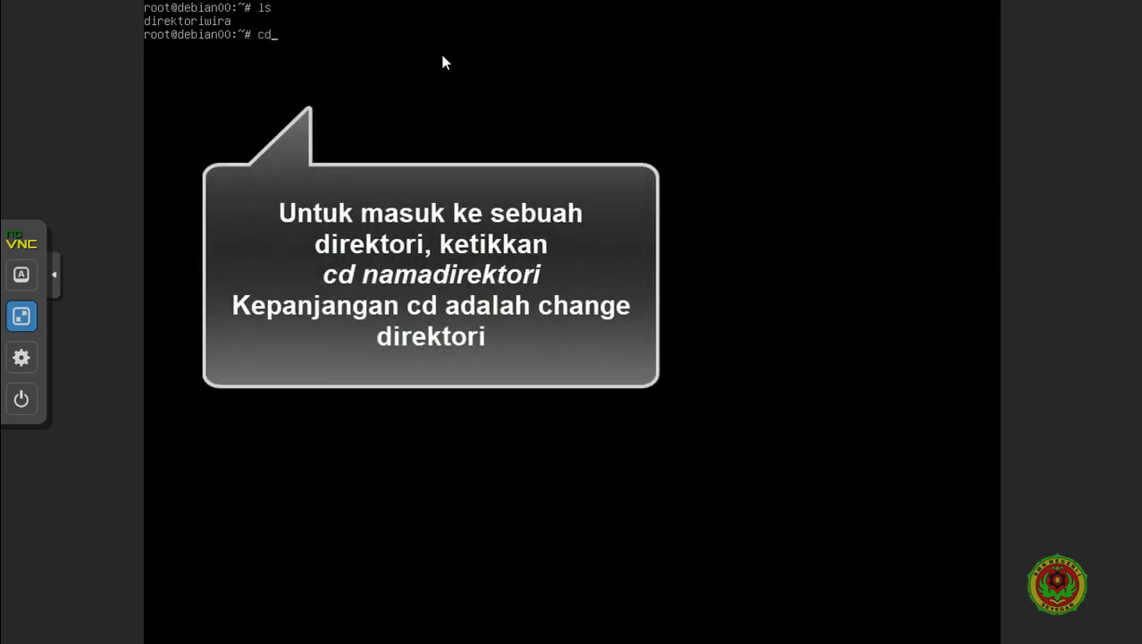
pyautogui.write(' direktoriwira')
pyautogui.press('Return')
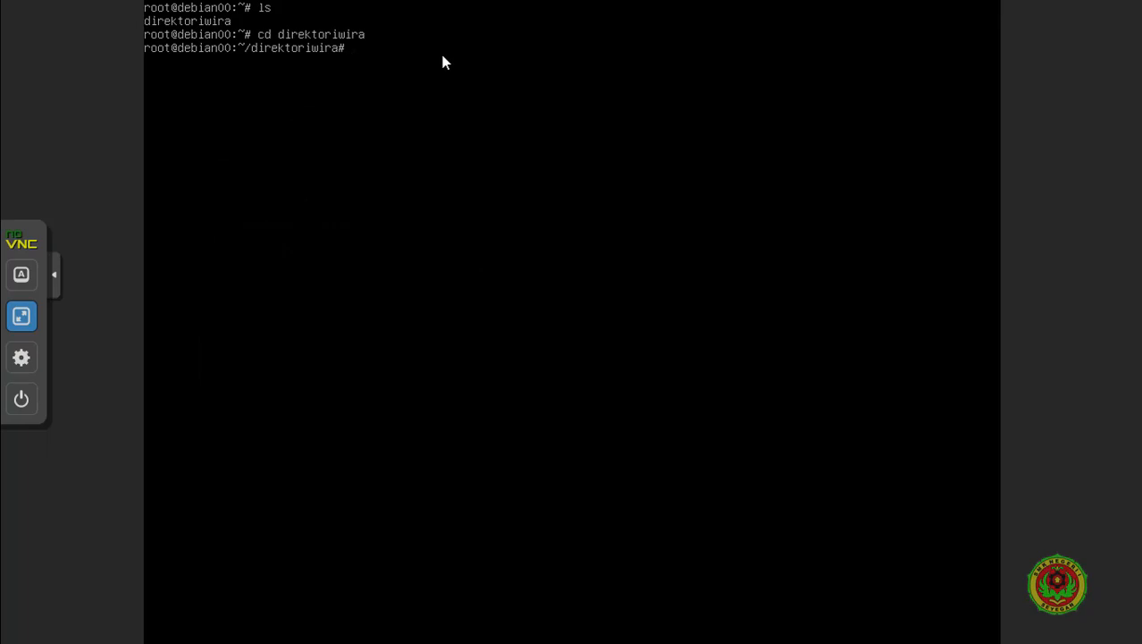
pyautogui.write('ls')
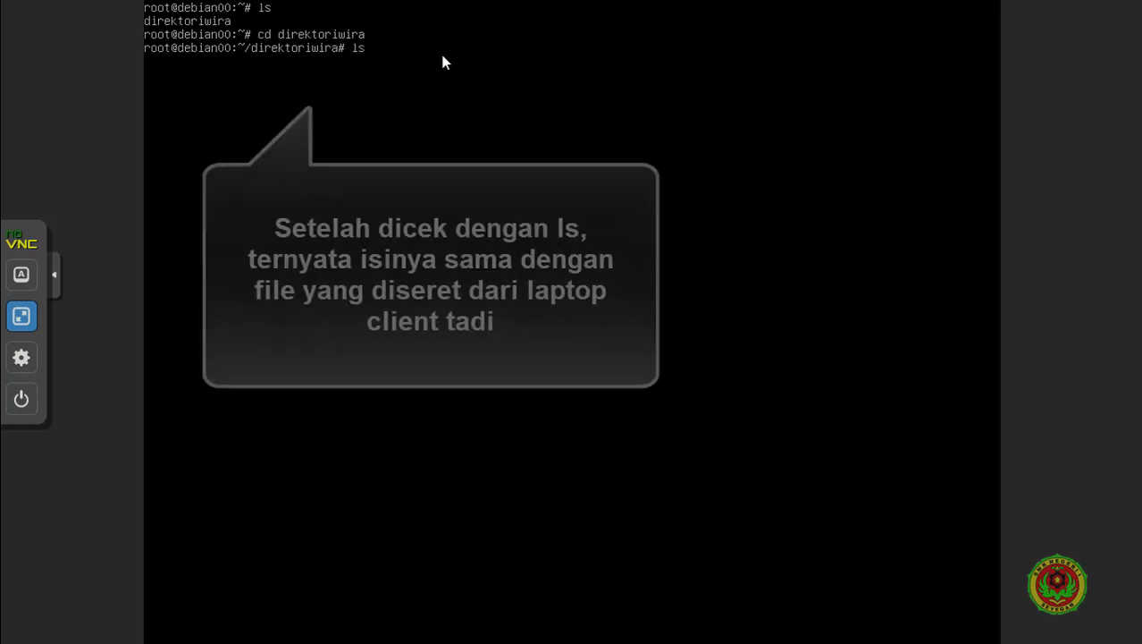
pyautogui.press('Return')
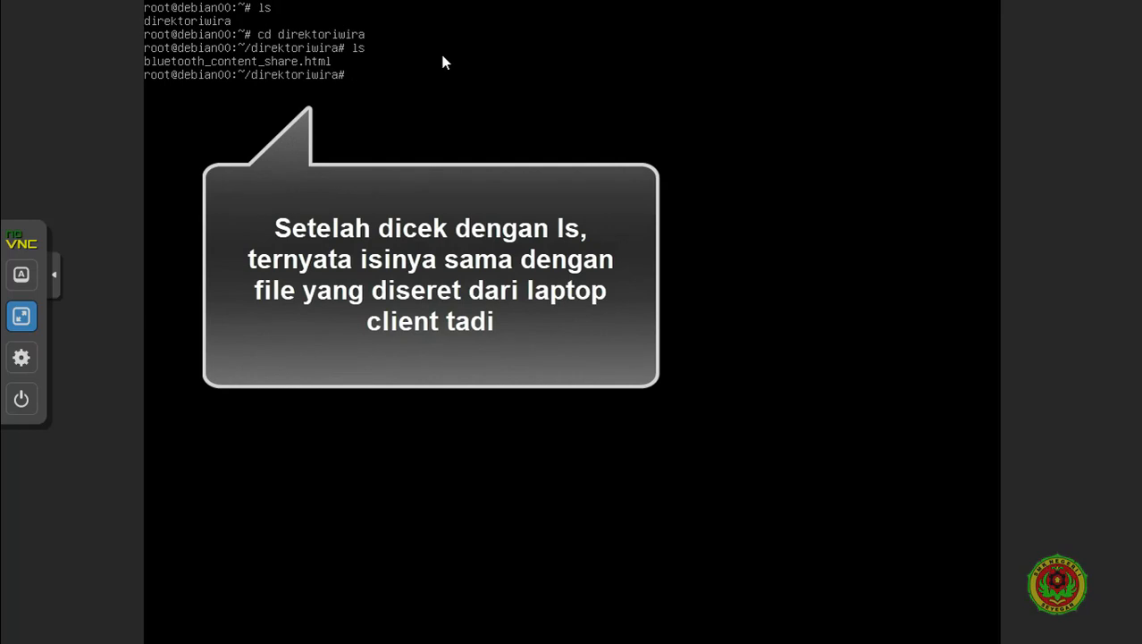
# - Leave the full-screen console and switch to PuTTY to open an SSH session to 192.168.9.244 on port 22
pyautogui.click(21, 317)
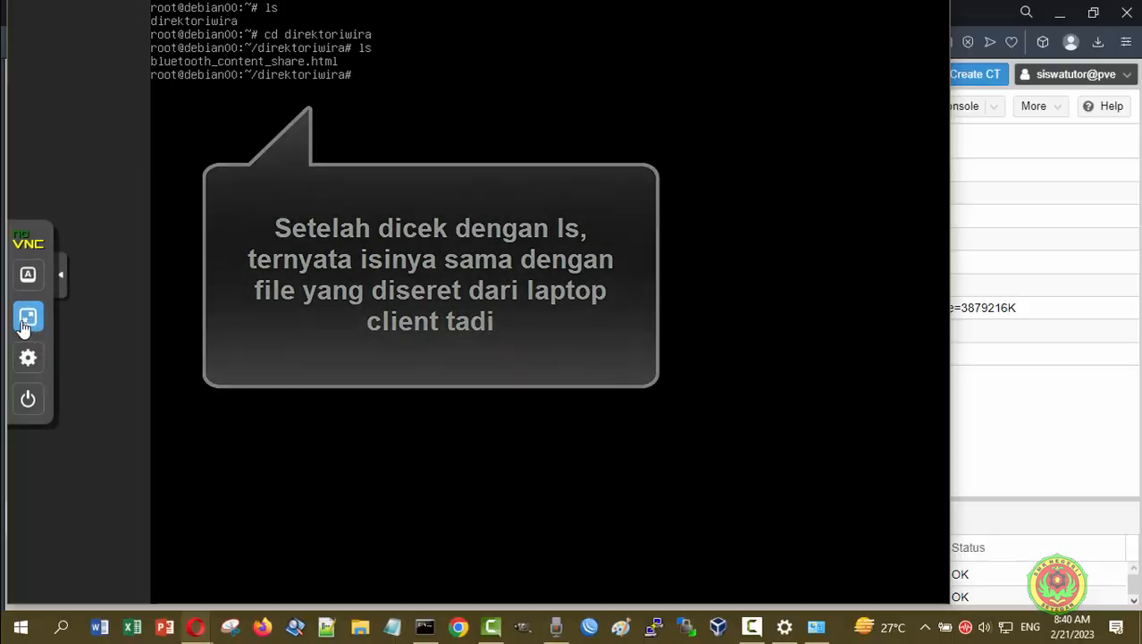
pyautogui.click(650, 630)
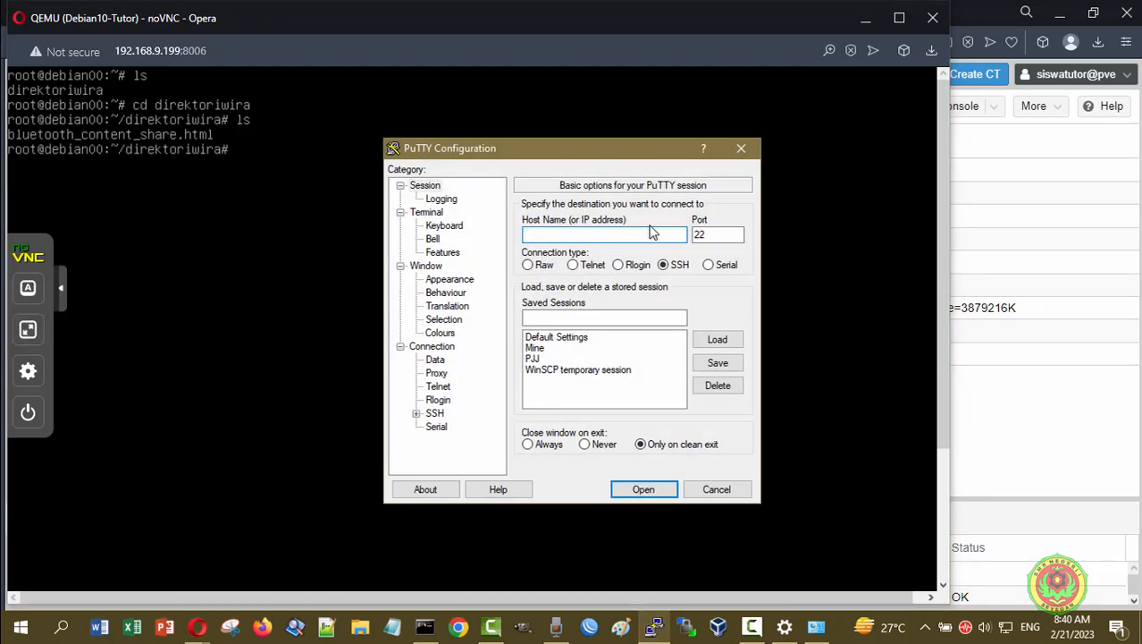
pyautogui.write('192')
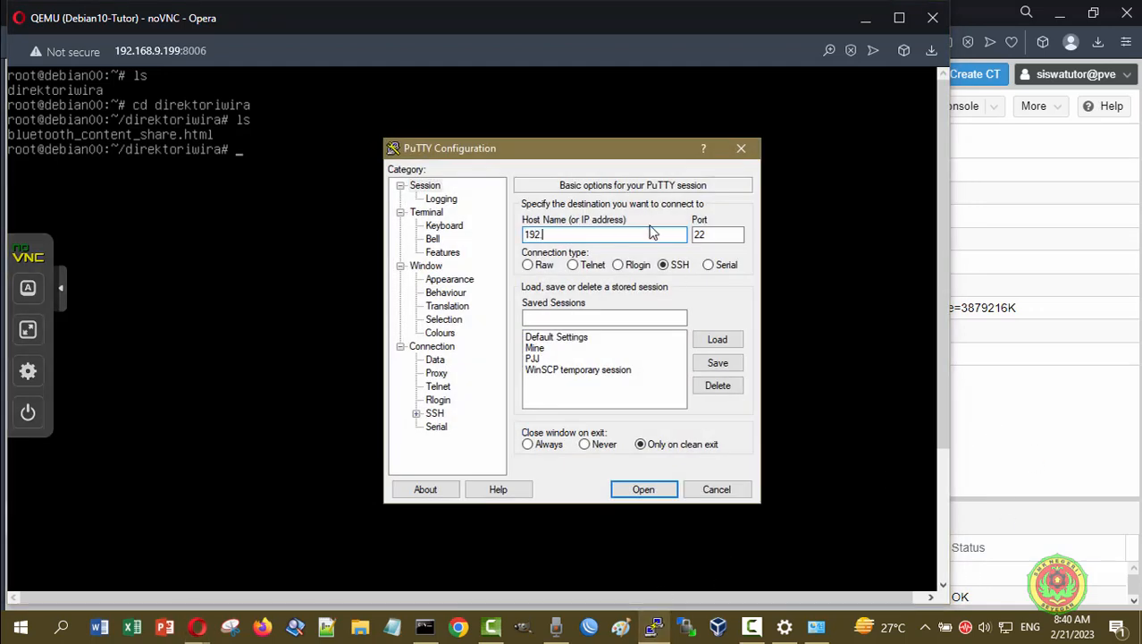
pyautogui.write('.168.9.244')
pyautogui.click(656, 489)
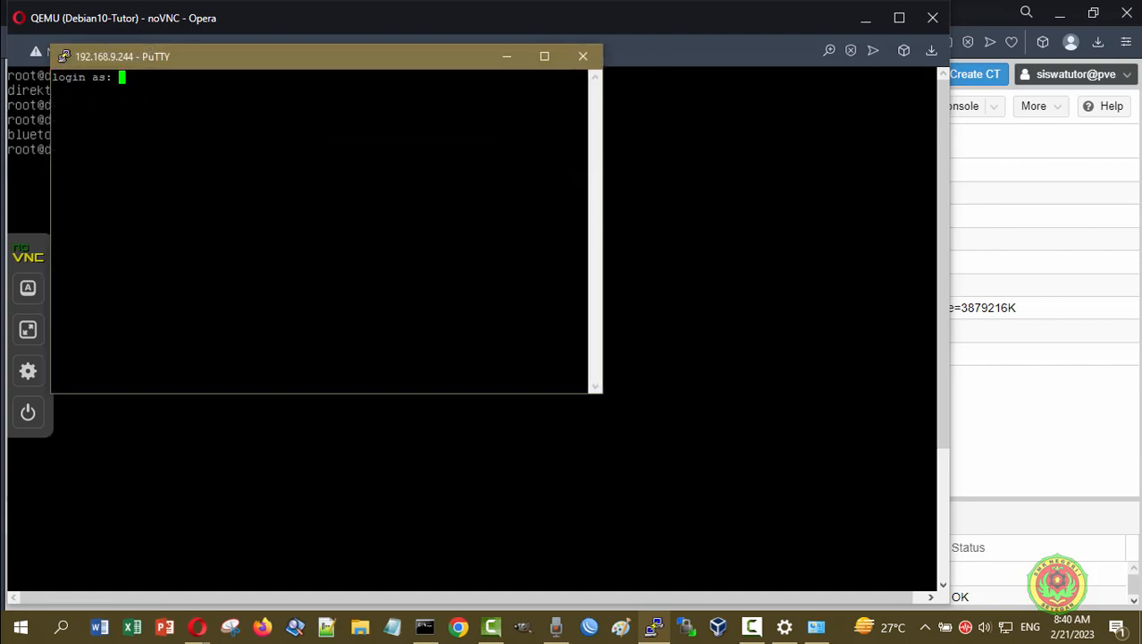
# - Log in to the SSH session as root with the account password
pyautogui.write('root')
pyautogui.press('Return')
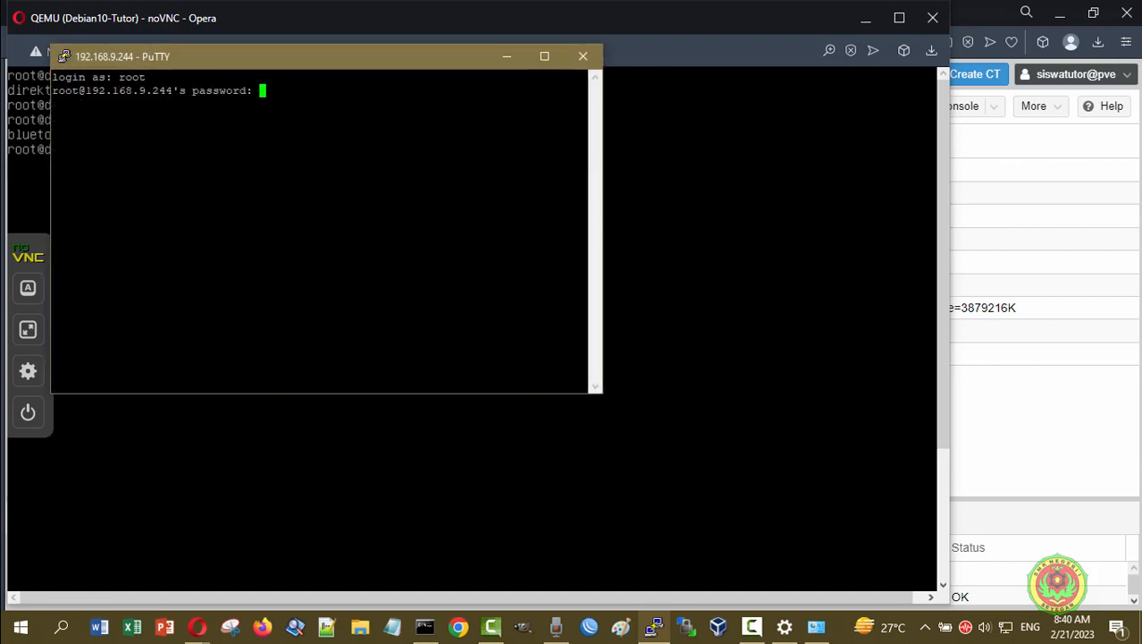
pyautogui.press('Return')
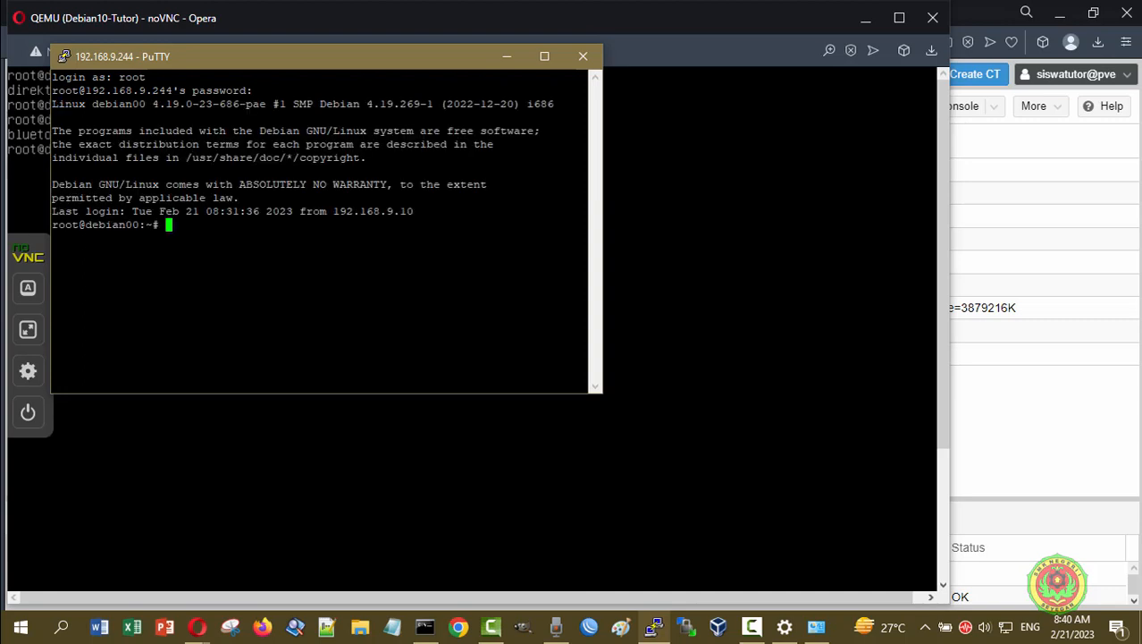
# - Over SSH, list root's home directory, then change into direktoriwira and list its contents
pyautogui.write('ls')
pyautogui.press('Return')
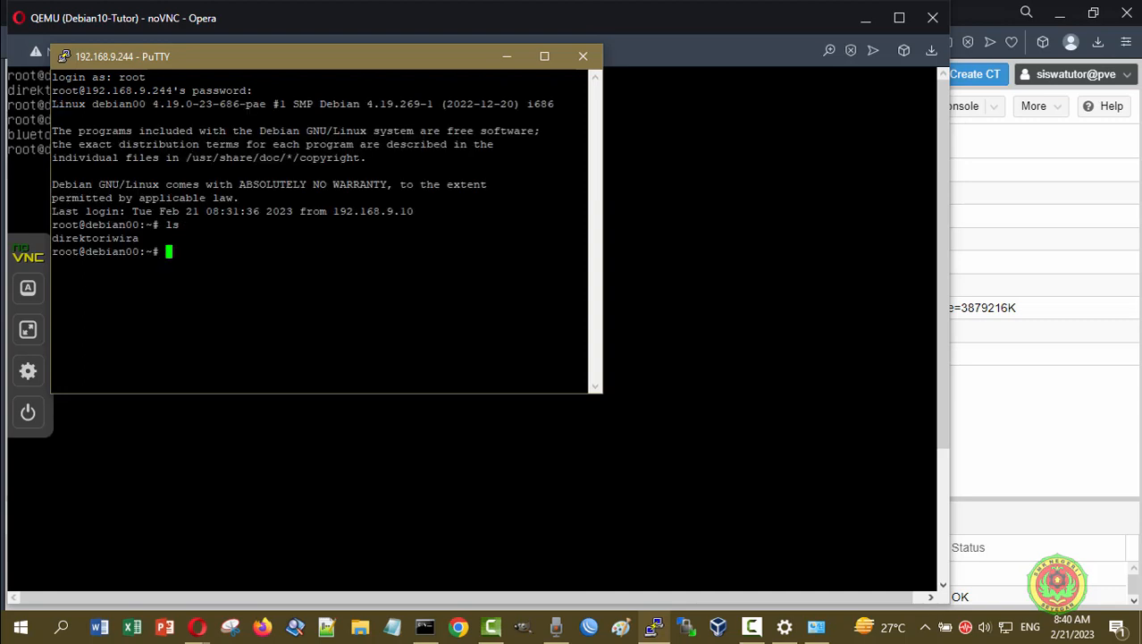
pyautogui.write('cd direktoriwira')
pyautogui.press('Return')
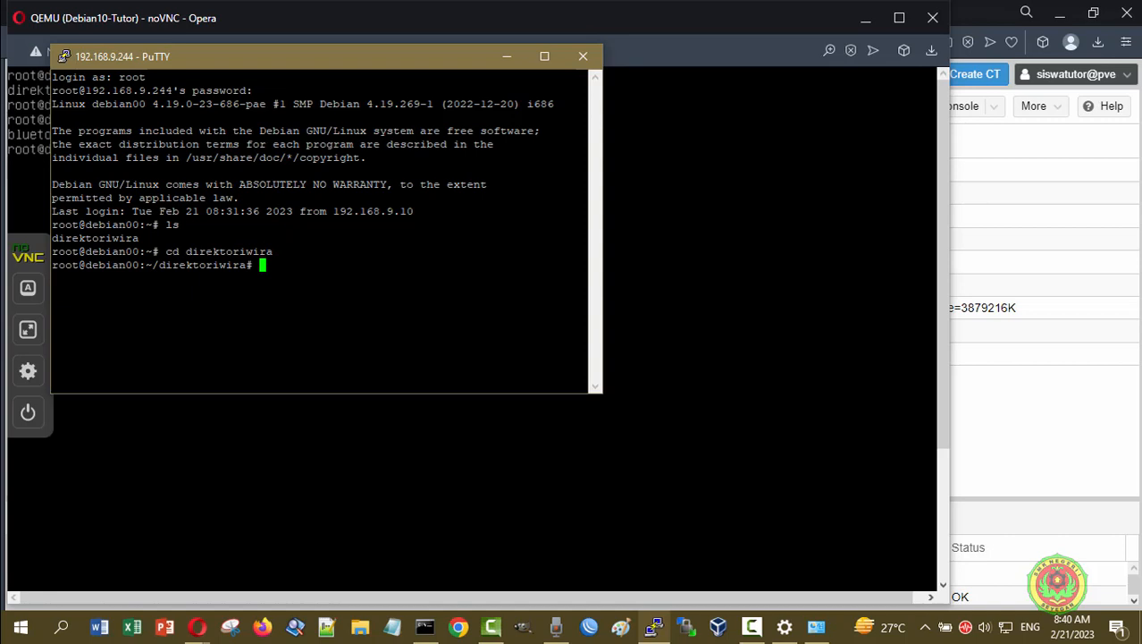
pyautogui.write('ls')
pyautogui.press('Return')
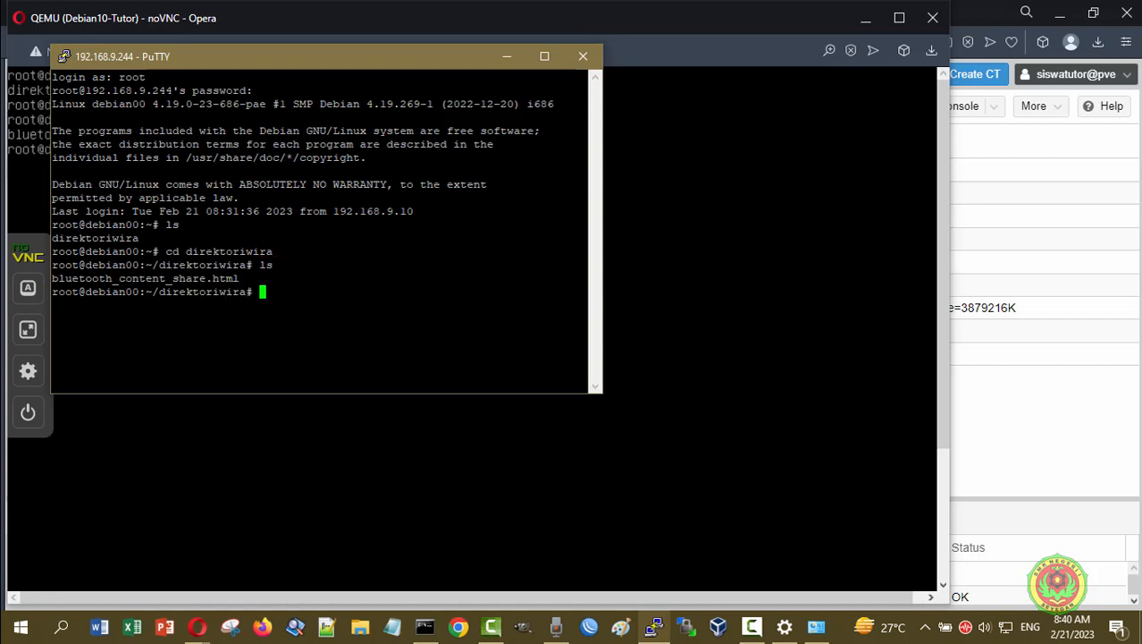
# - Return to root's home directory over SSH, minimizing the VM console and moving the PuTTY window clear of it
pyautogui.write('cd')
pyautogui.click(865, 18)
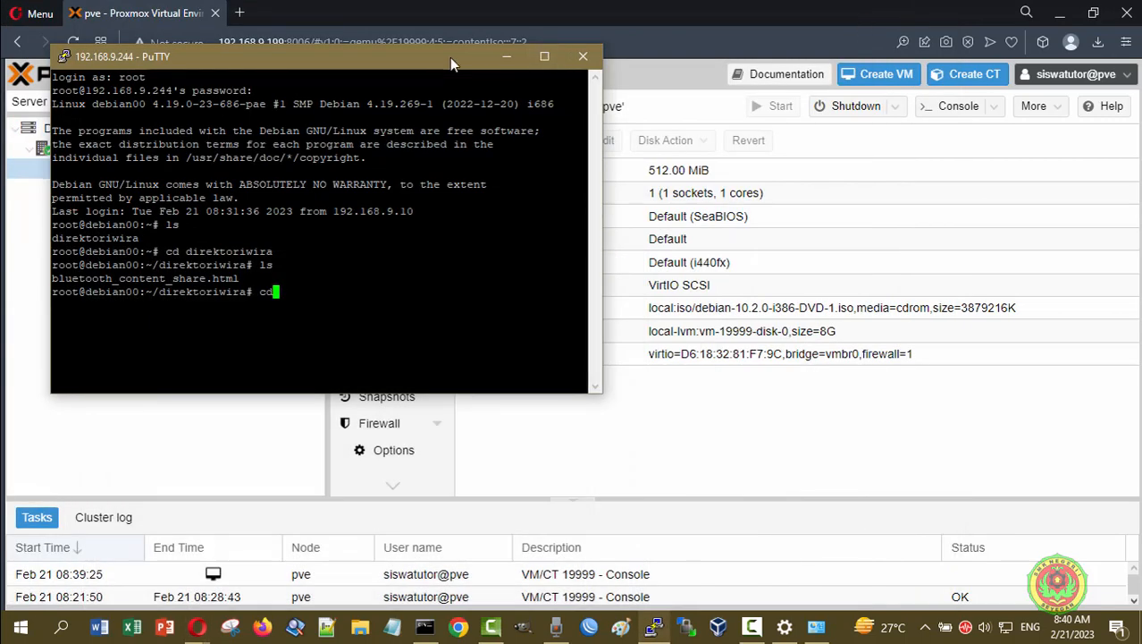
pyautogui.moveTo(450, 57); pyautogui.dragTo(659, 138)
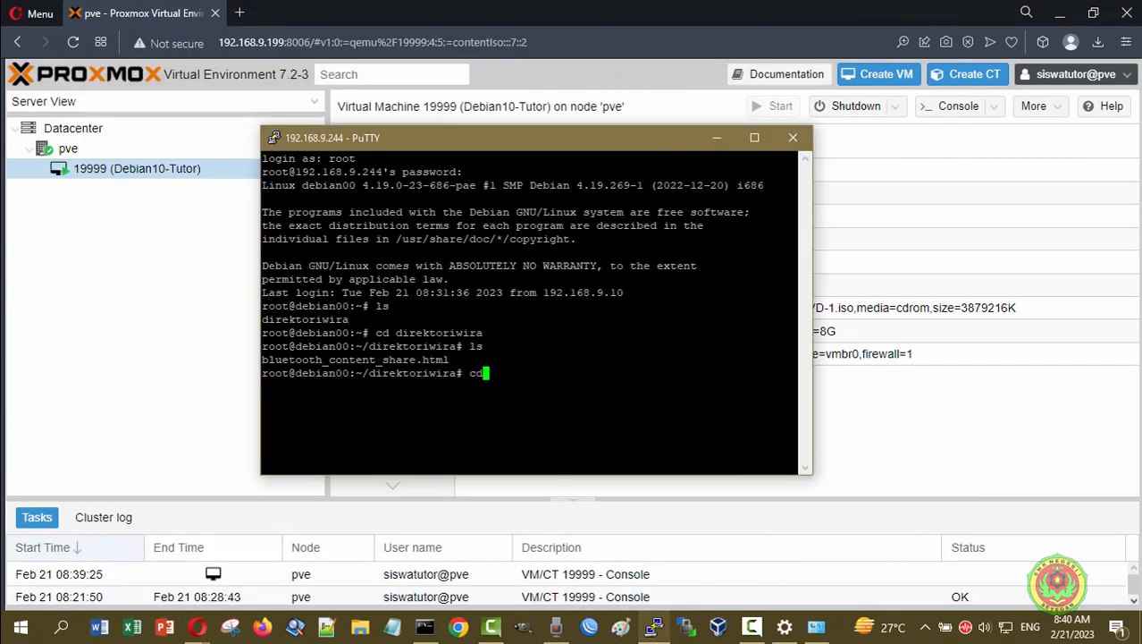
pyautogui.press('Return')
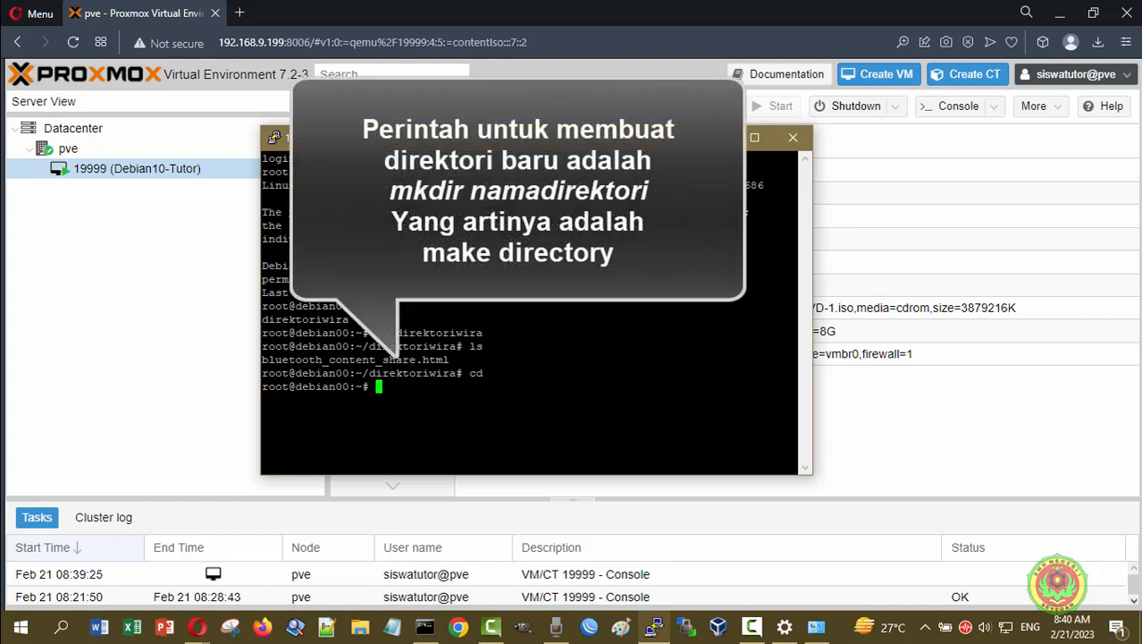
# - Create a directory named direktorikedua in root's home directory and list the directory contents
pyautogui.write('mkdir direktorikedua')
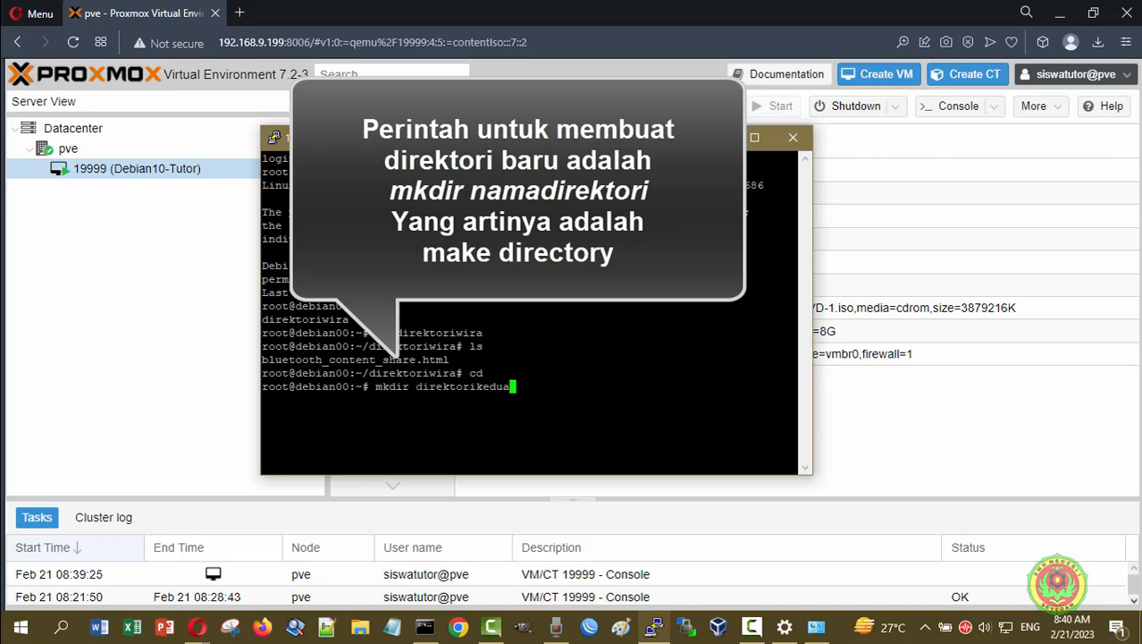
pyautogui.press('Return')
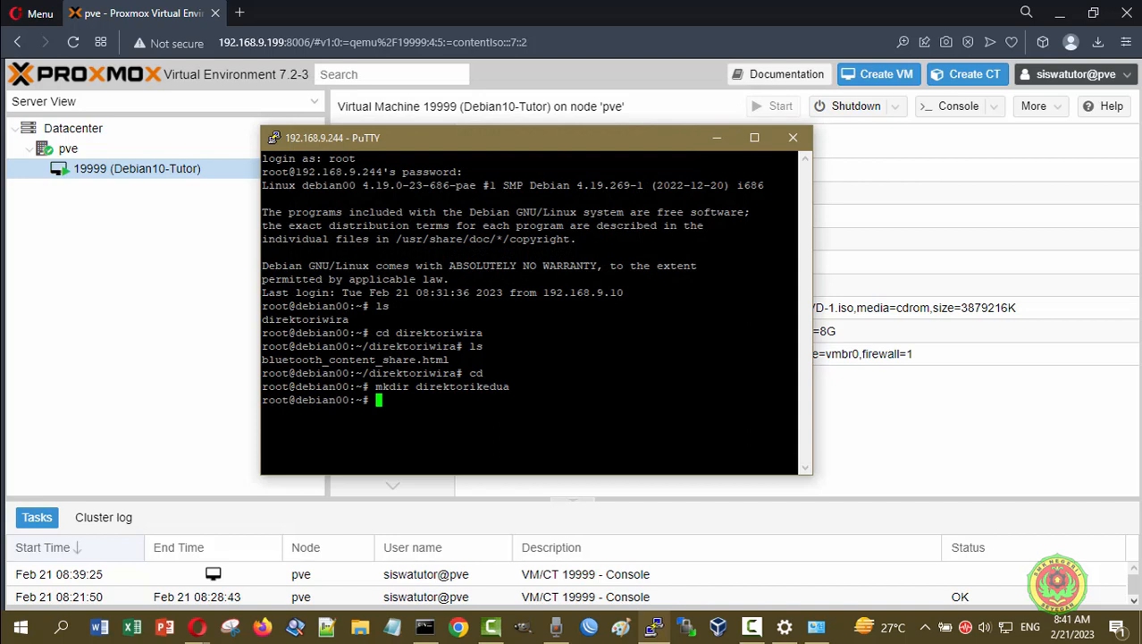
pyautogui.write('ls')
pyautogui.press('Return')
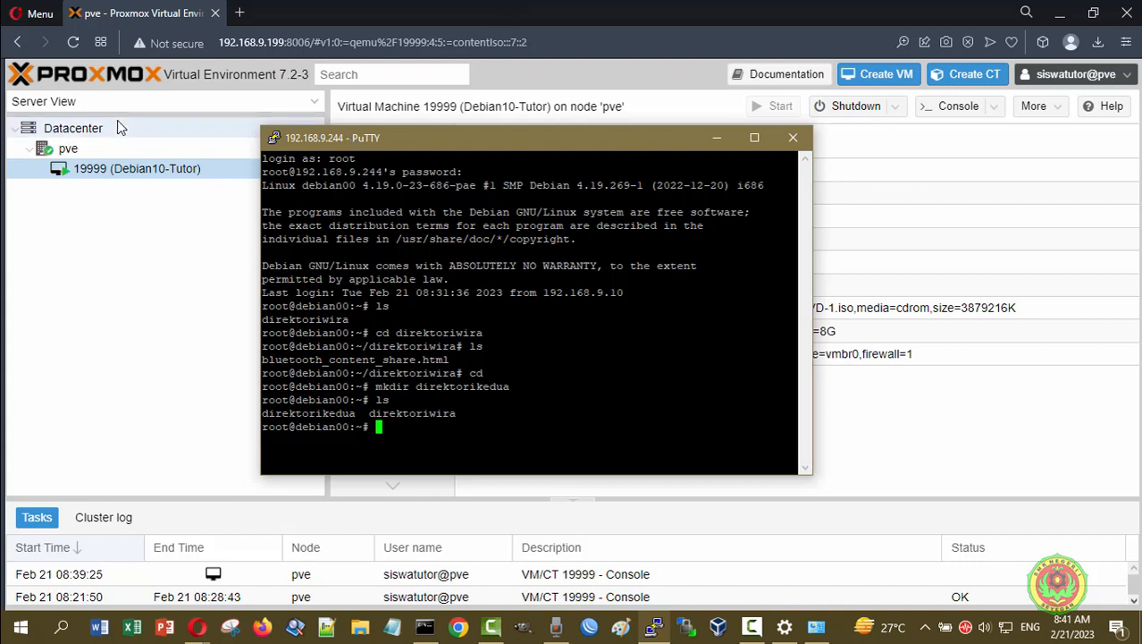
# - In the running session's appearance settings, set the terminal font to Lucida Console, Bold Oblique, size 14
pyautogui.rightClick(602, 141)
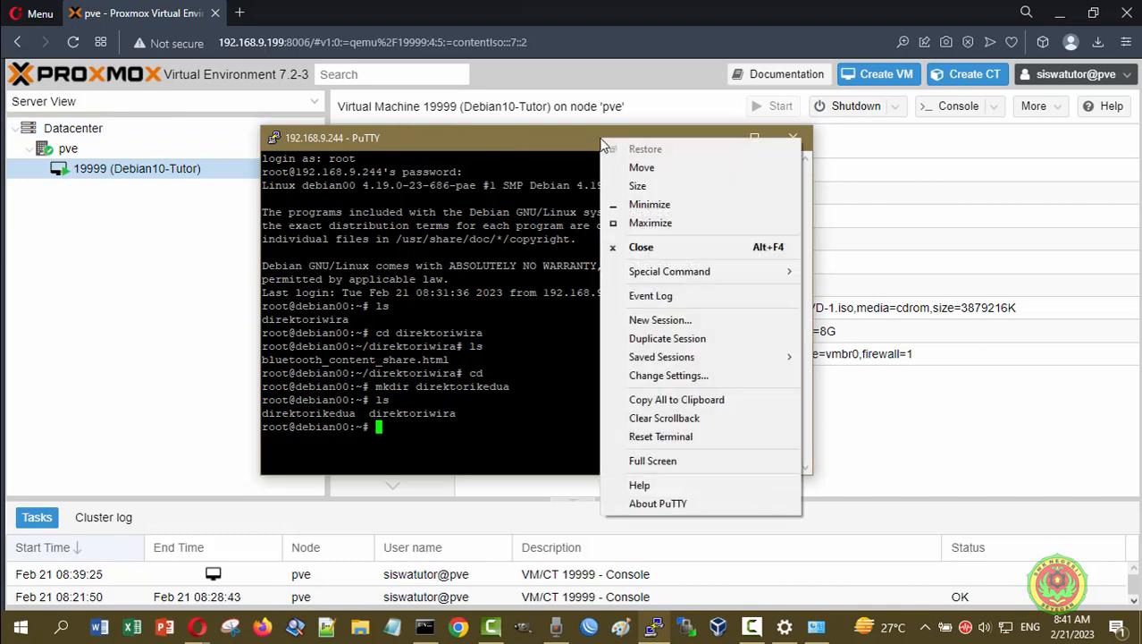
pyautogui.click(684, 379)
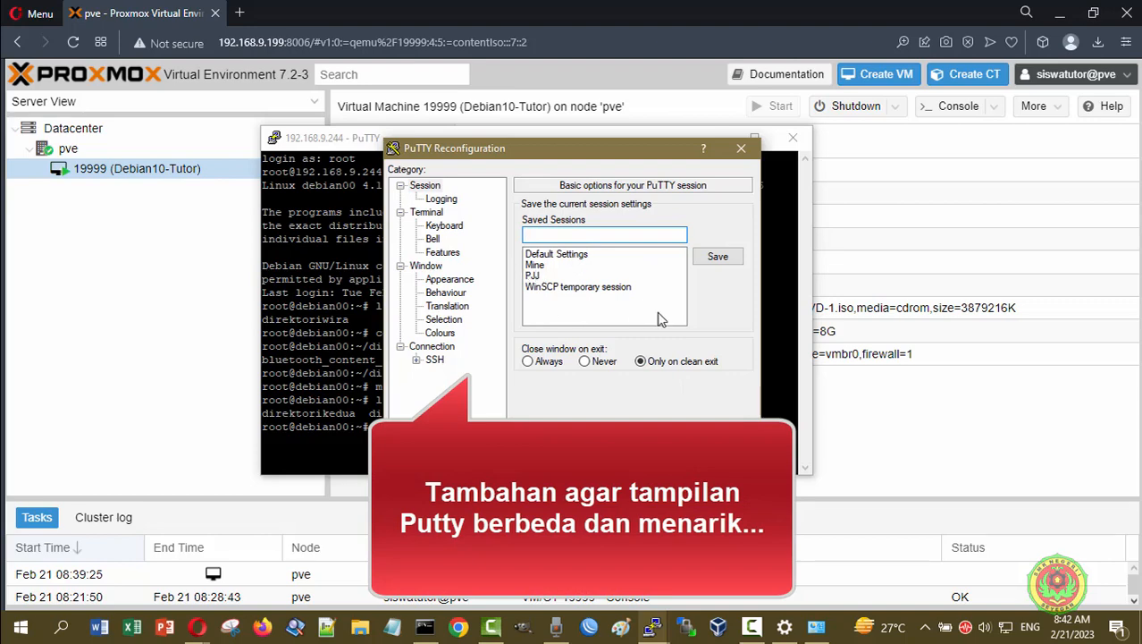
pyautogui.click(461, 280)
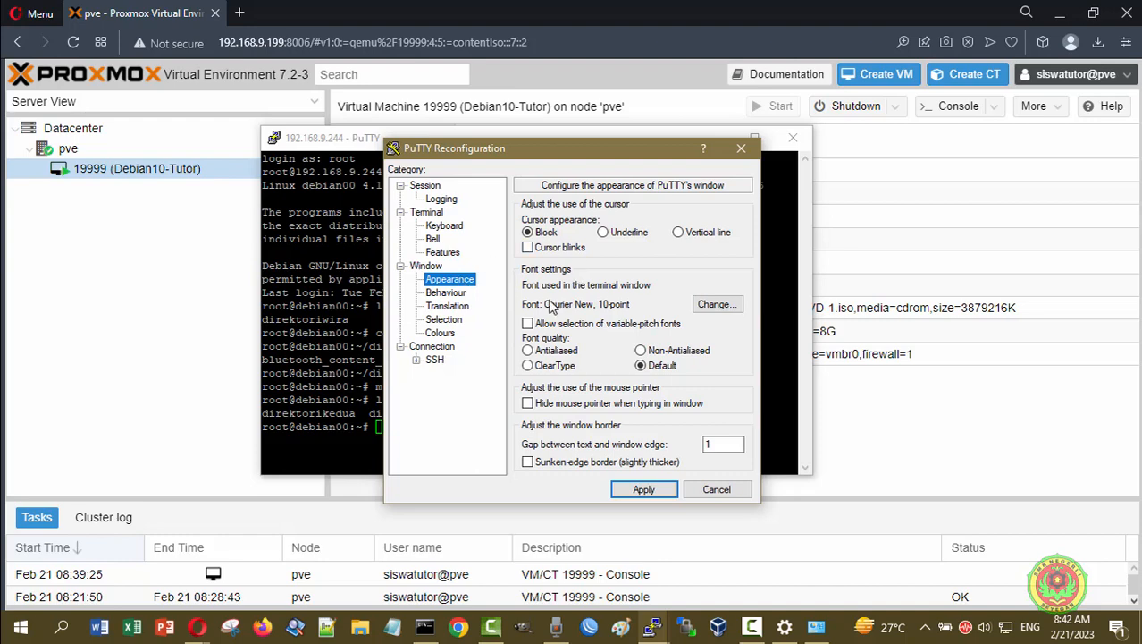
pyautogui.click(733, 306)
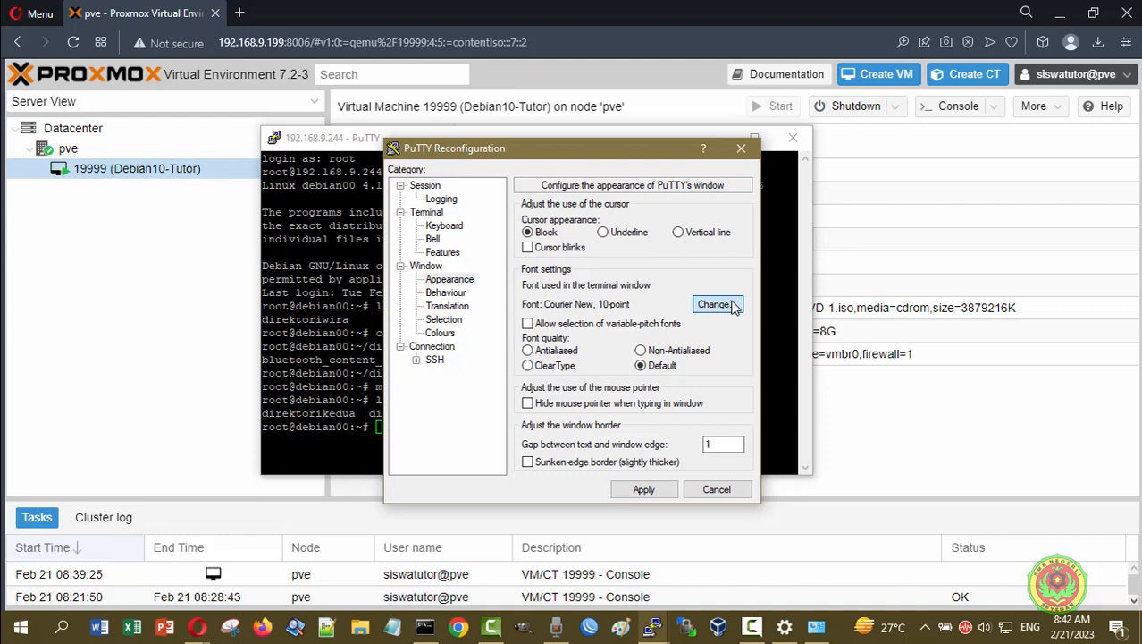
pyautogui.click(714, 304)
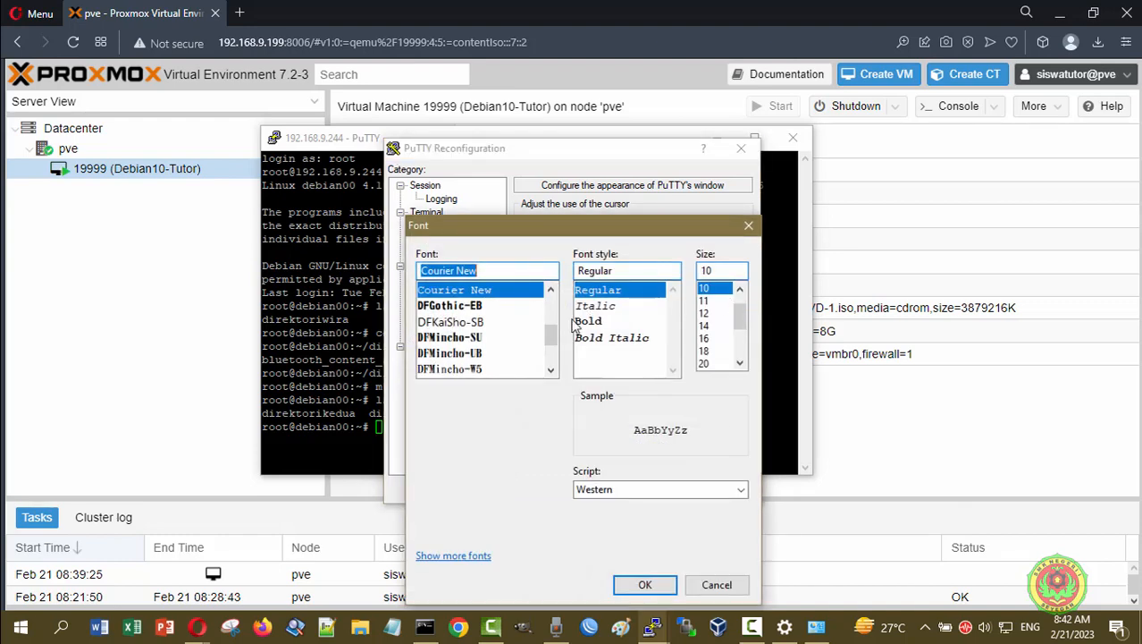
pyautogui.moveTo(553, 332); pyautogui.dragTo(552, 358)
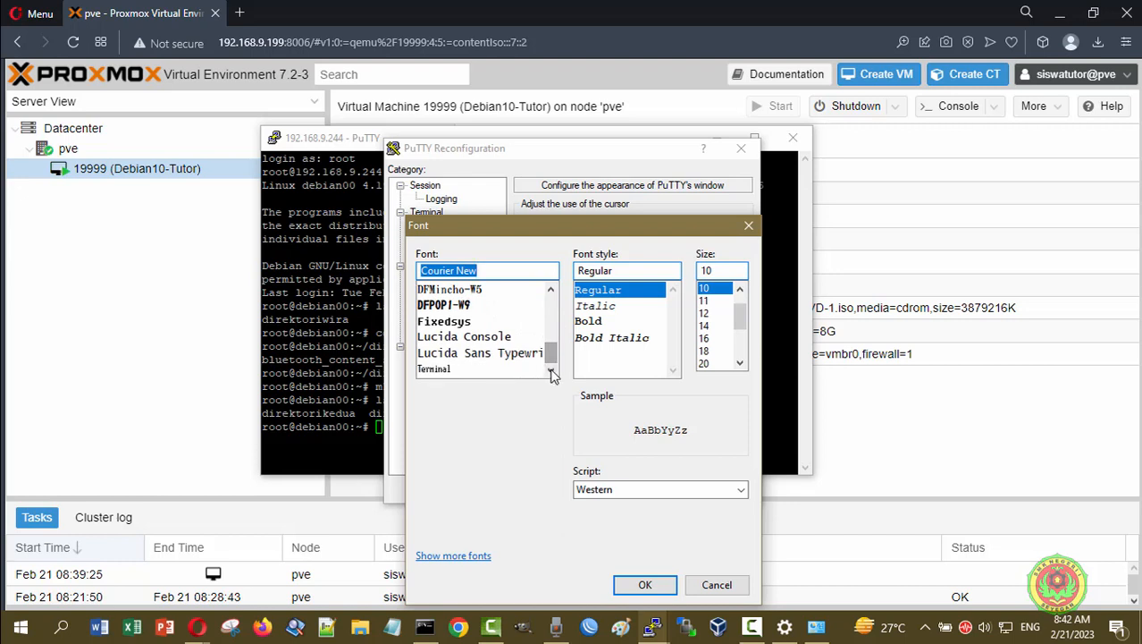
pyautogui.click(491, 340)
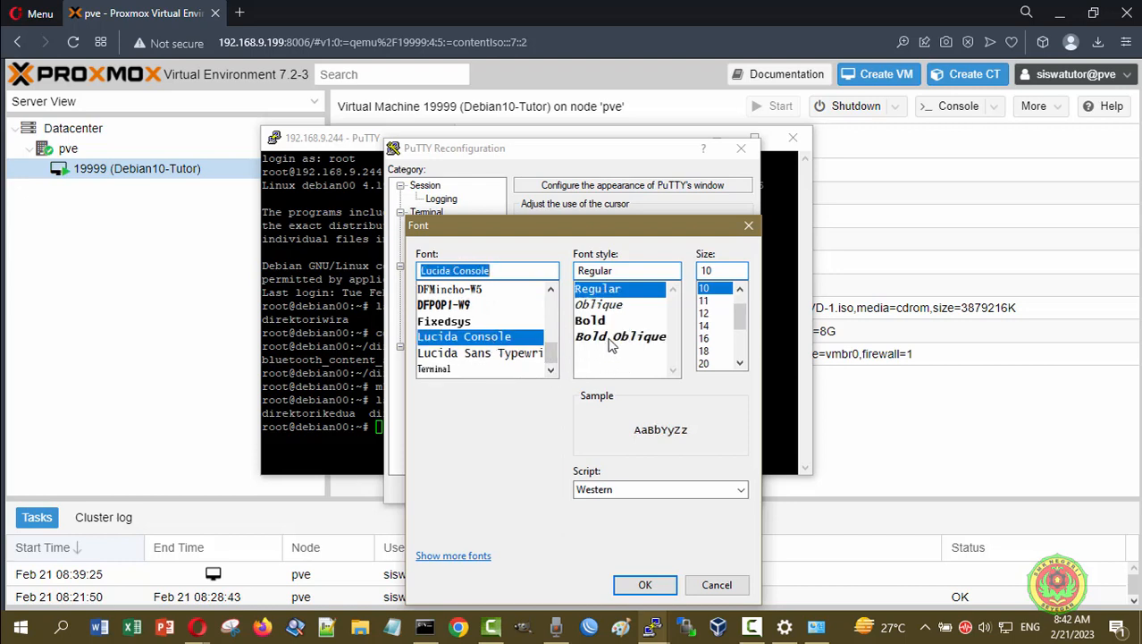
pyautogui.click(611, 340)
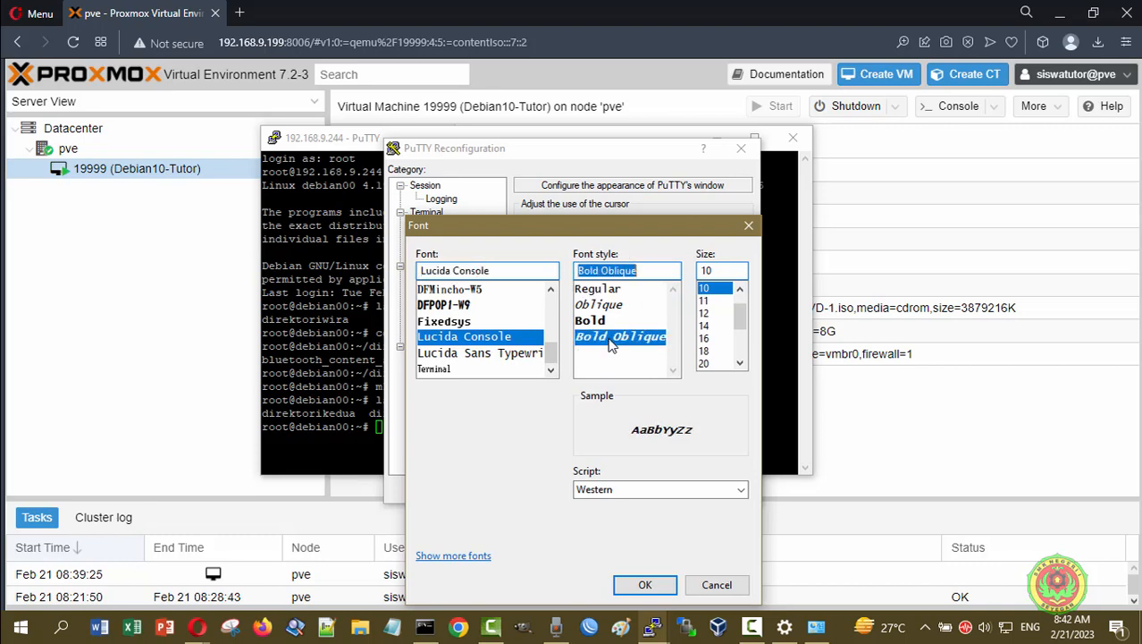
pyautogui.click(707, 328)
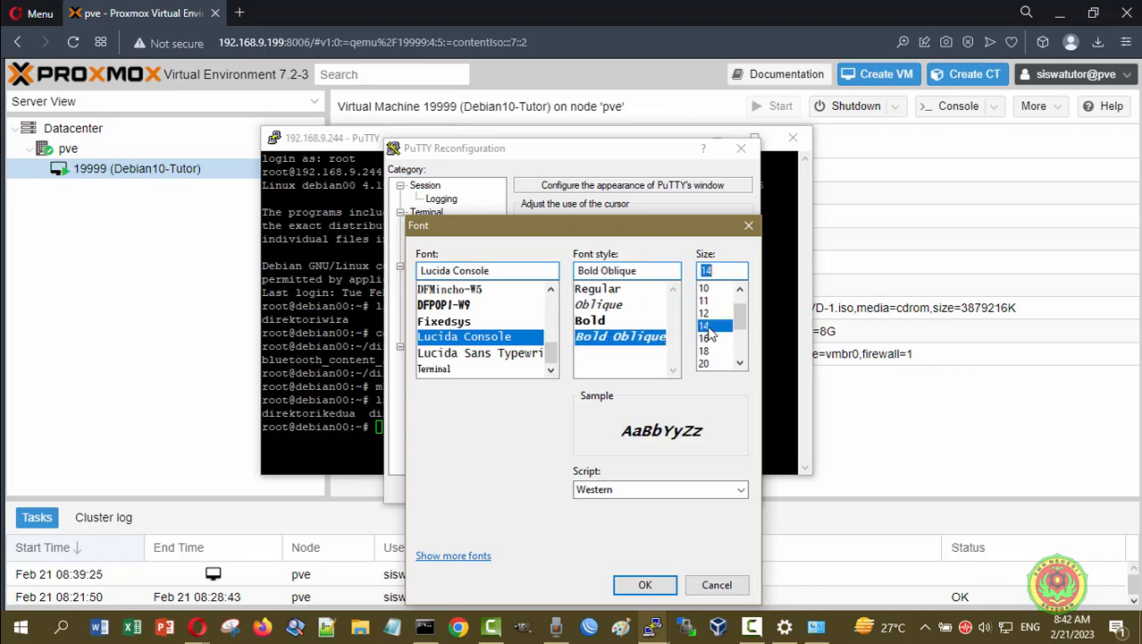
pyautogui.click(644, 585)
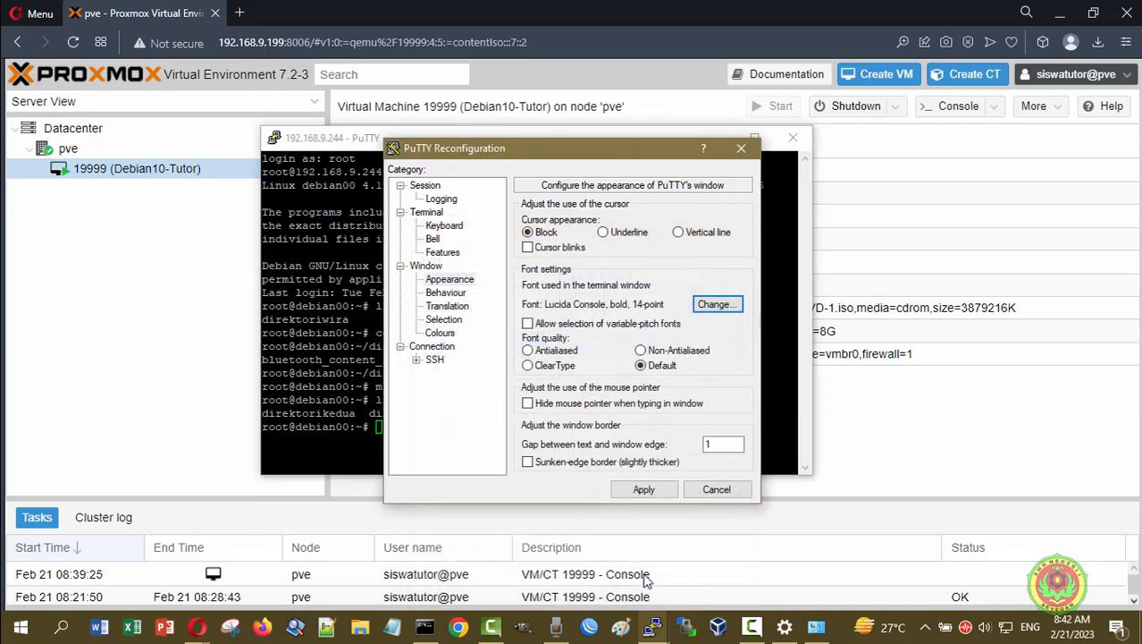
# - Set the terminal's Default Background colour to purple (RGB 113, 53, 149), apply the settings and reposition the terminal window
pyautogui.click(441, 334)
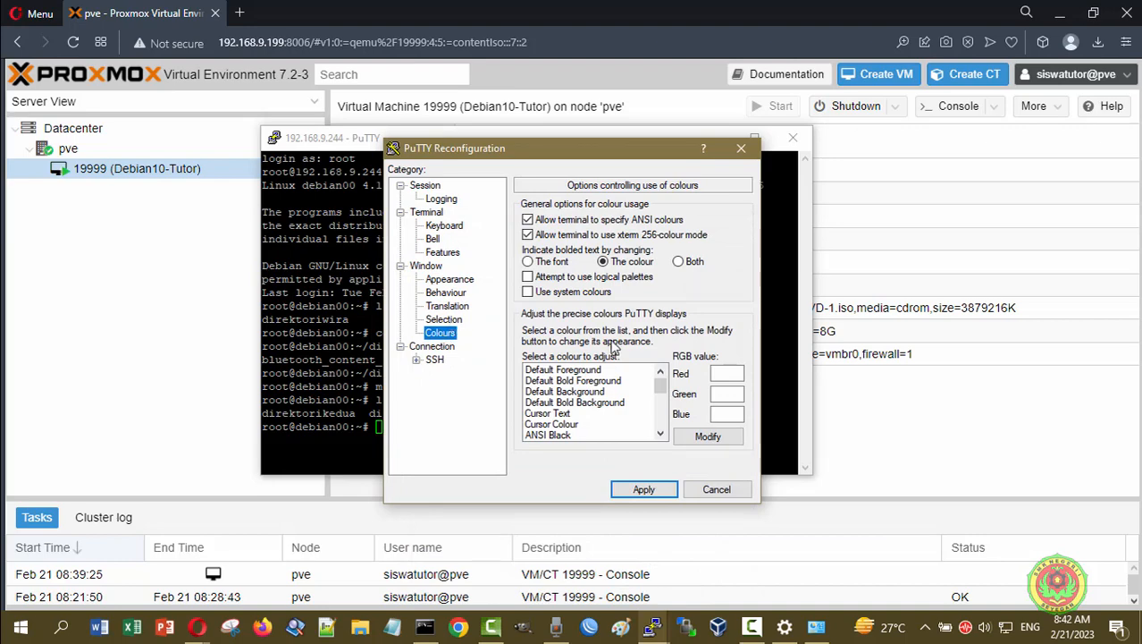
pyautogui.click(597, 393)
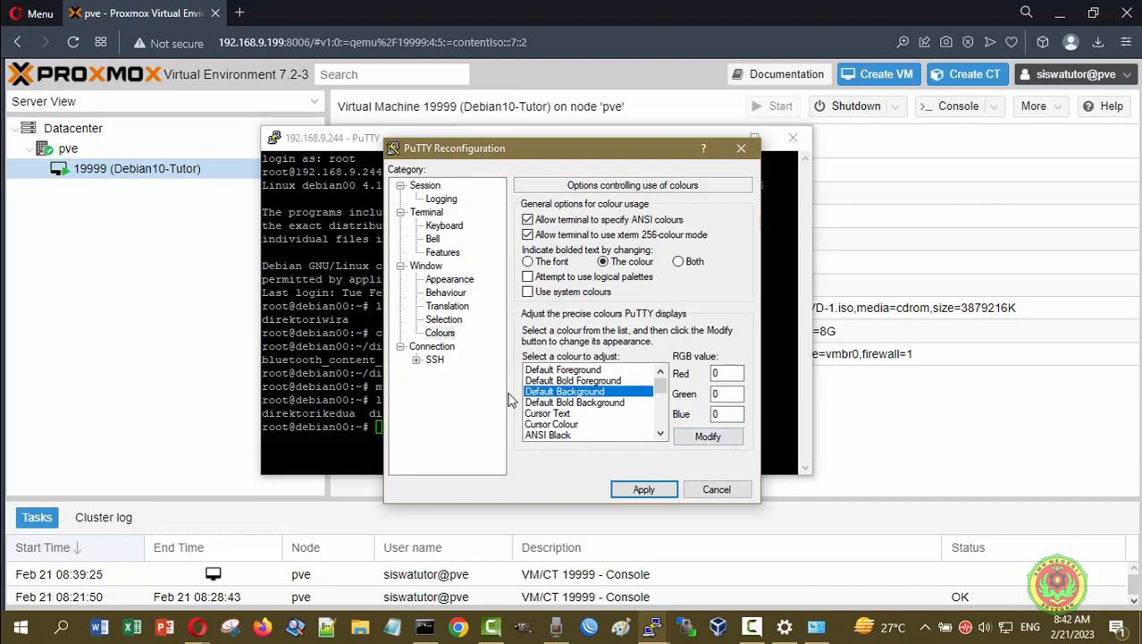
pyautogui.click(708, 436)
pyautogui.moveTo(720, 260); pyautogui.dragTo(694, 270)
pyautogui.moveTo(753, 344); pyautogui.dragTo(756, 286)
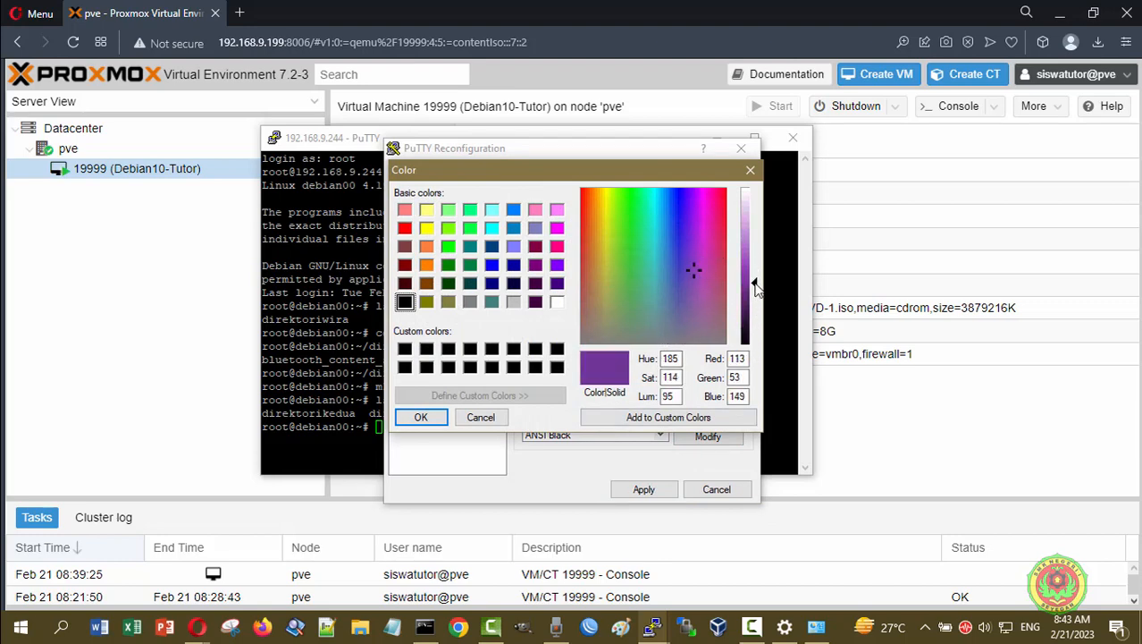
pyautogui.click(420, 418)
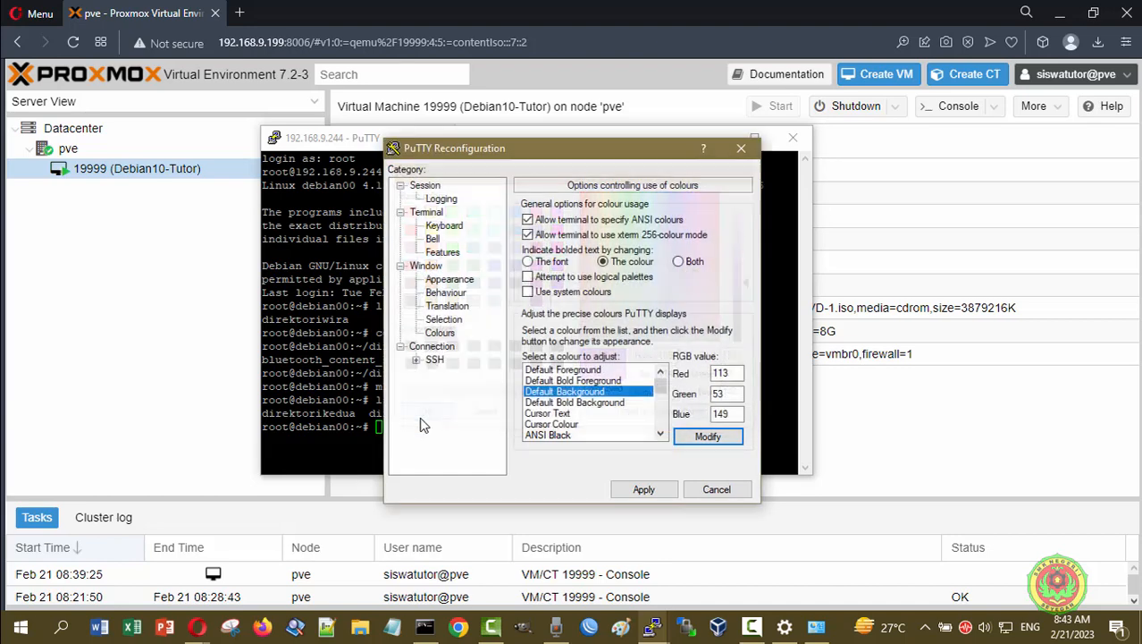
pyautogui.click(663, 490)
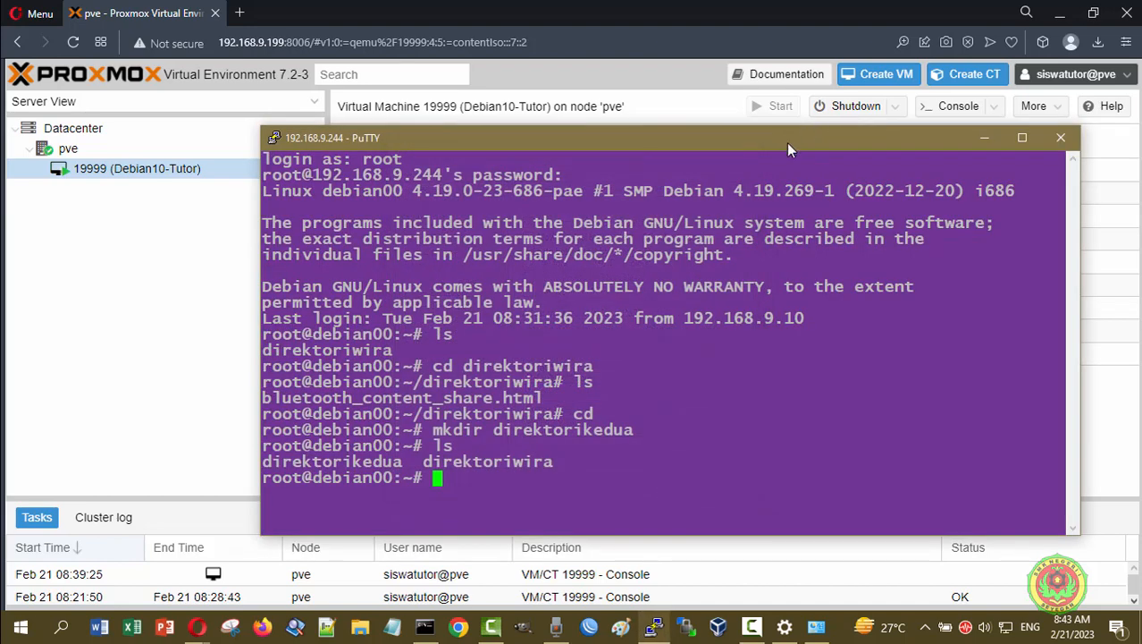
pyautogui.moveTo(786, 142); pyautogui.dragTo(728, 86)
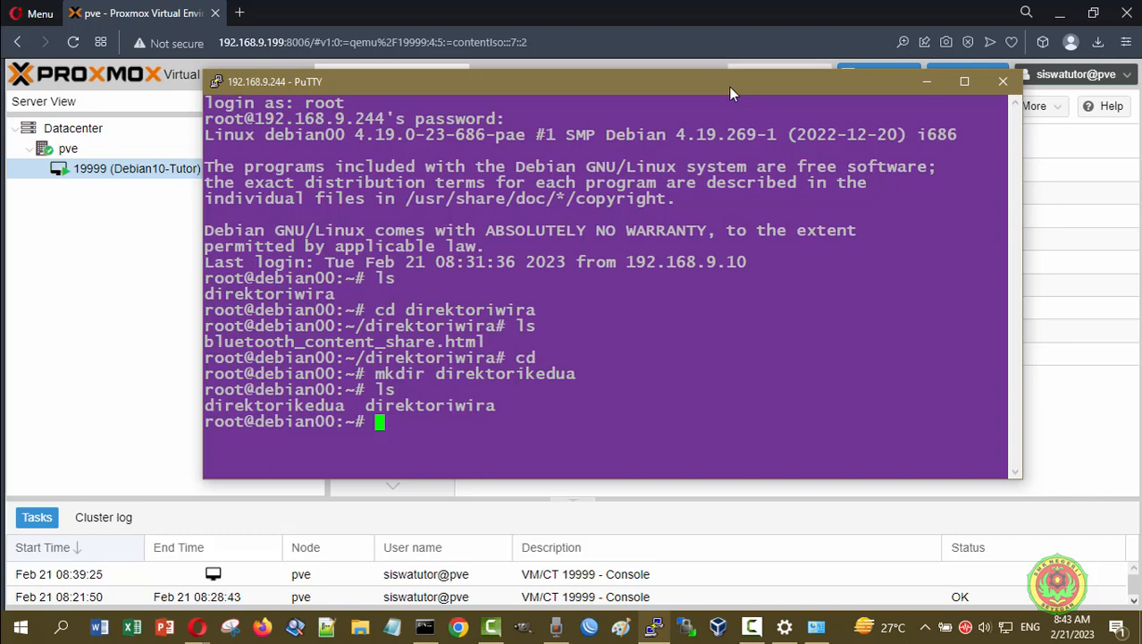
# - Save the current session settings as a saved session named unyu2 and apply them
pyautogui.rightClick(739, 85)
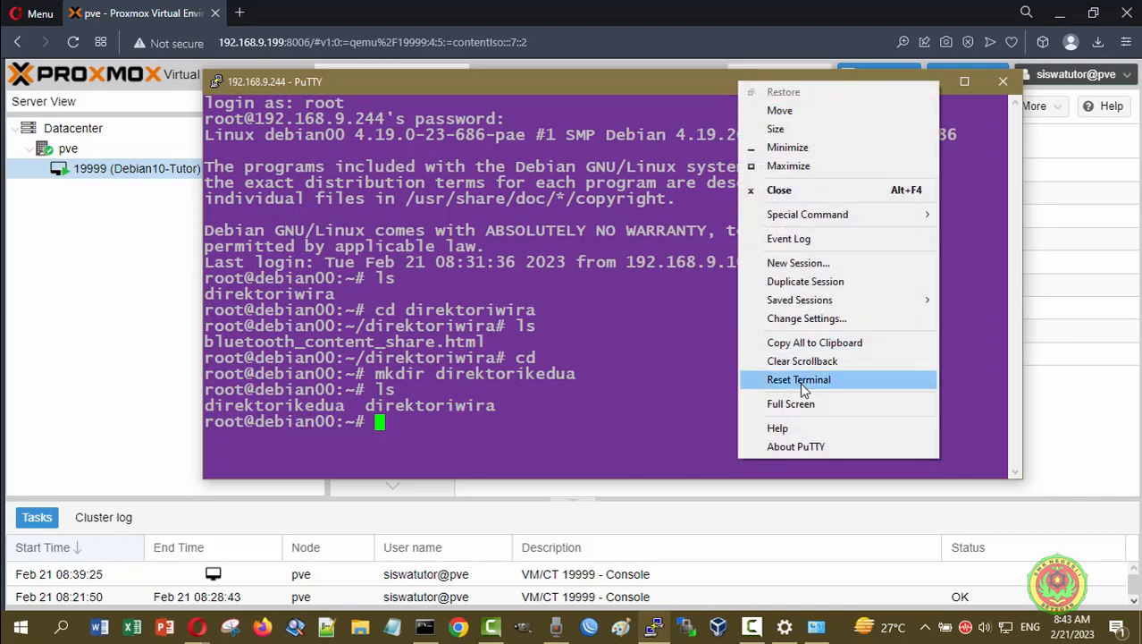
pyautogui.moveTo(849, 303)
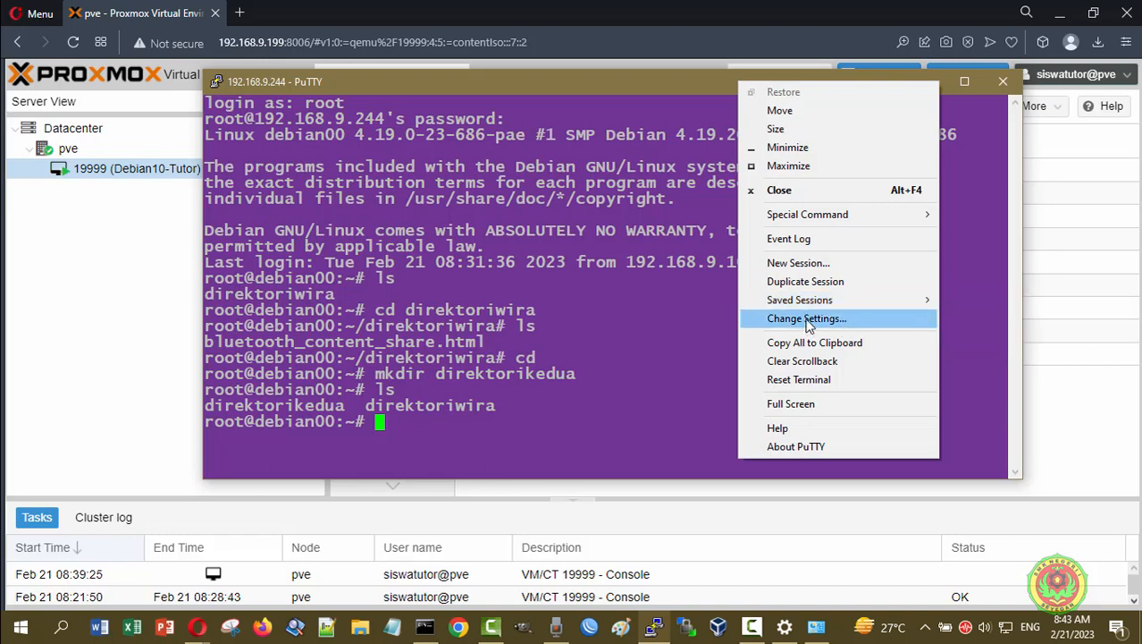
pyautogui.click(808, 318)
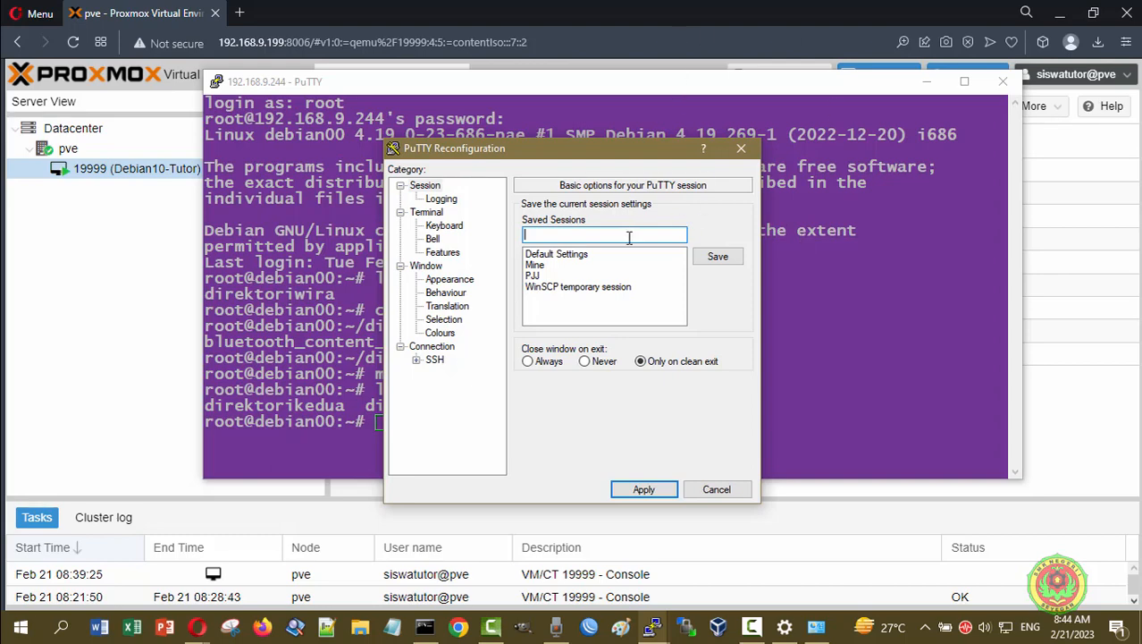
pyautogui.write('unyu')
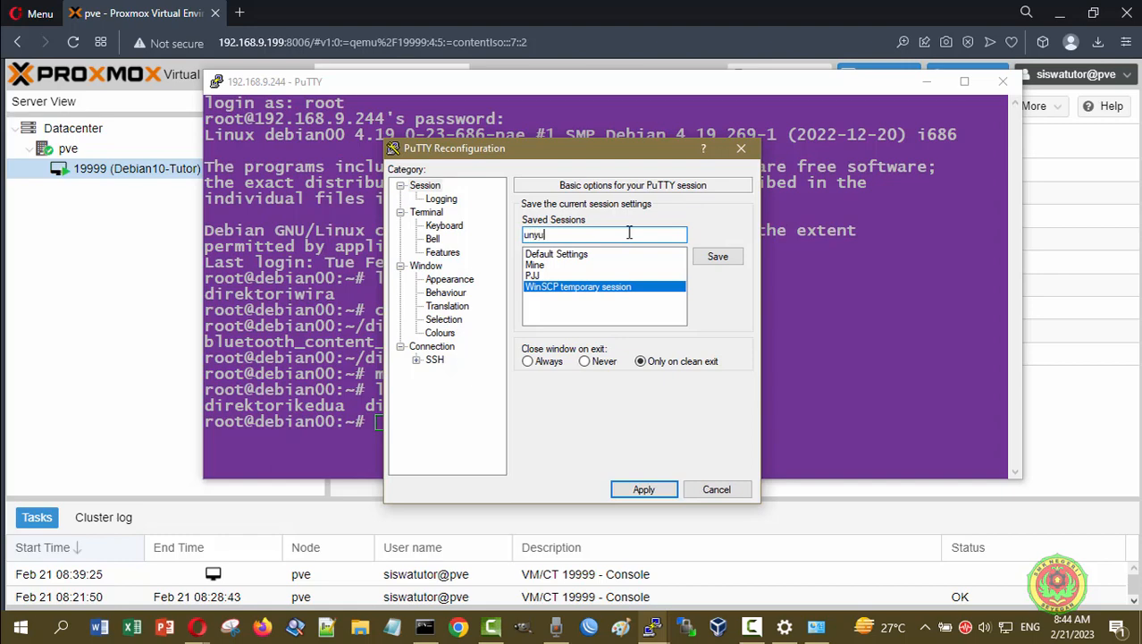
pyautogui.write('2')
pyautogui.click(732, 261)
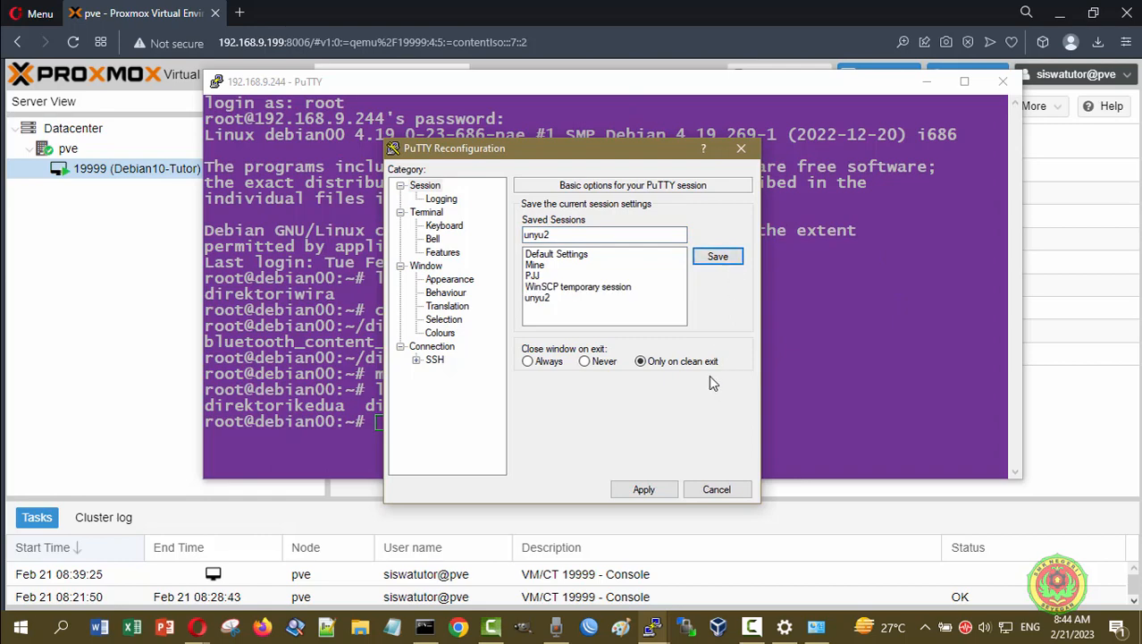
pyautogui.click(643, 489)
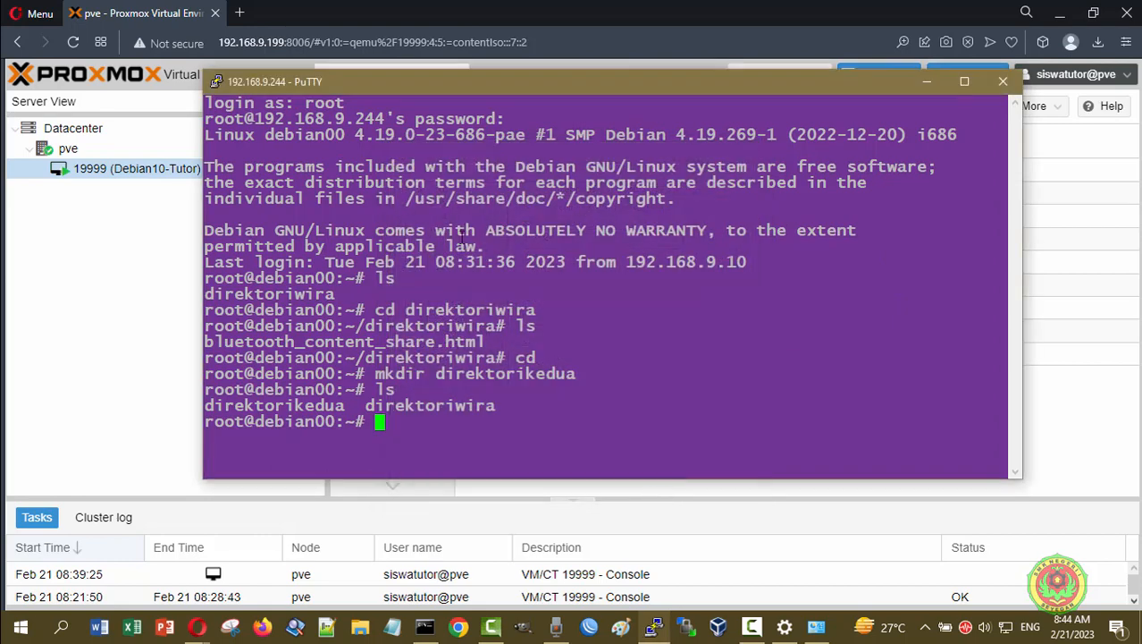
# - End the current SSH session with the exit command
pyautogui.write('exit')
pyautogui.press('Return')
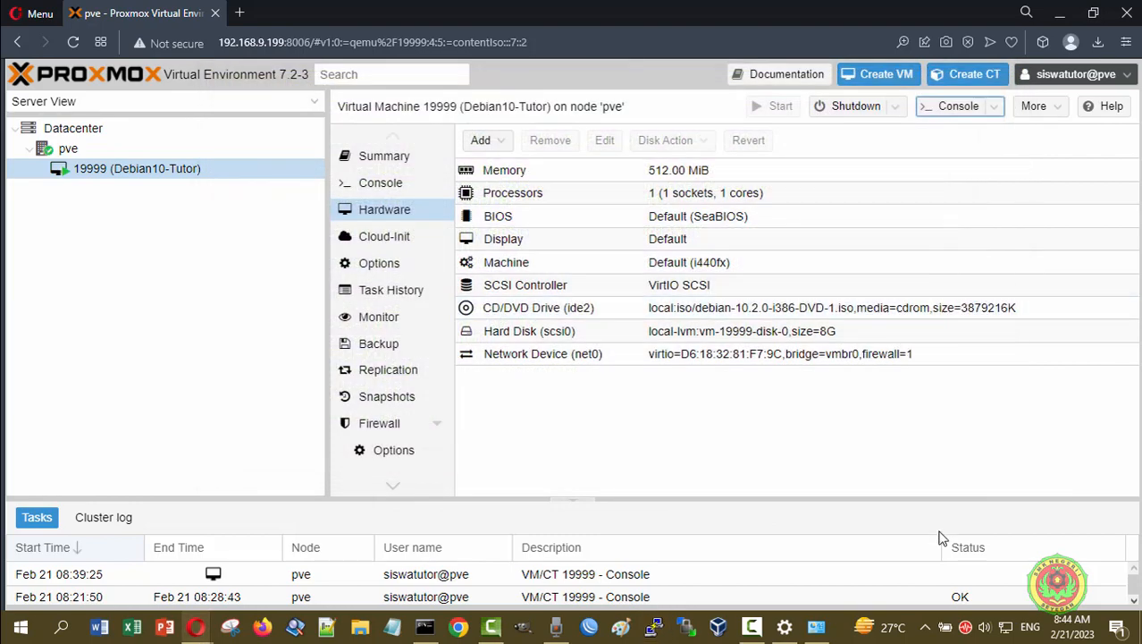
# - Reopen PuTTY and enter 192.168.9.244 as the host name for the connection
pyautogui.click(658, 623)
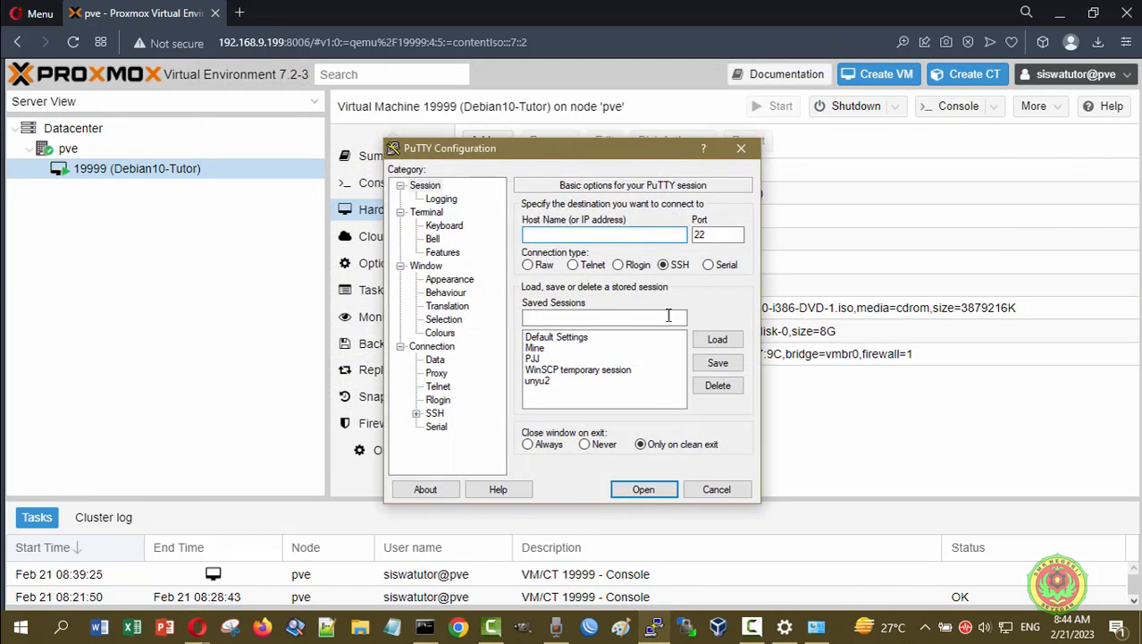
pyautogui.write('192.168.9.244')
pyautogui.moveTo(594, 234); pyautogui.dragTo(560, 237)
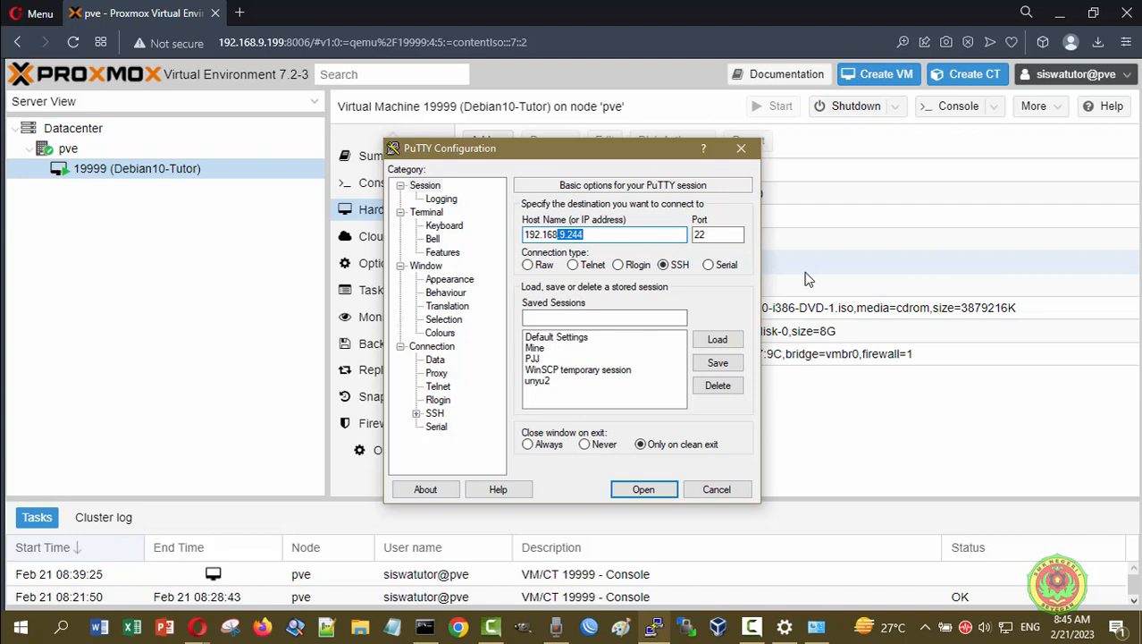
pyautogui.press('BackSpace')
pyautogui.write('9.244')
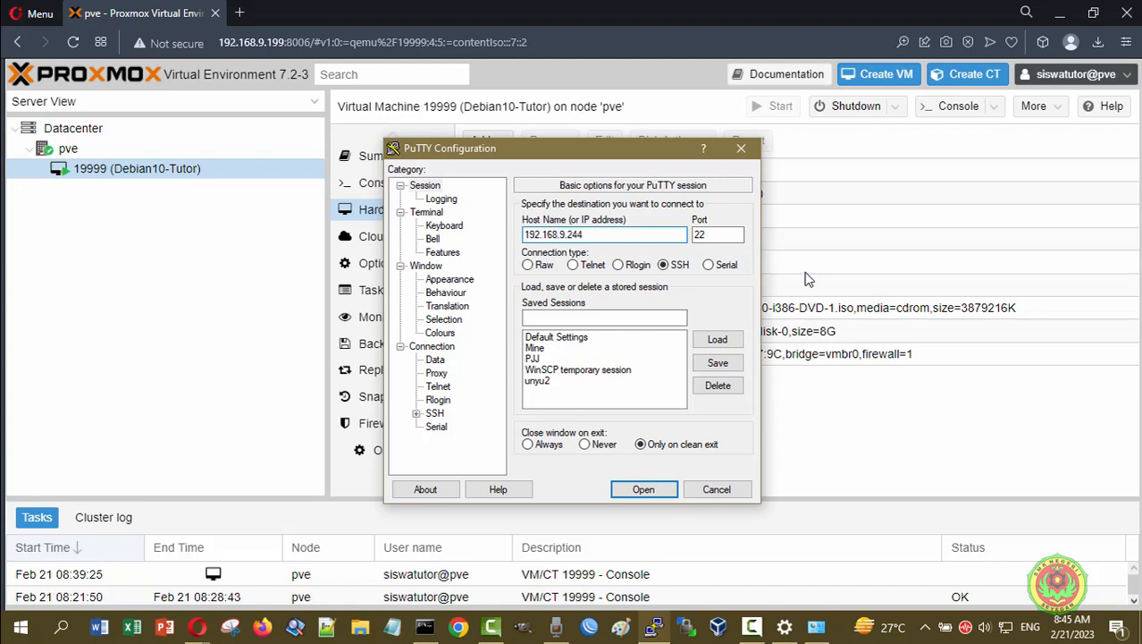
# - Load the saved session unyu2 and open the SSH connection
pyautogui.click(541, 383)
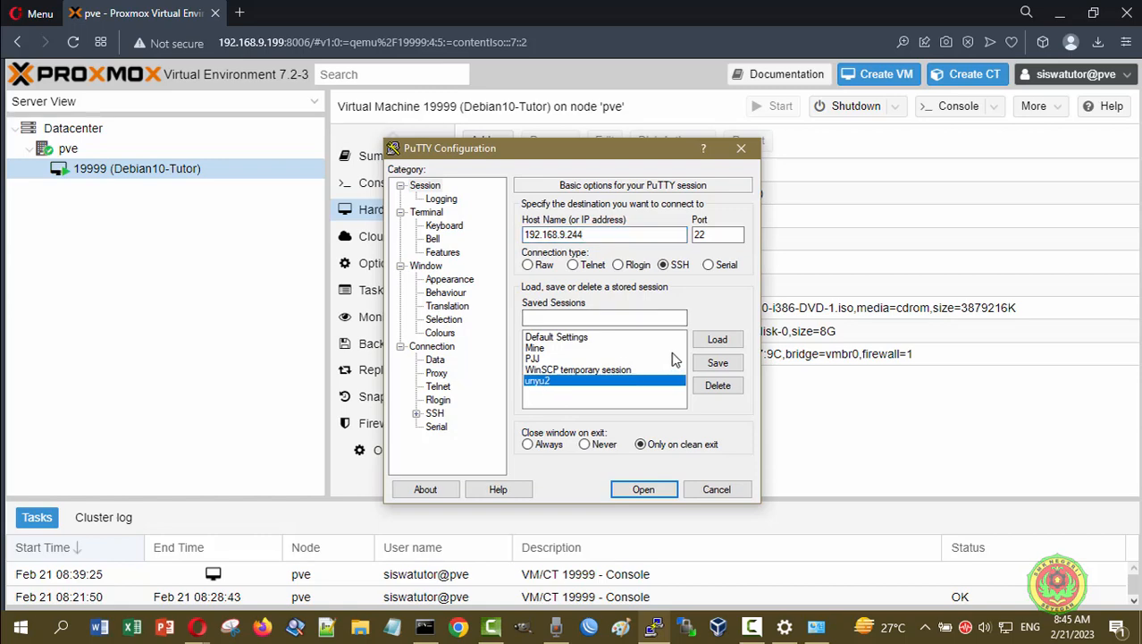
pyautogui.click(734, 339)
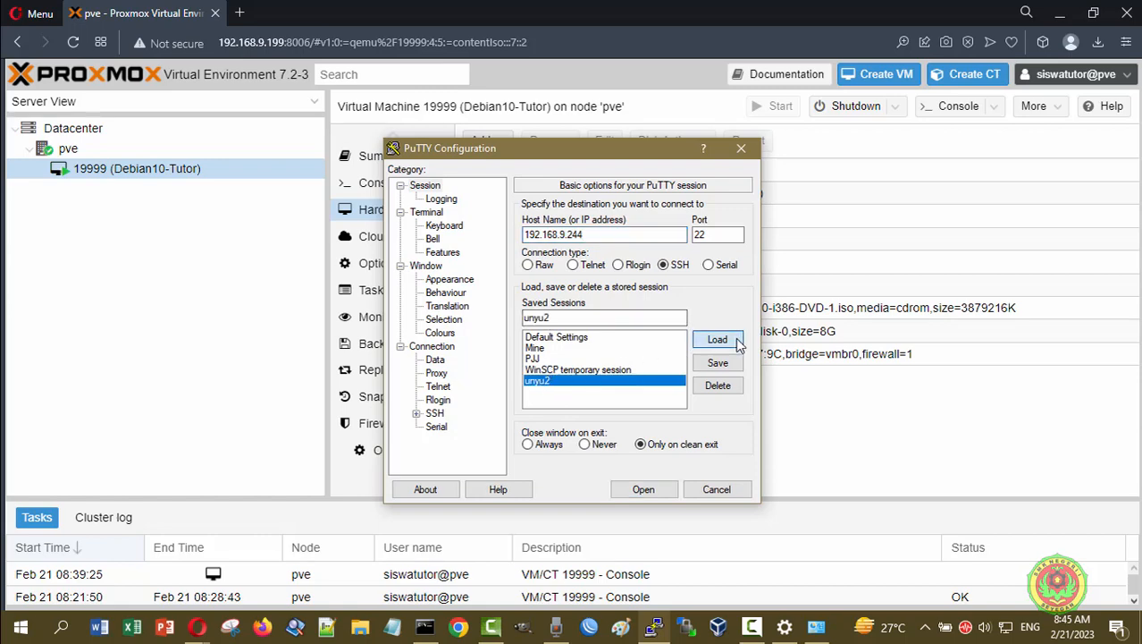
pyautogui.click(643, 489)
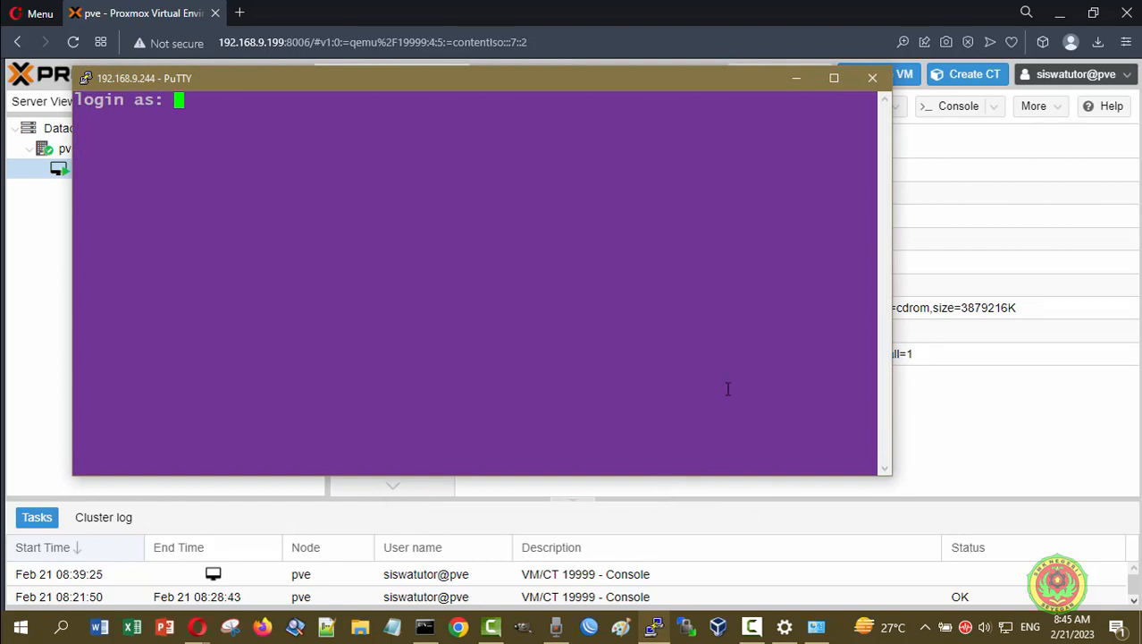
# - Log in to the new SSH session as root with the account password, re-entering the password when asked again
pyautogui.write('root')
pyautogui.press('Return')
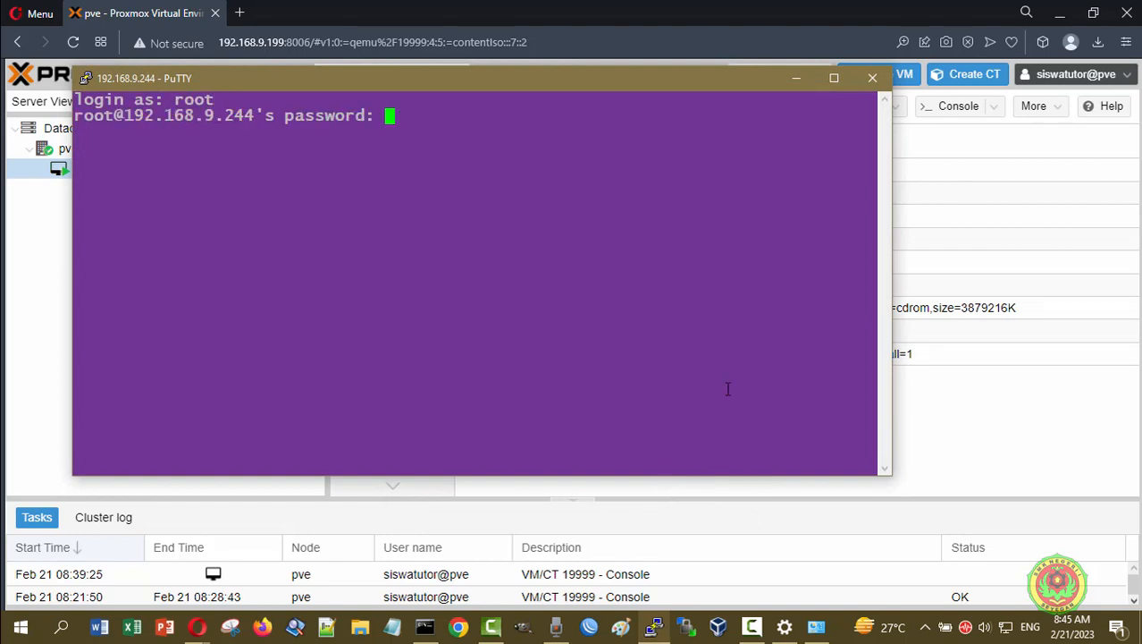
pyautogui.press('Return')
pyautogui.press('Return')
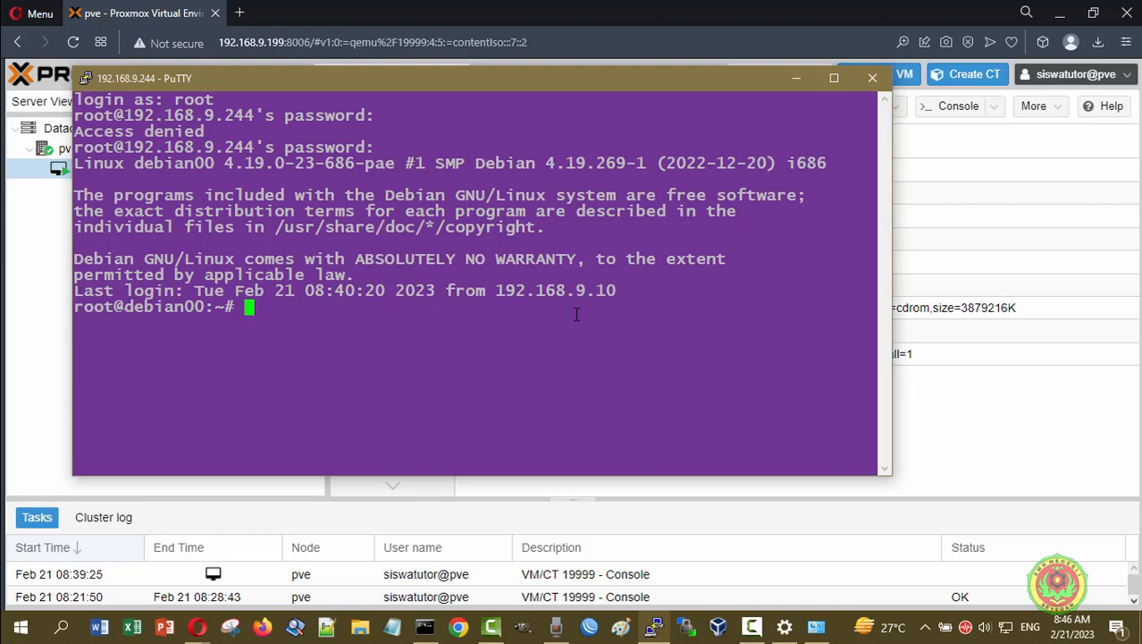
# - Log out of the root SSH session with the exit command
pyautogui.write('ex')
pyautogui.write('it')
pyautogui.press('Return')
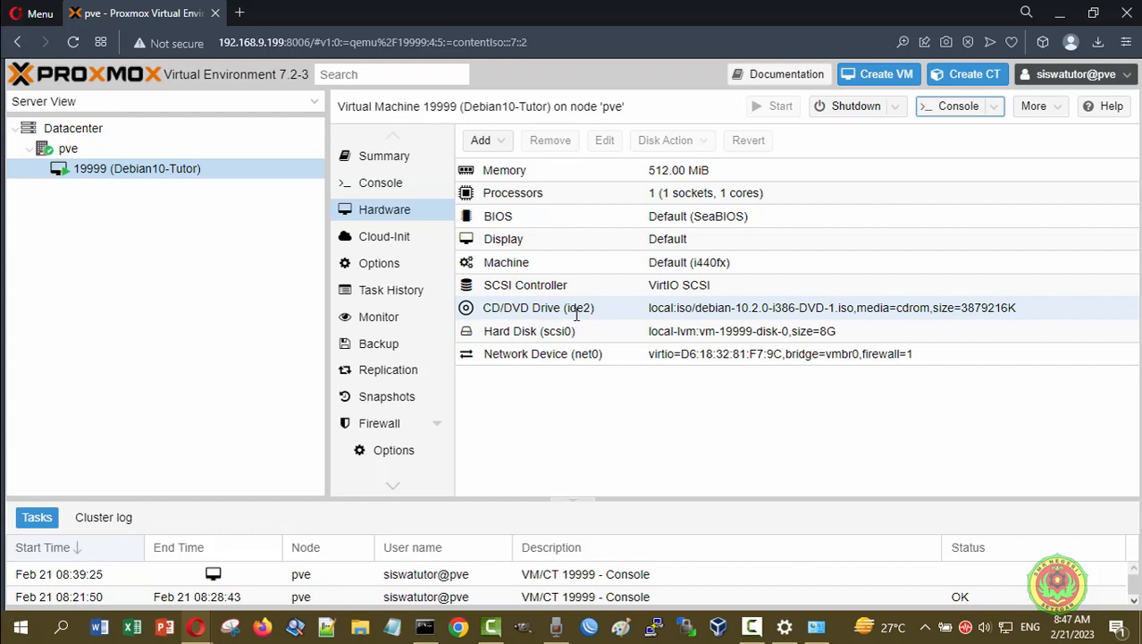
# - Shut down virtual machine 19999 (Debian10-Tutor) in Proxmox and confirm the shutdown
pyautogui.click(856, 107)
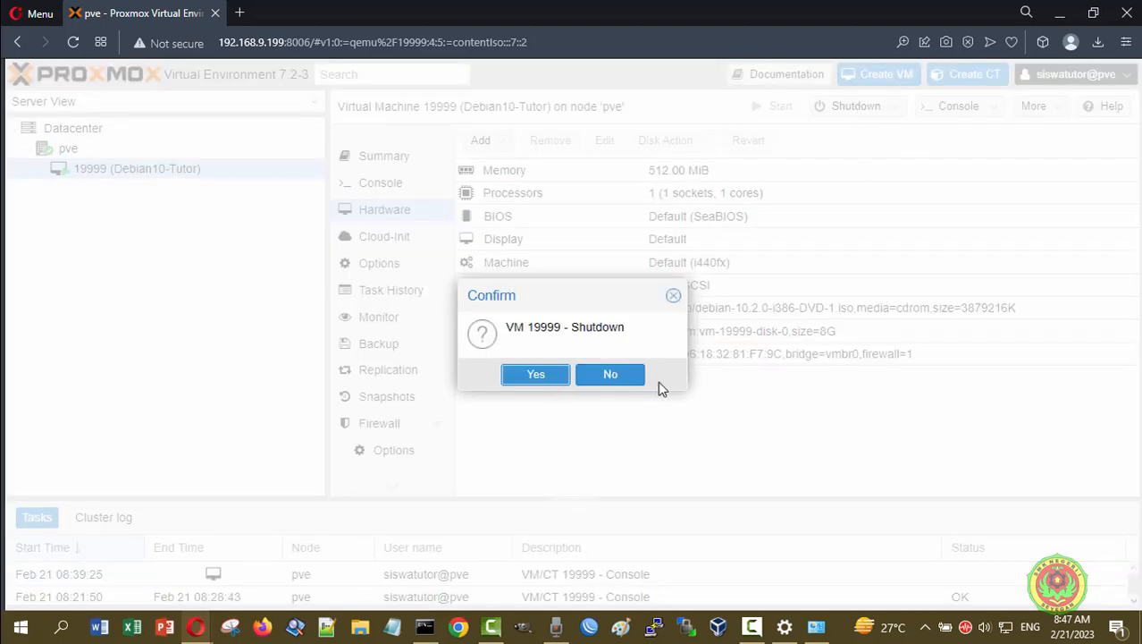
pyautogui.click(550, 378)
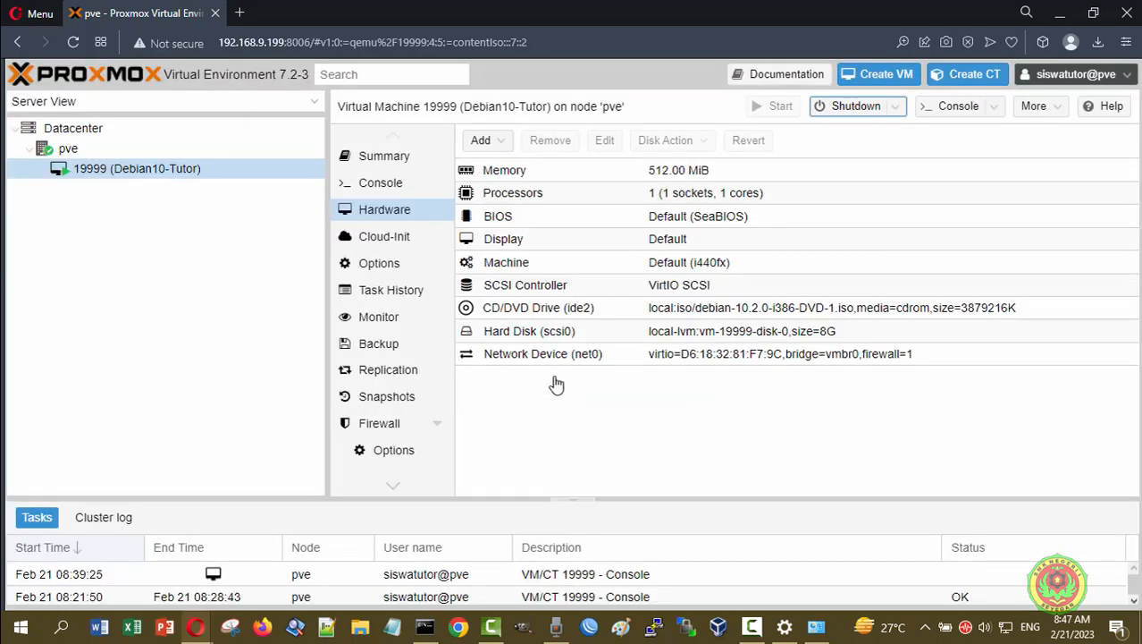